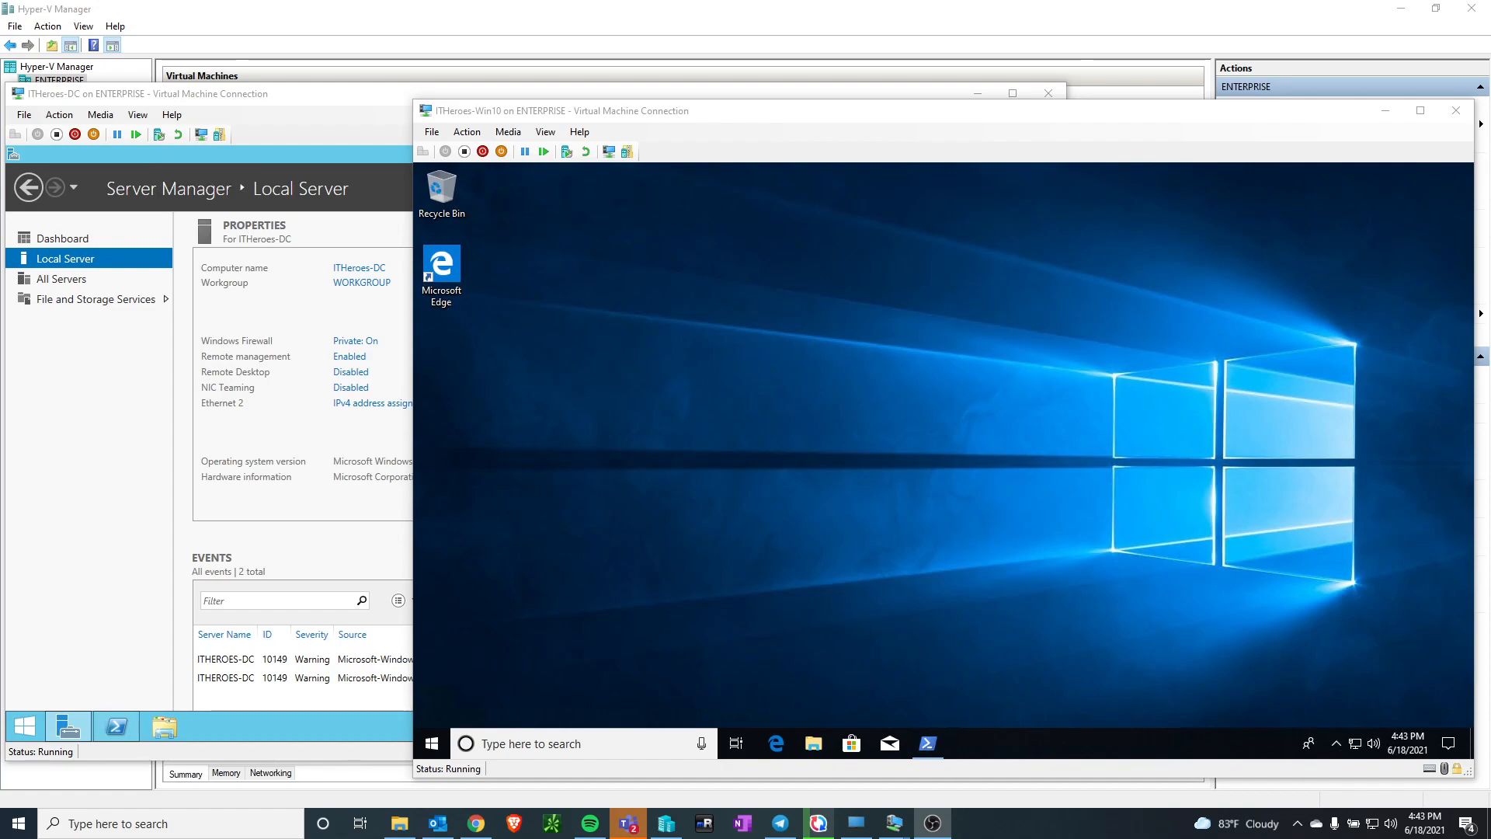
On the ITHeroes-DC machine, start adding roles and features with a role-based installation targeting the ITHeroes-DC server
{"action": "left_click", "coordinate": [307, 103]}
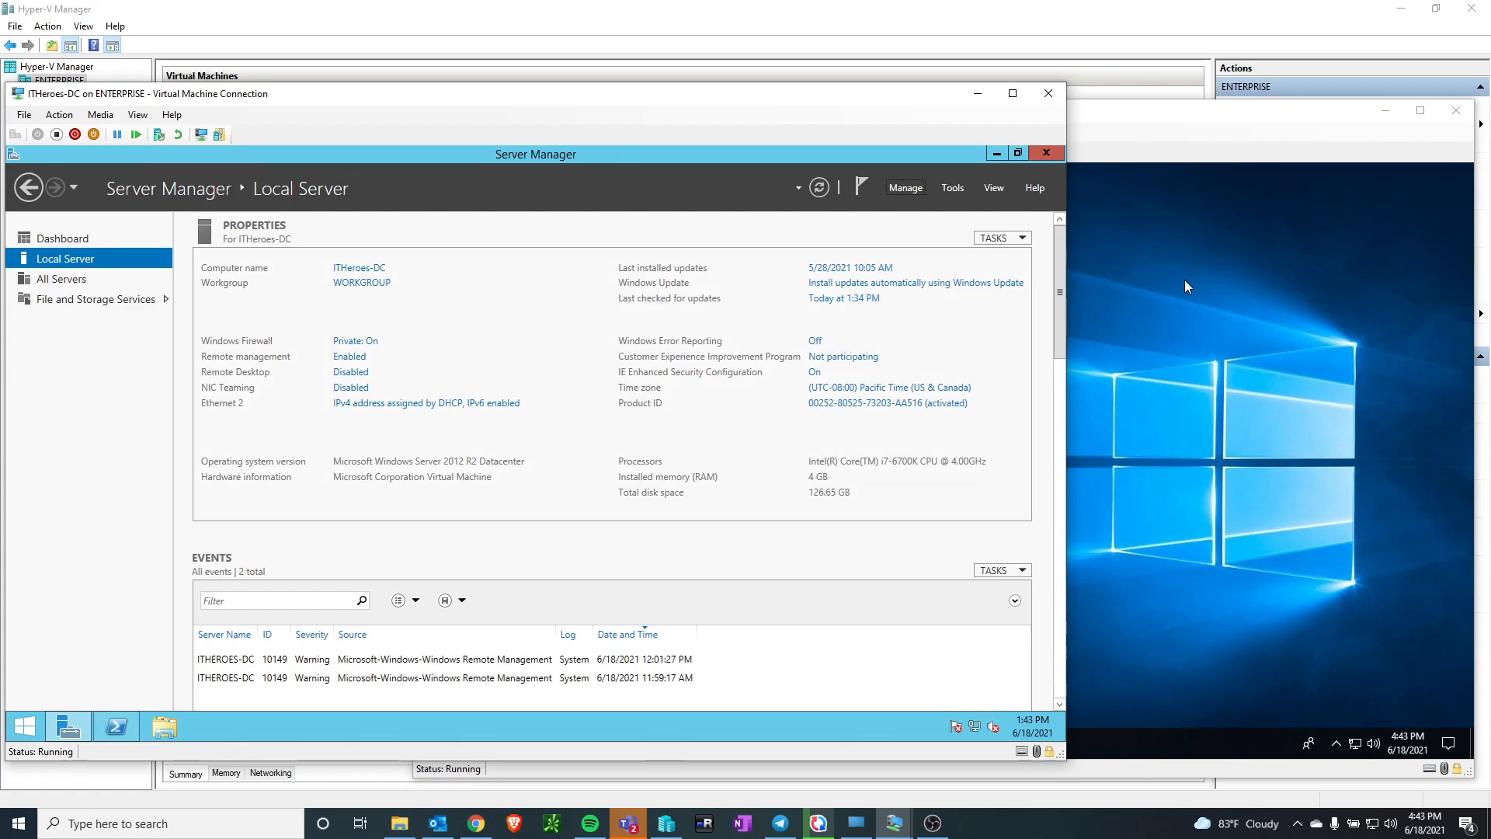
{"action": "left_click", "coordinate": [1265, 277]}
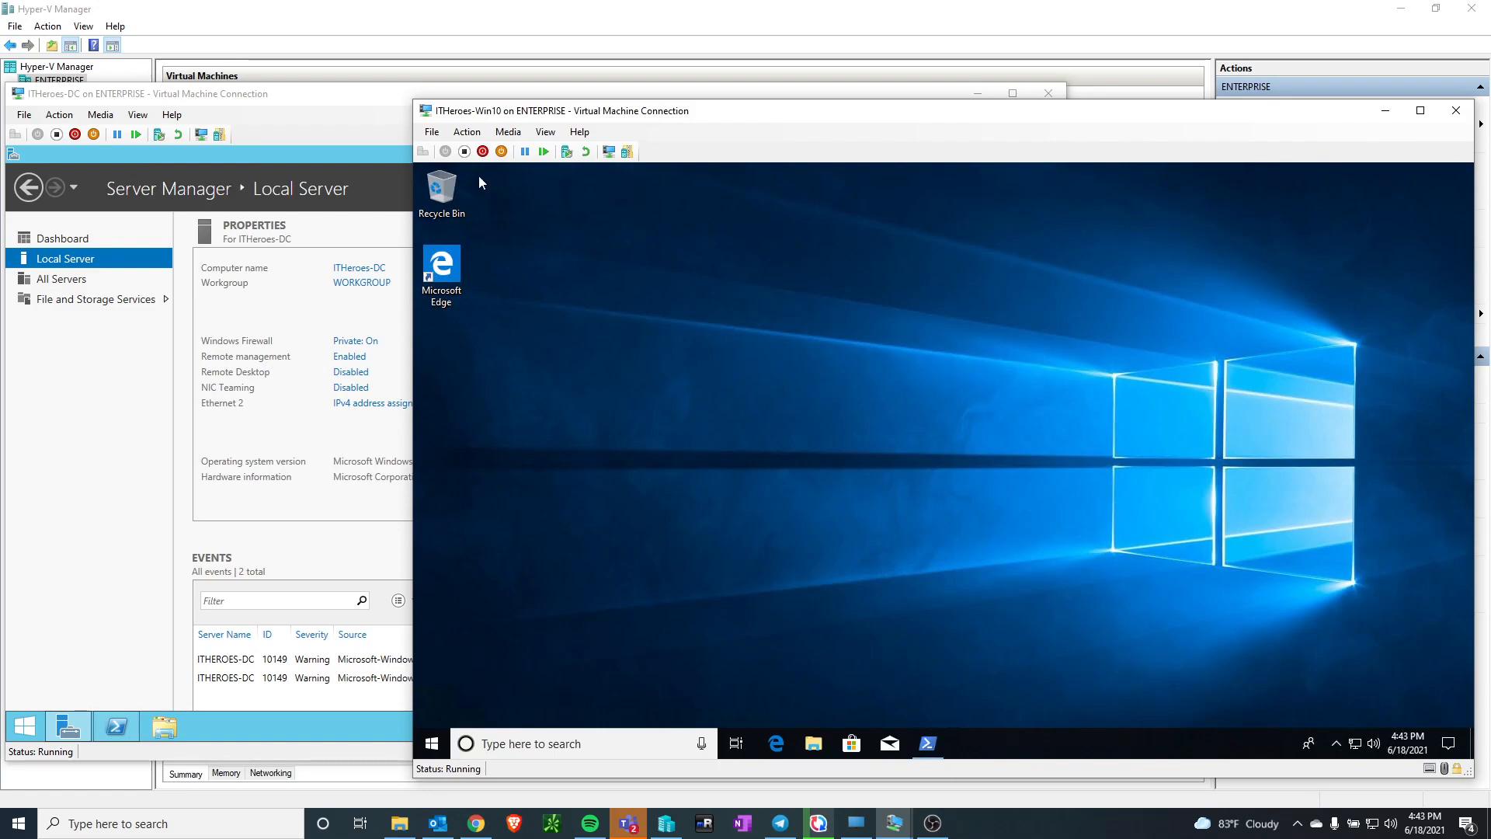
{"action": "left_click", "coordinate": [296, 99]}
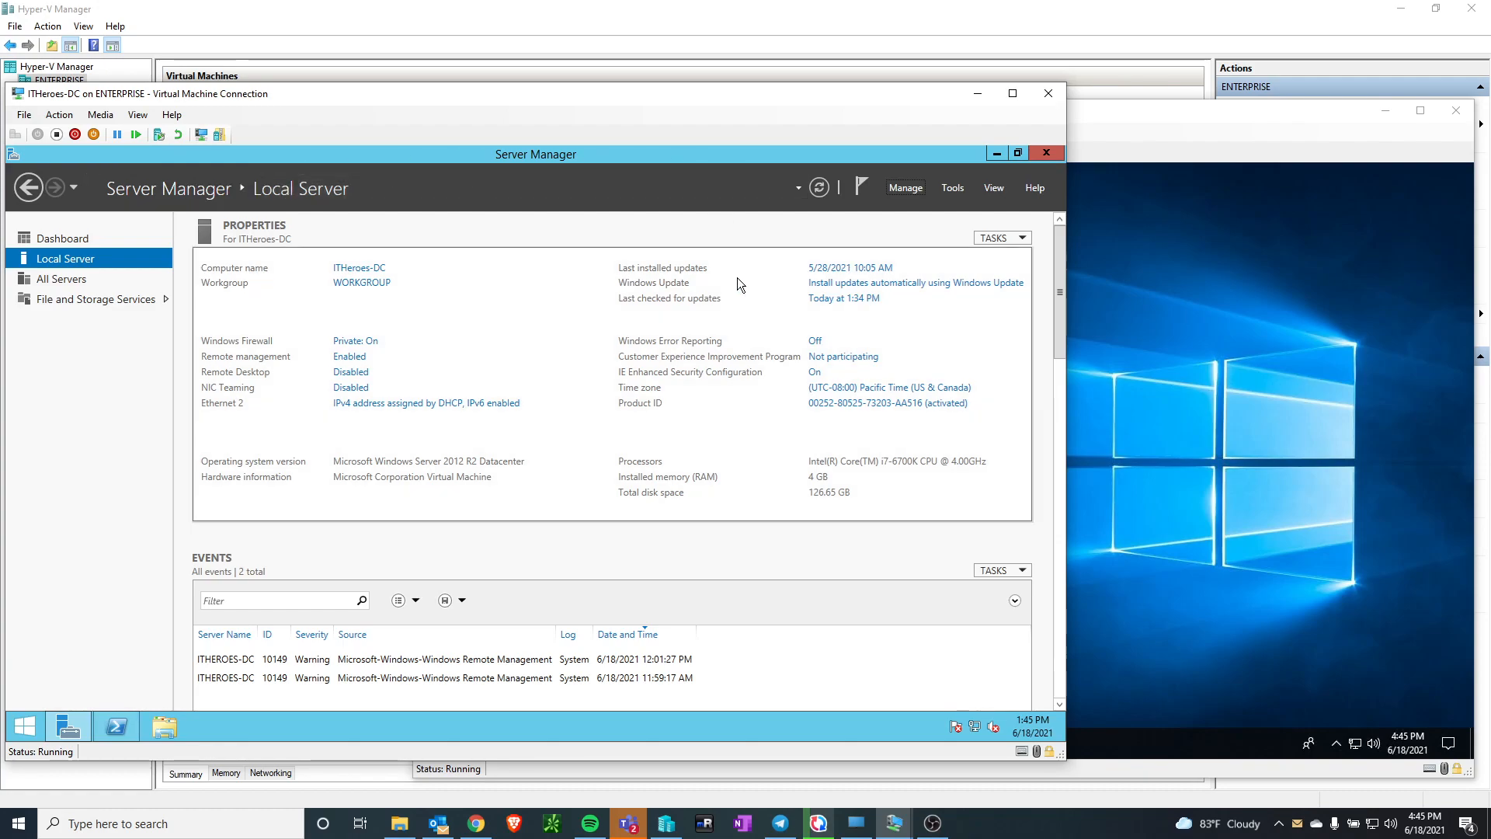
{"action": "left_click", "coordinate": [904, 191]}
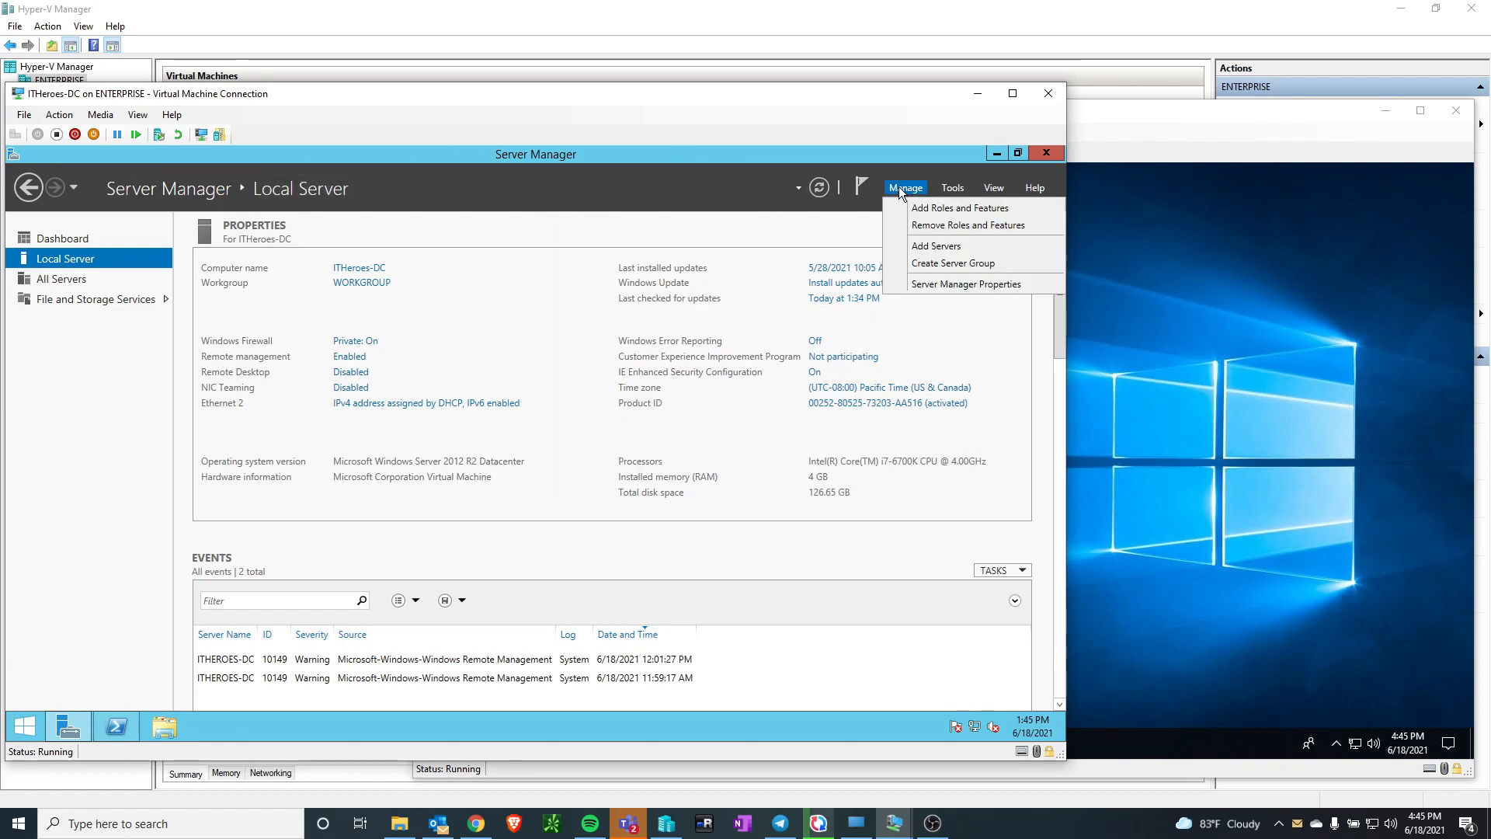
{"action": "left_click", "coordinate": [917, 209]}
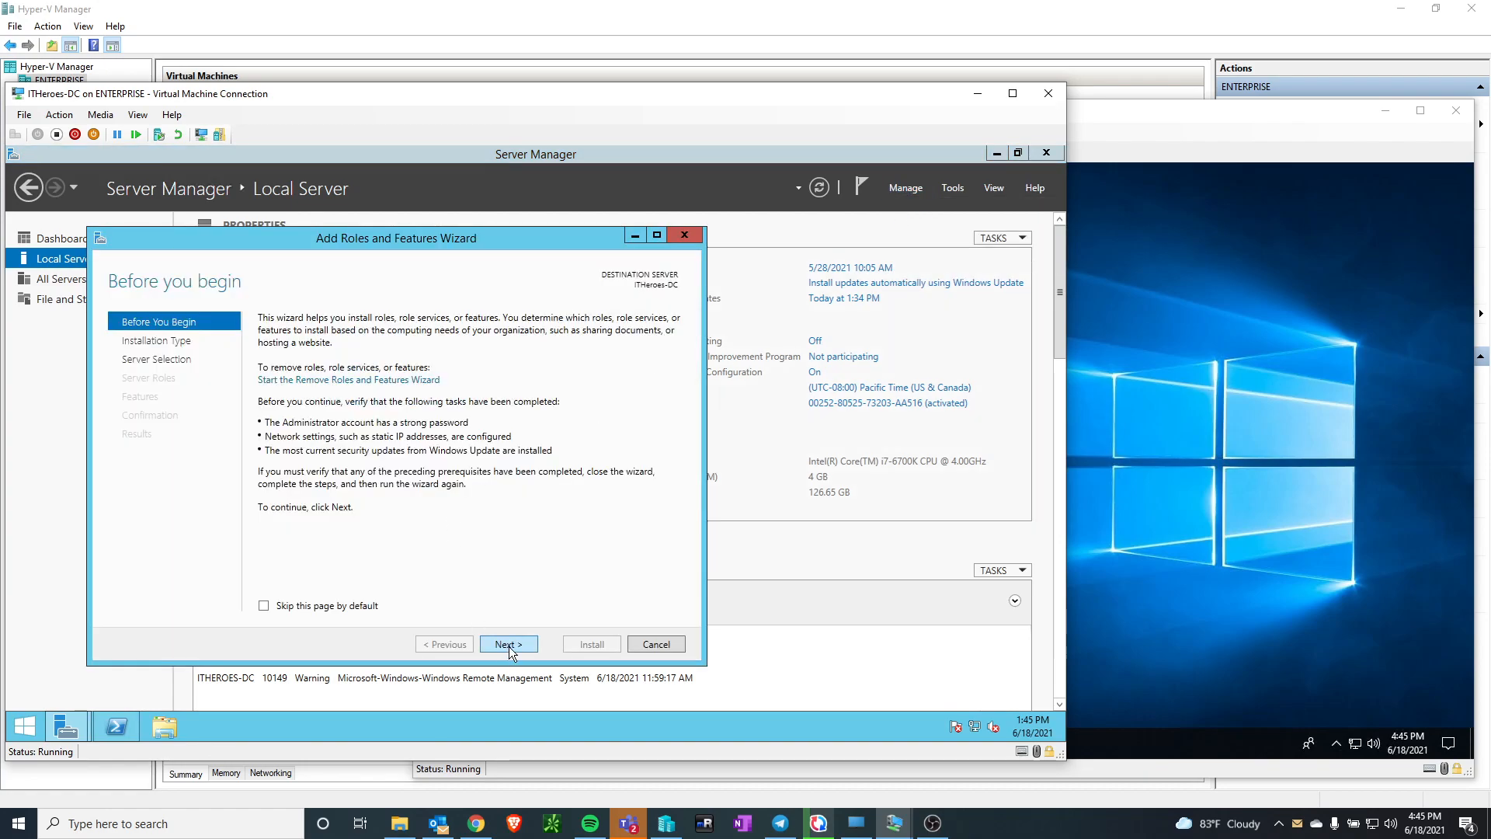
{"action": "left_click", "coordinate": [510, 647]}
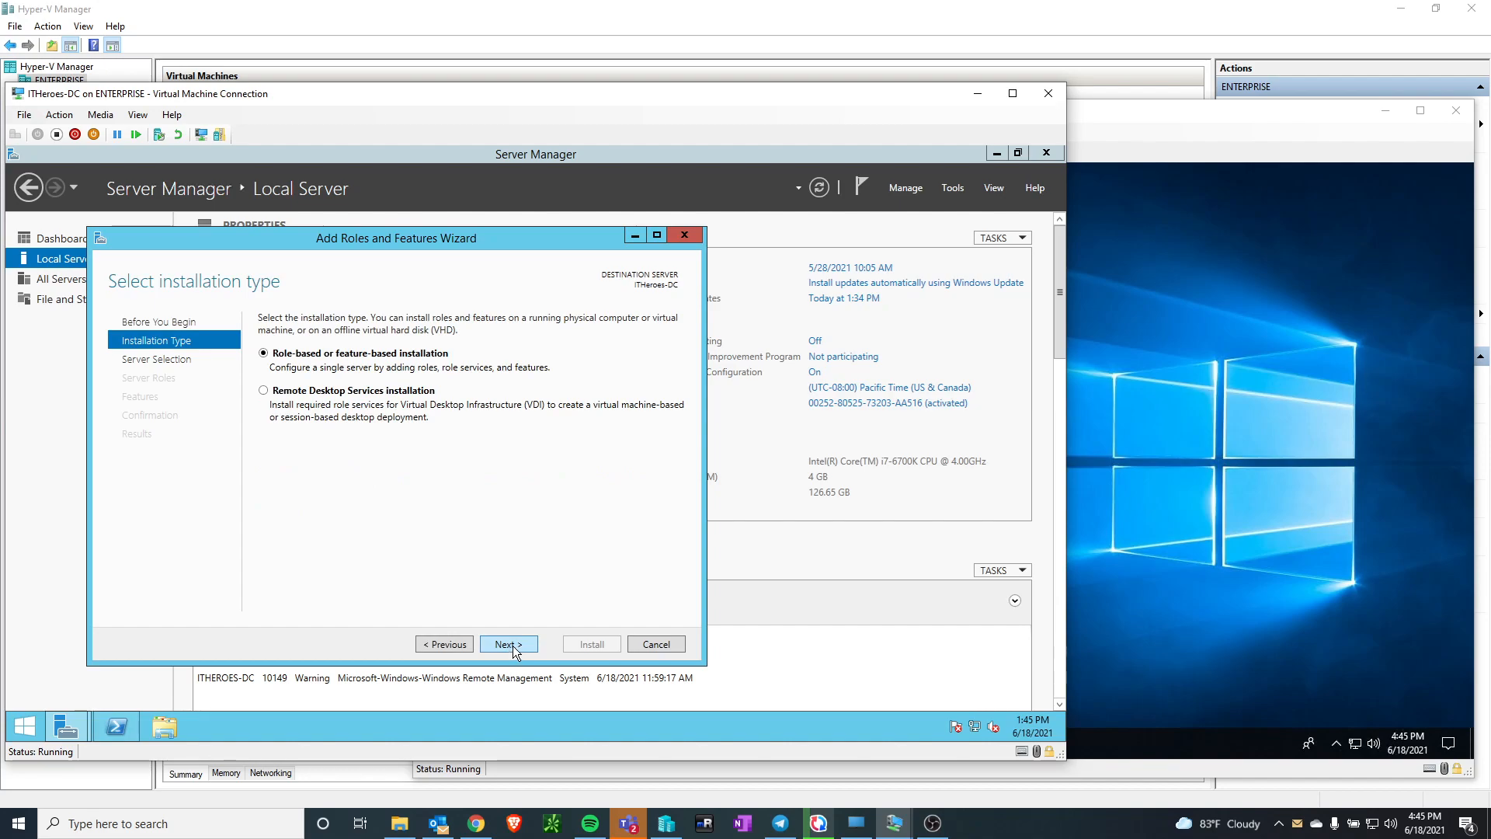
{"action": "left_click", "coordinate": [512, 644]}
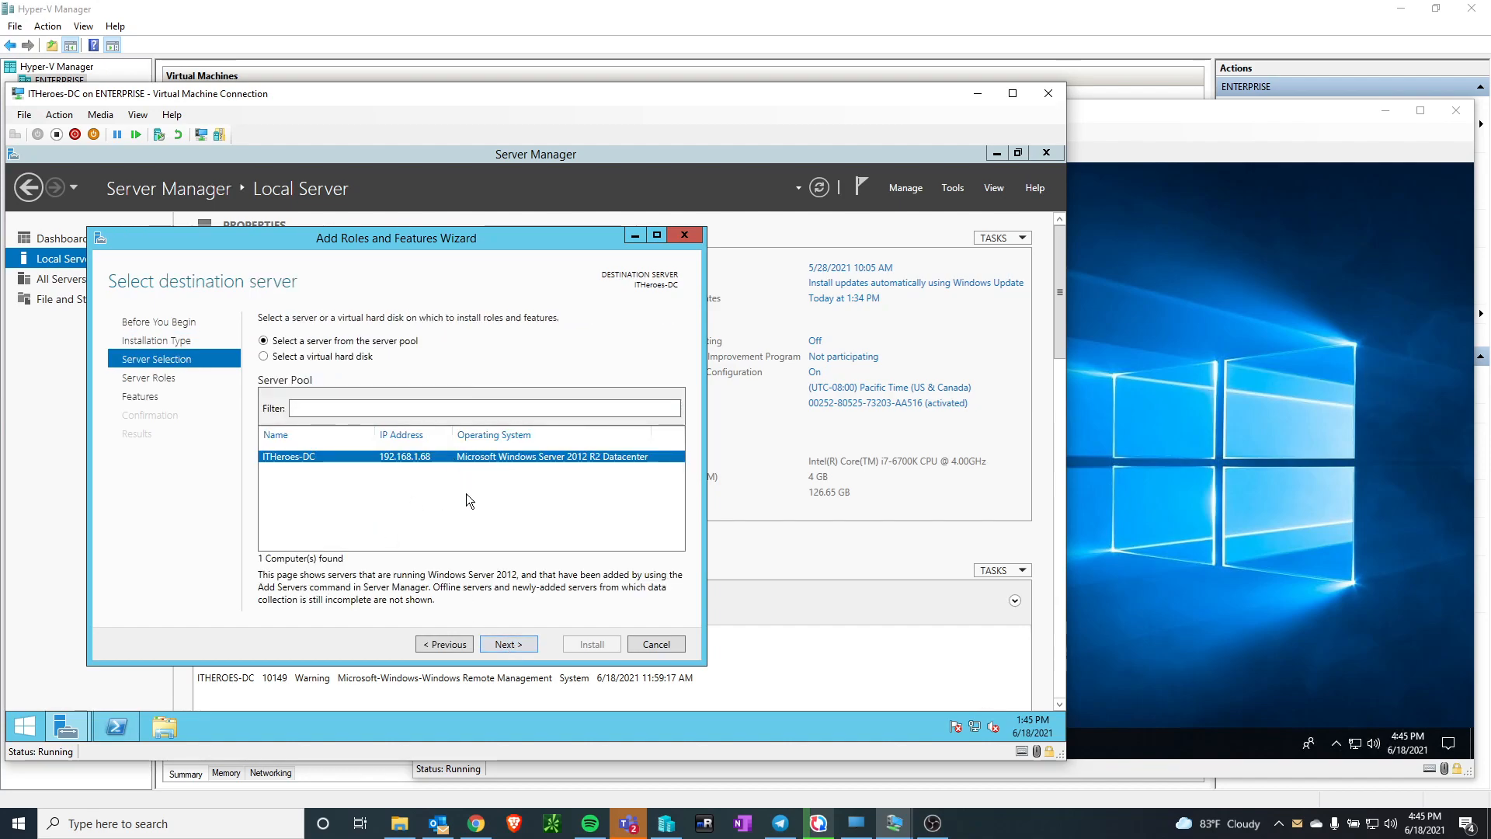
{"action": "left_click", "coordinate": [512, 644]}
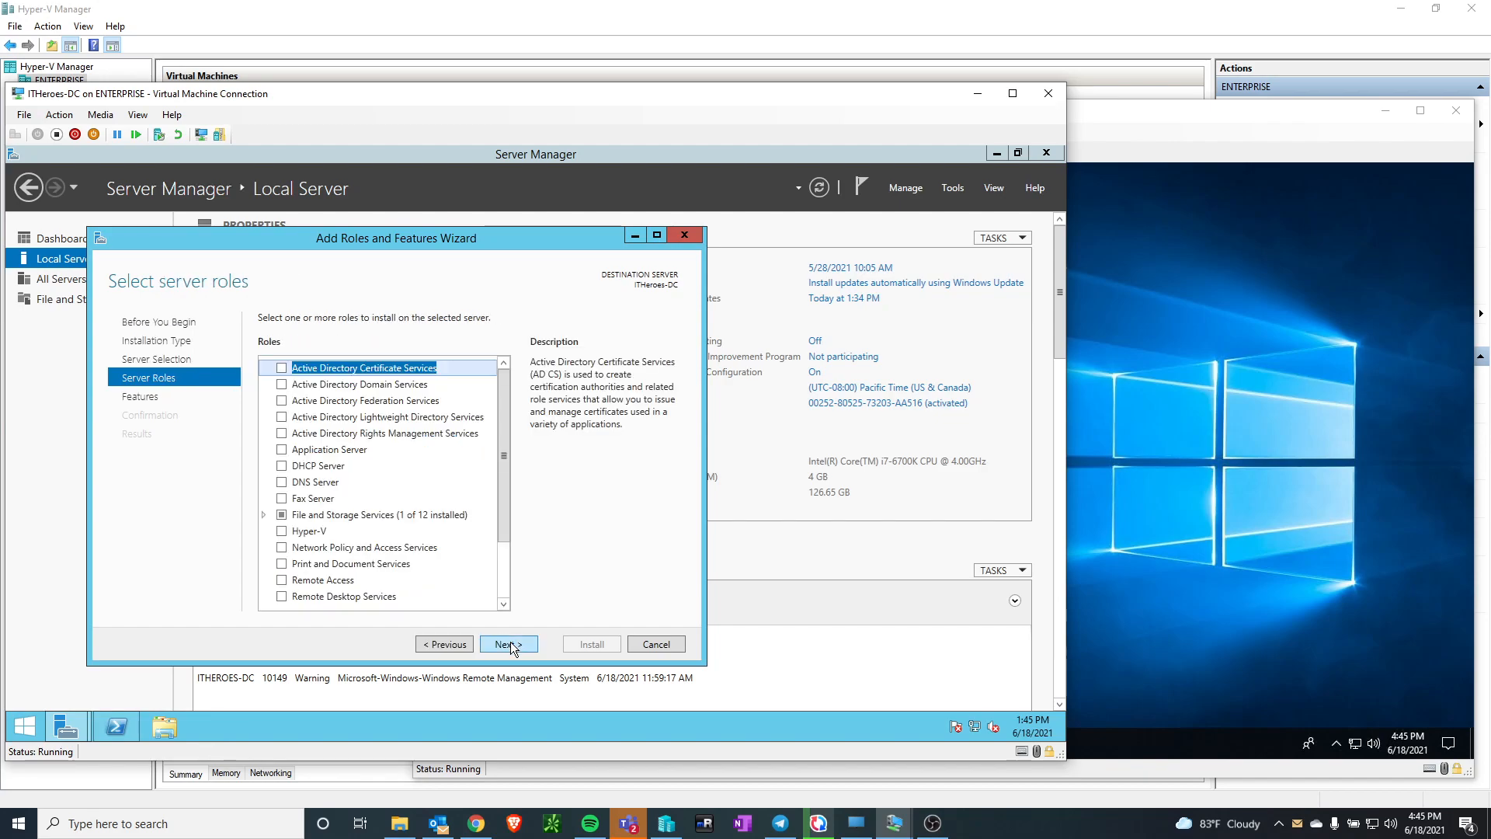
Select the Active Directory Domain Services role with its required features, keep the other defaults and install it
{"action": "left_click", "coordinate": [281, 385]}
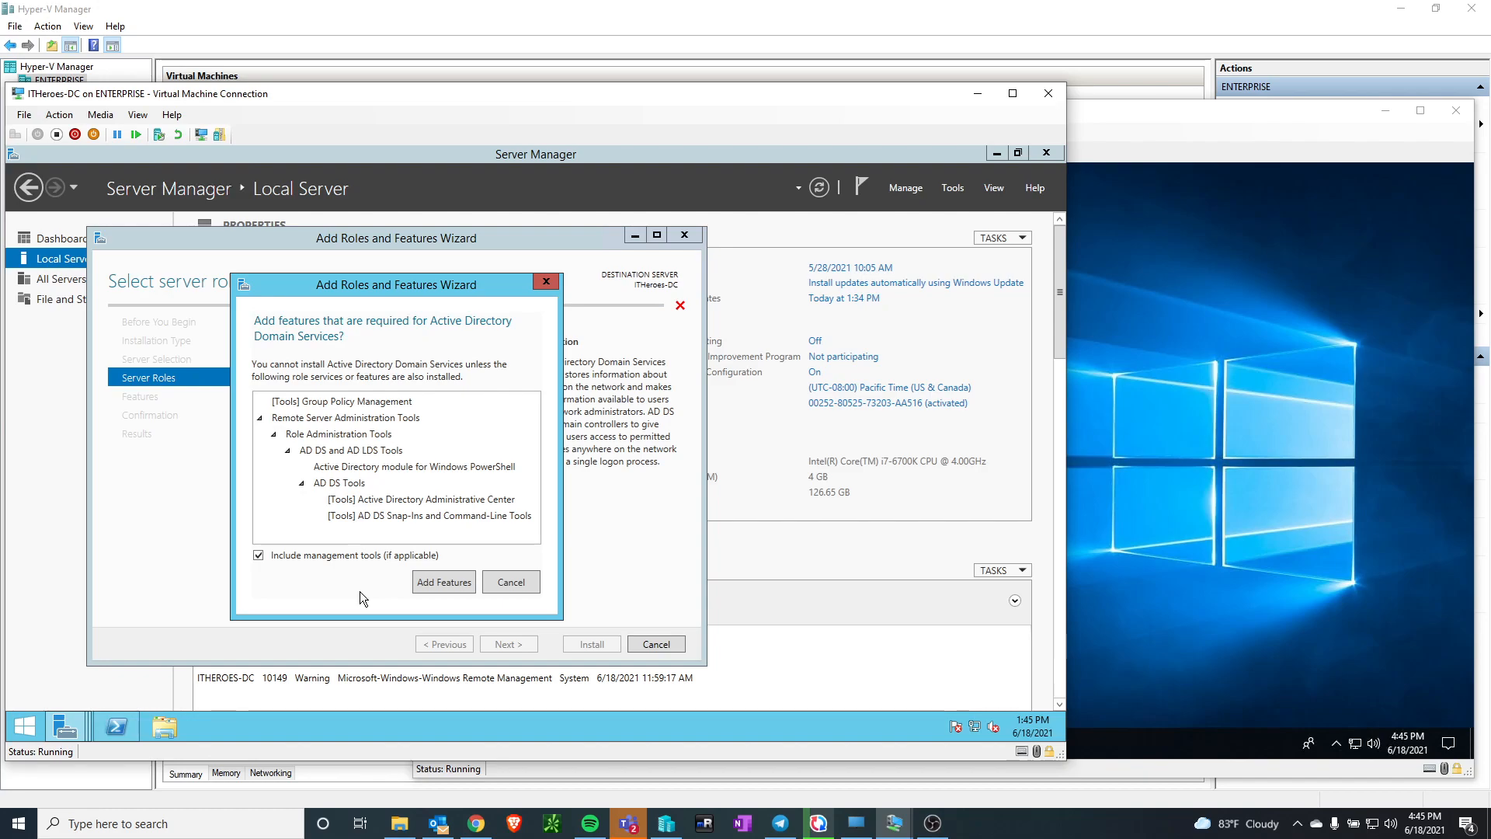
{"action": "left_click", "coordinate": [438, 584]}
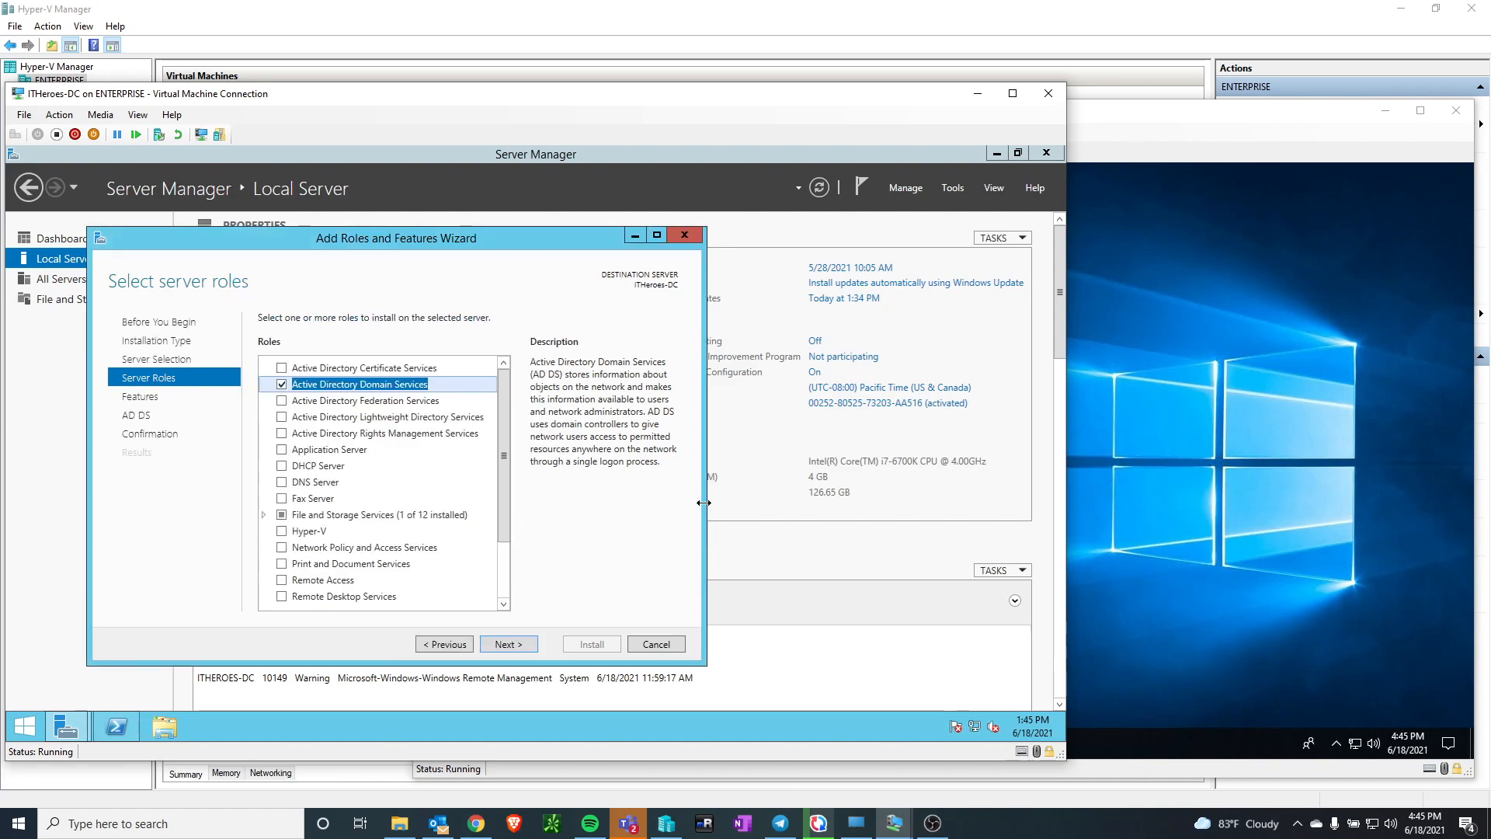
{"action": "left_click", "coordinate": [497, 641]}
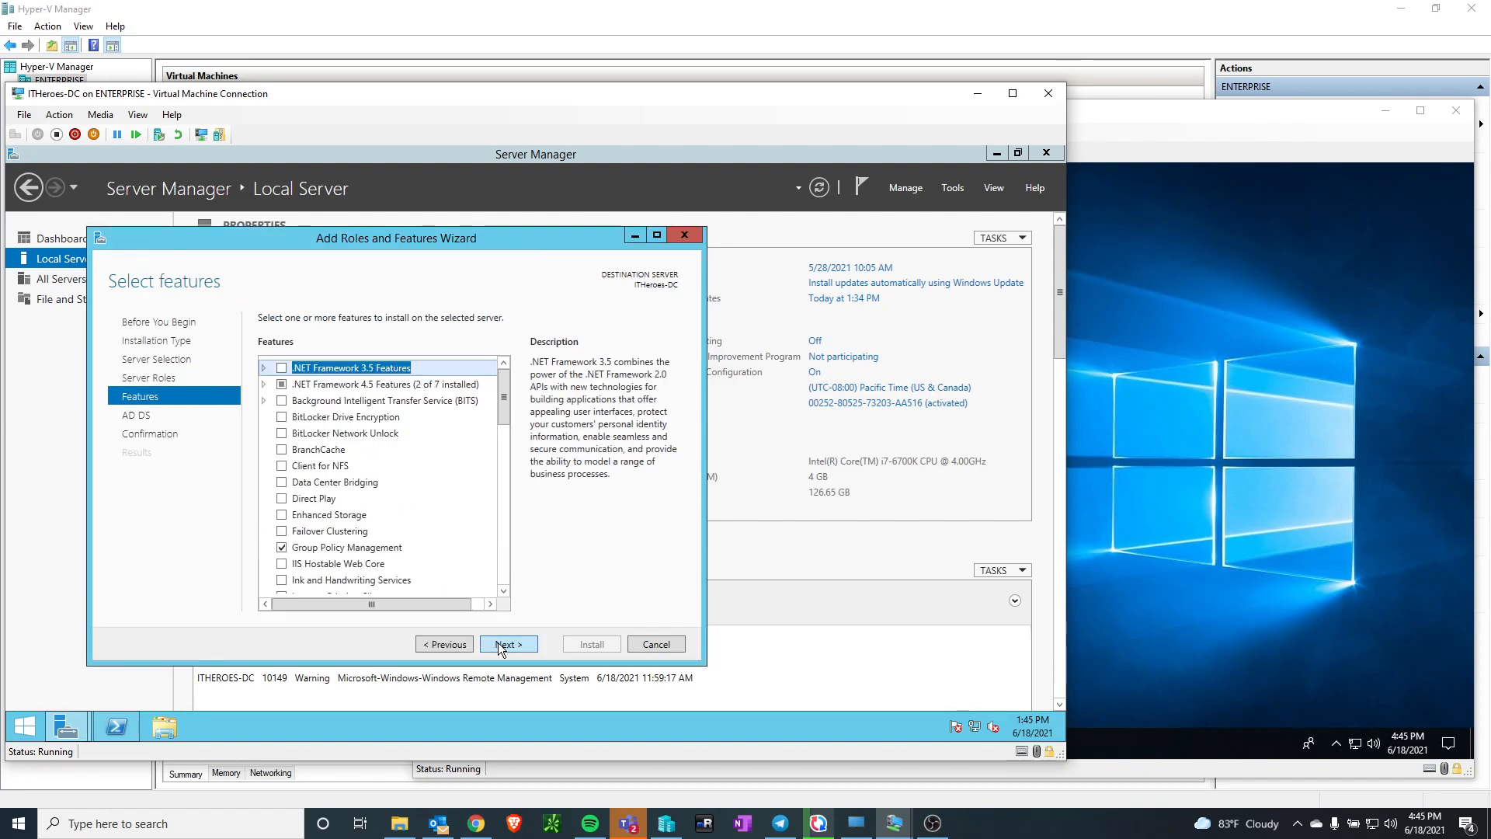
{"action": "left_click", "coordinate": [501, 643]}
{"action": "left_click", "coordinate": [502, 643]}
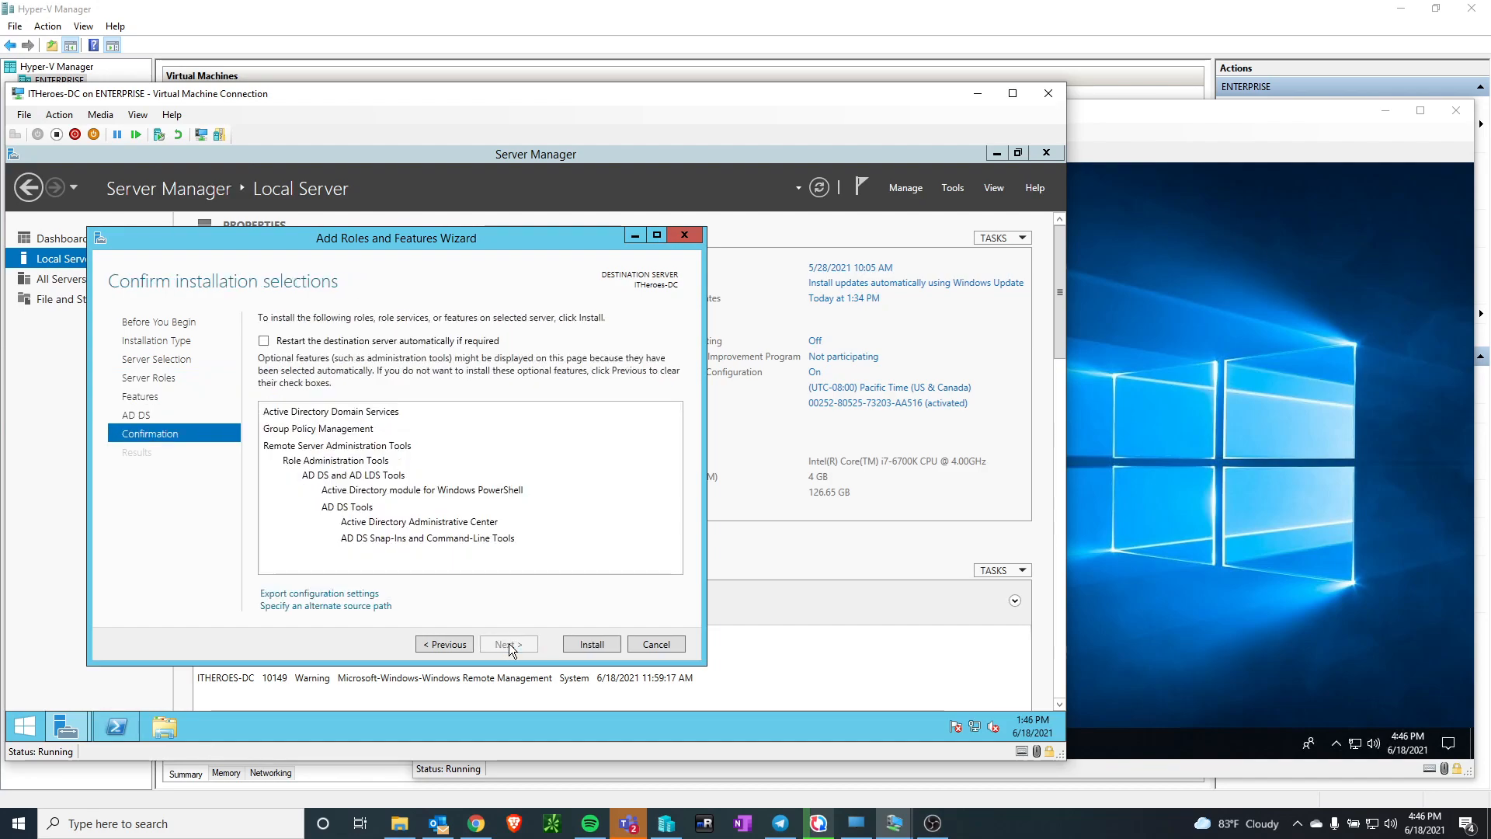
{"action": "left_click", "coordinate": [588, 645]}
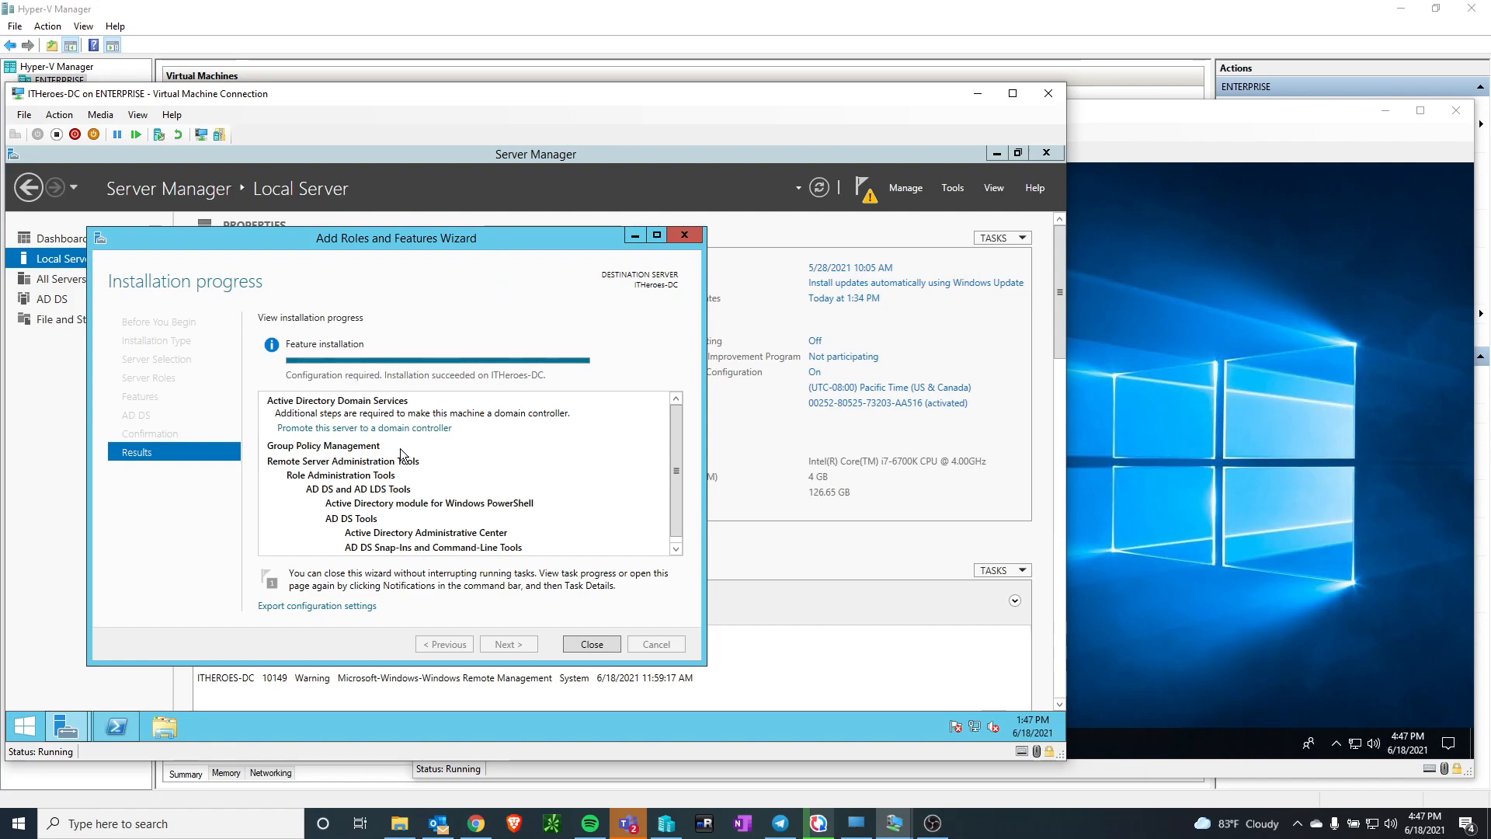
Begin promoting the server to a domain controller, adding a new forest with the root domain name ITHeroes.local
{"action": "left_click", "coordinate": [323, 432]}
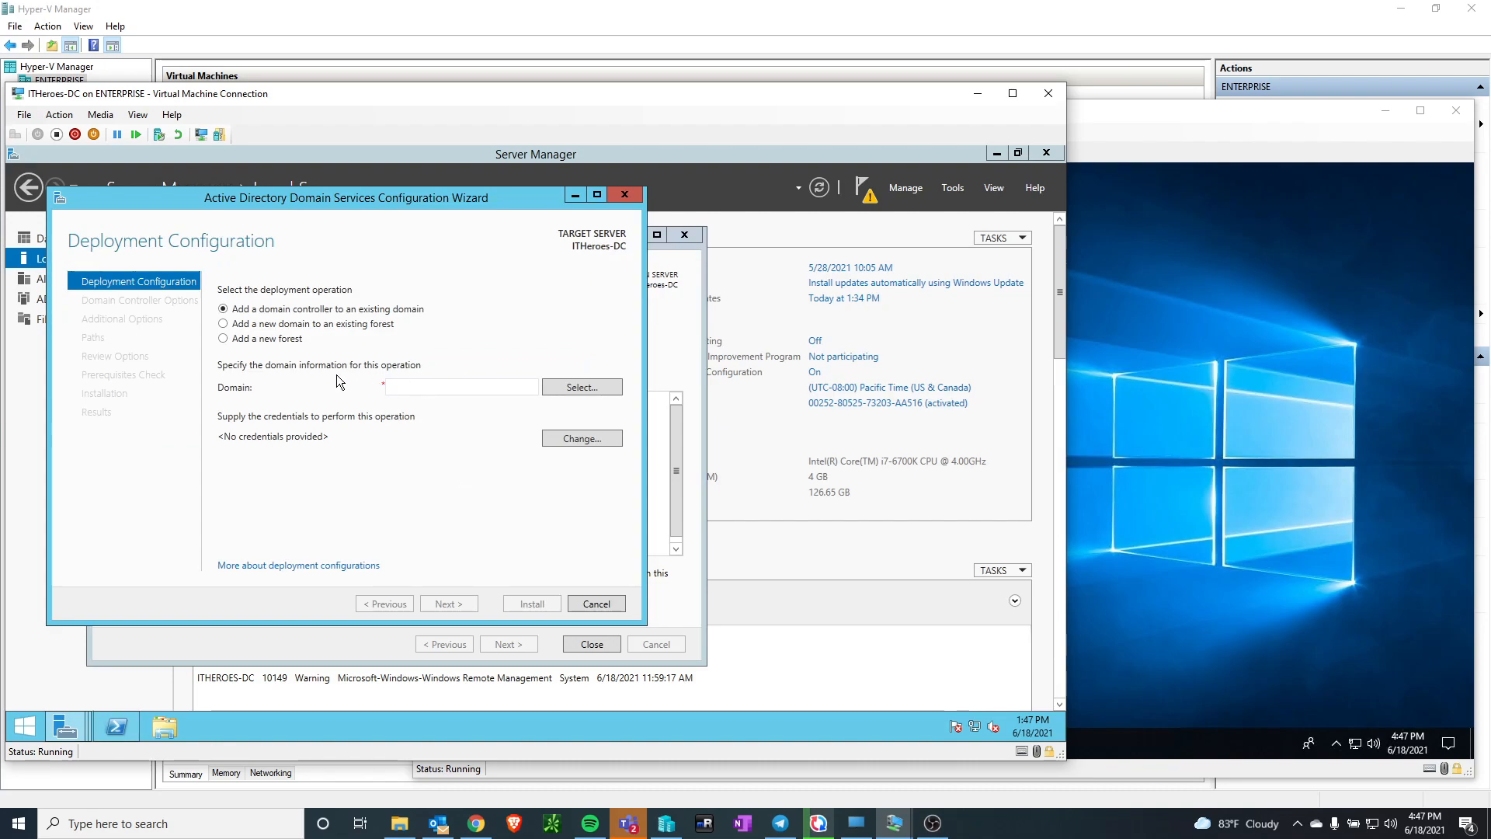
{"action": "left_click", "coordinate": [266, 340]}
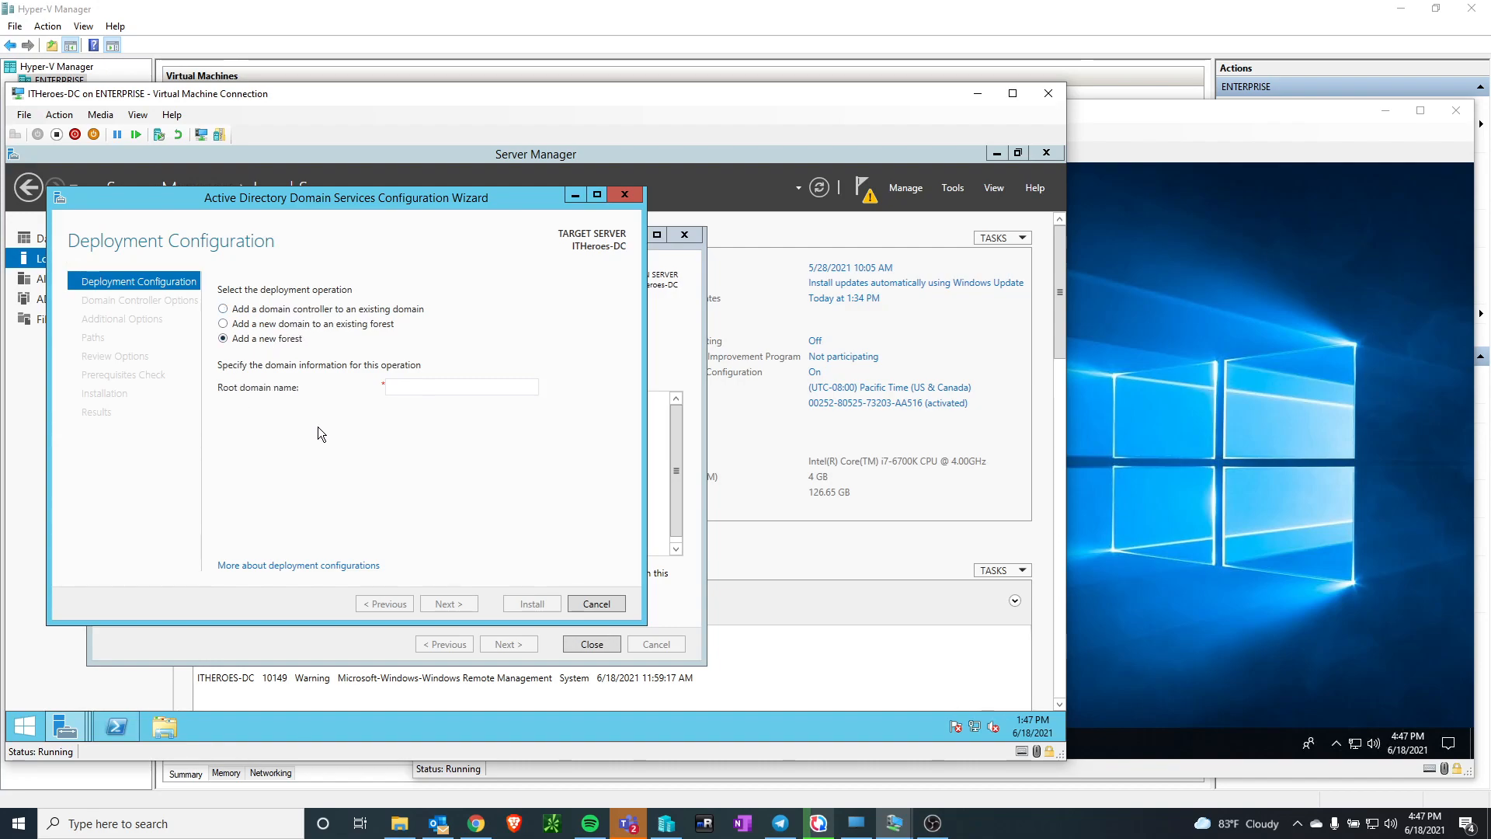
{"action": "left_click", "coordinate": [410, 389]}
{"action": "type", "text": "ITHeroes.local"}
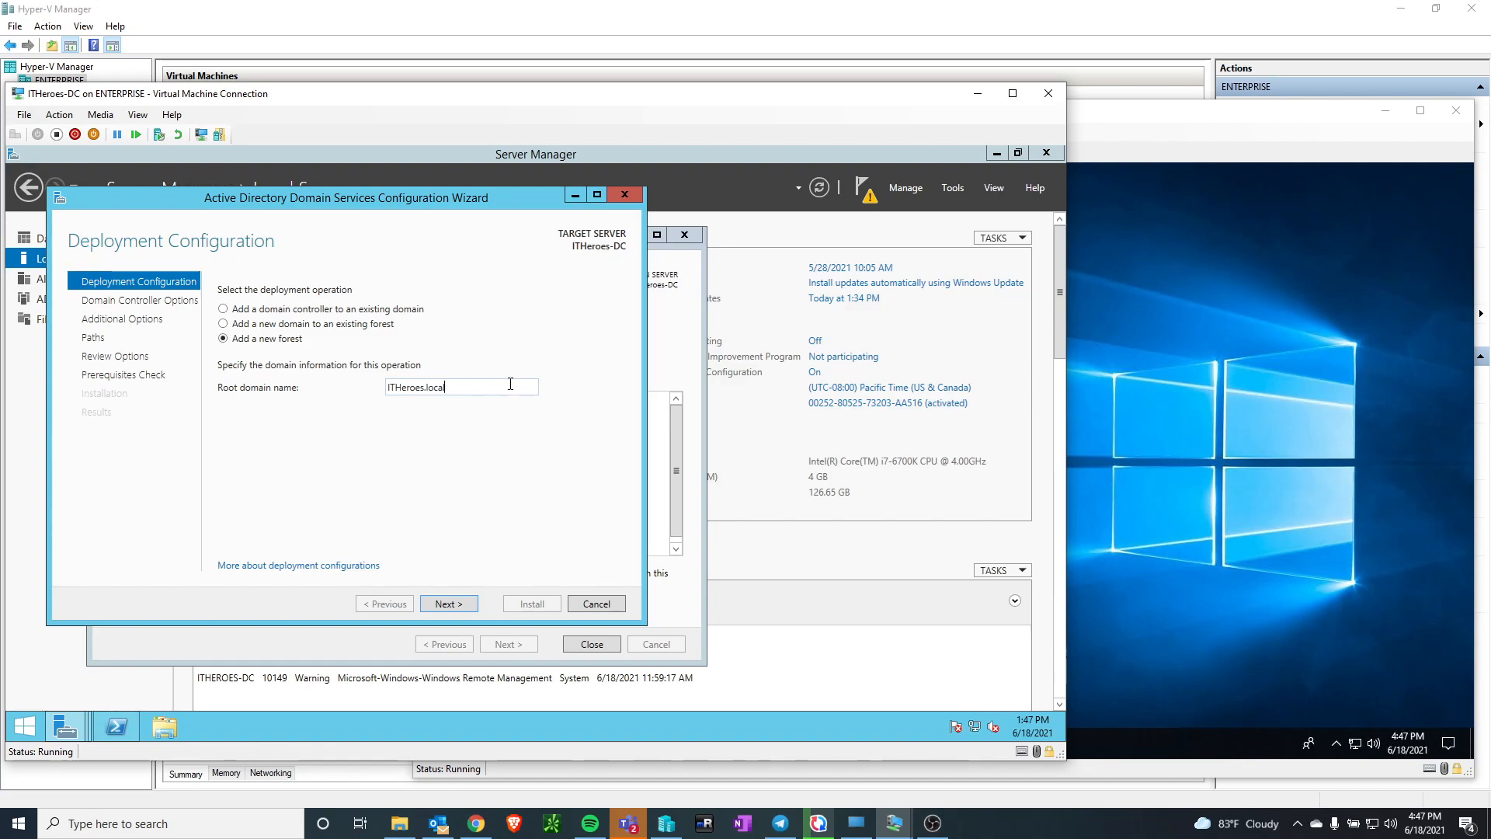
{"action": "key", "text": "shift+Left"}
{"action": "key", "text": "shift+Left"}
{"action": "key", "text": "shift+Left"}
{"action": "key", "text": "shift+Left"}
{"action": "key", "text": "shift+Left"}
{"action": "left_click", "coordinate": [506, 386]}
{"action": "left_click", "coordinate": [451, 604]}
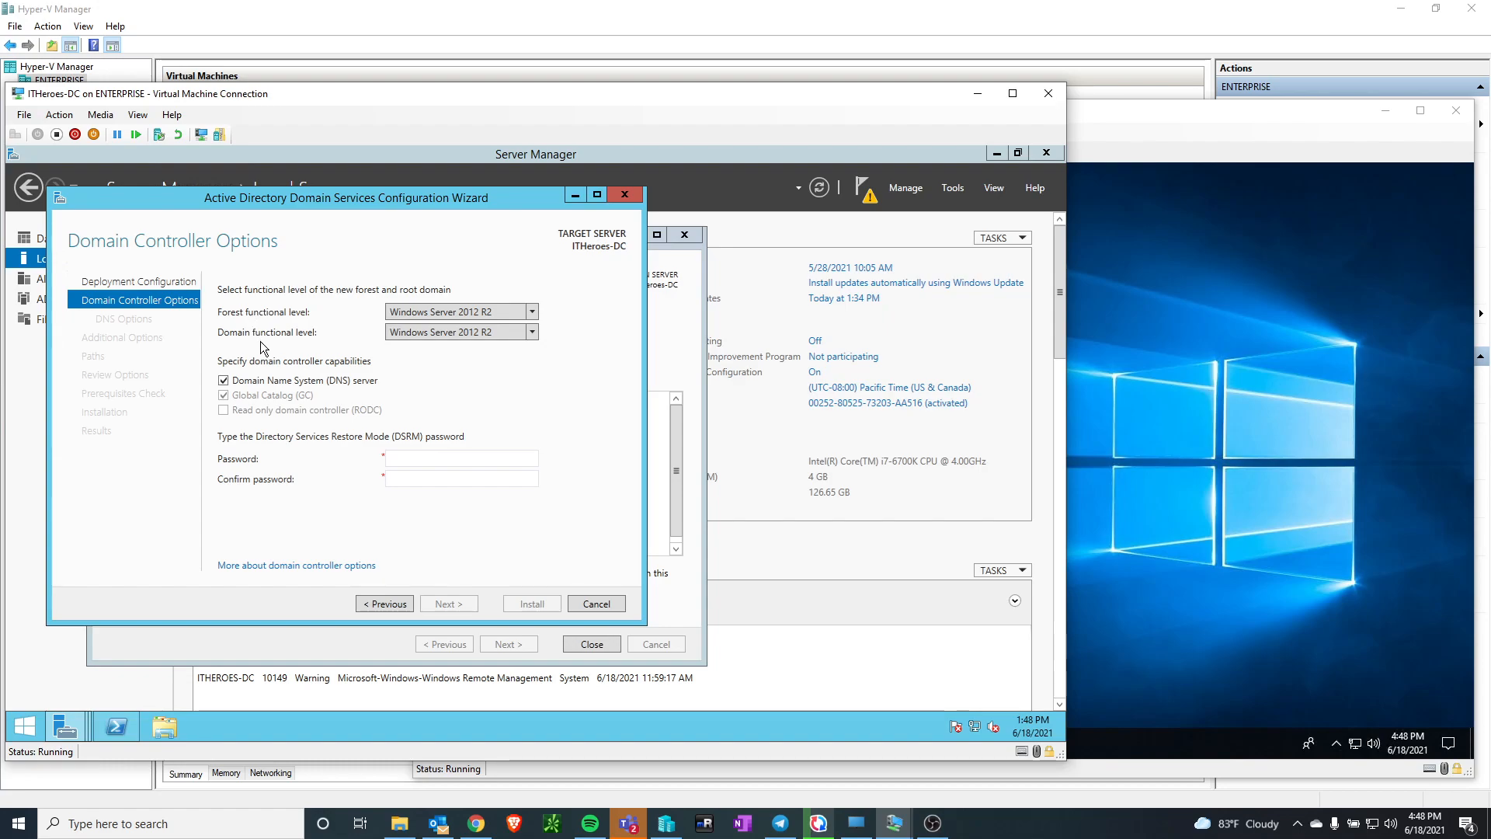
Keep the Windows Server 2012 R2 functional levels and enter and confirm the Directory Services Restore Mode password
{"action": "left_click", "coordinate": [532, 313]}
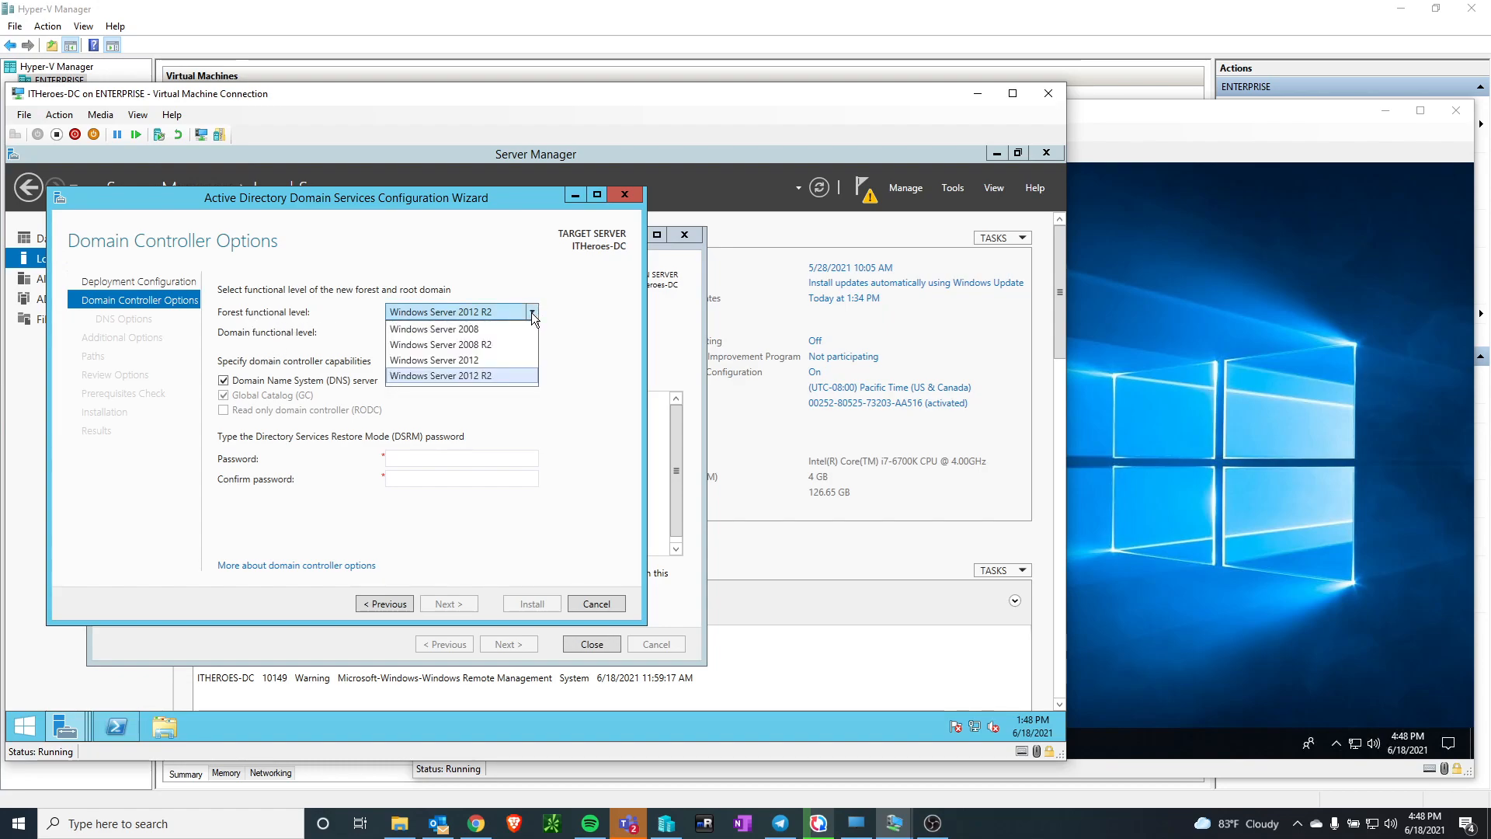
{"action": "left_click", "coordinate": [616, 382]}
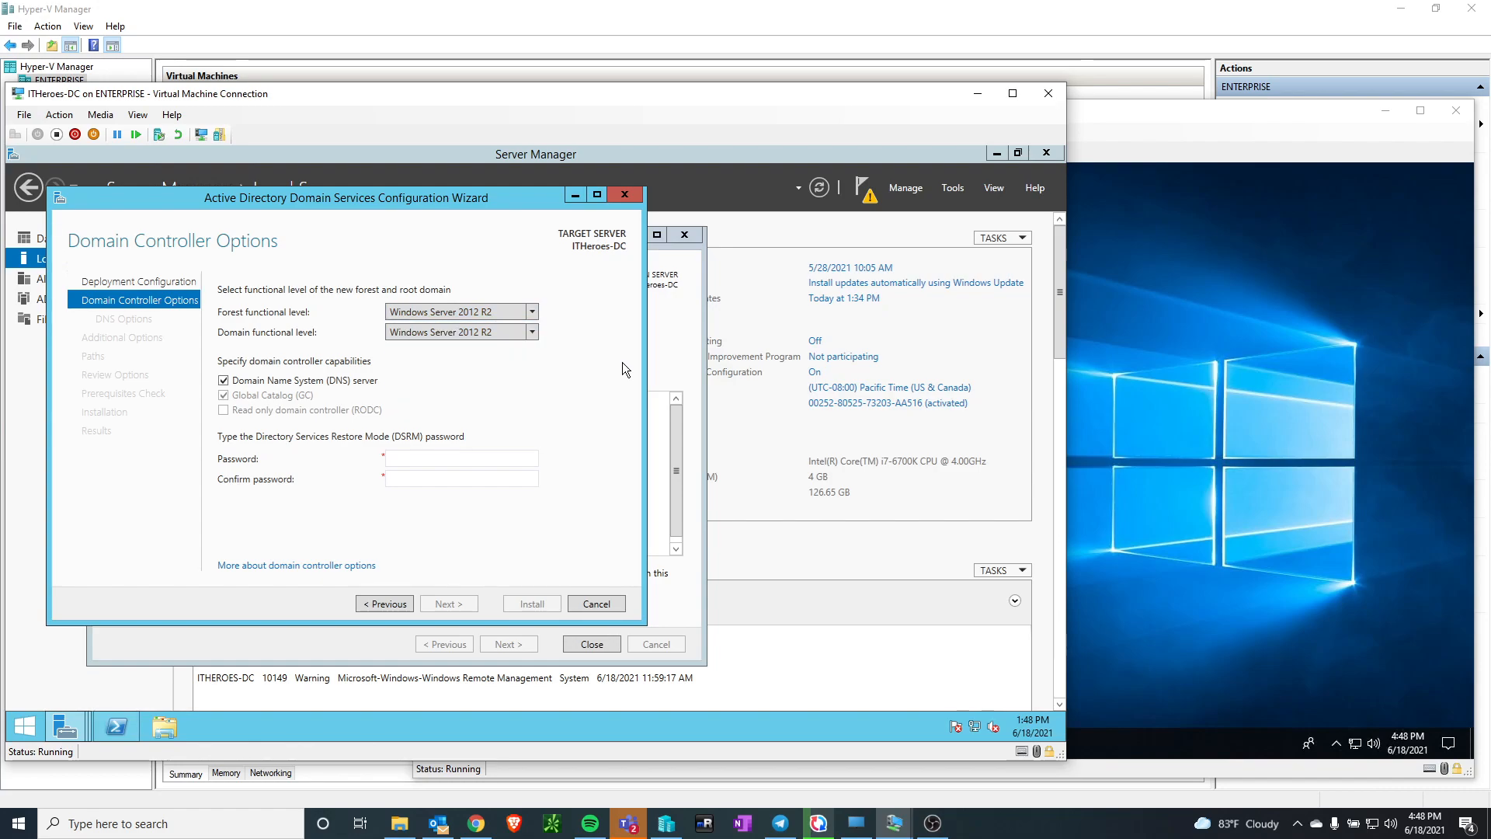
{"action": "left_click", "coordinate": [473, 460]}
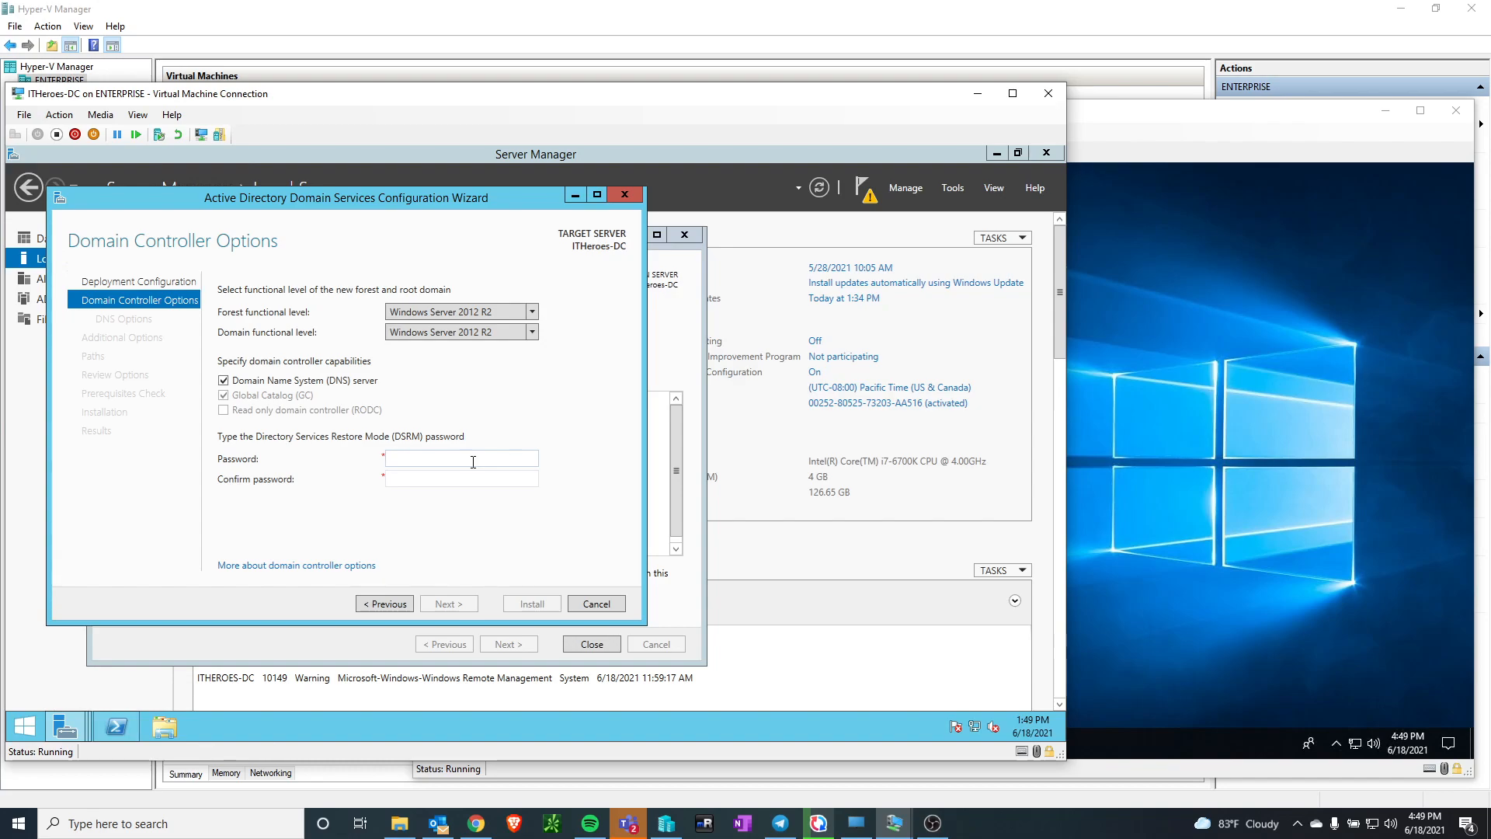
{"action": "type", "text": "ssword1Password1"}
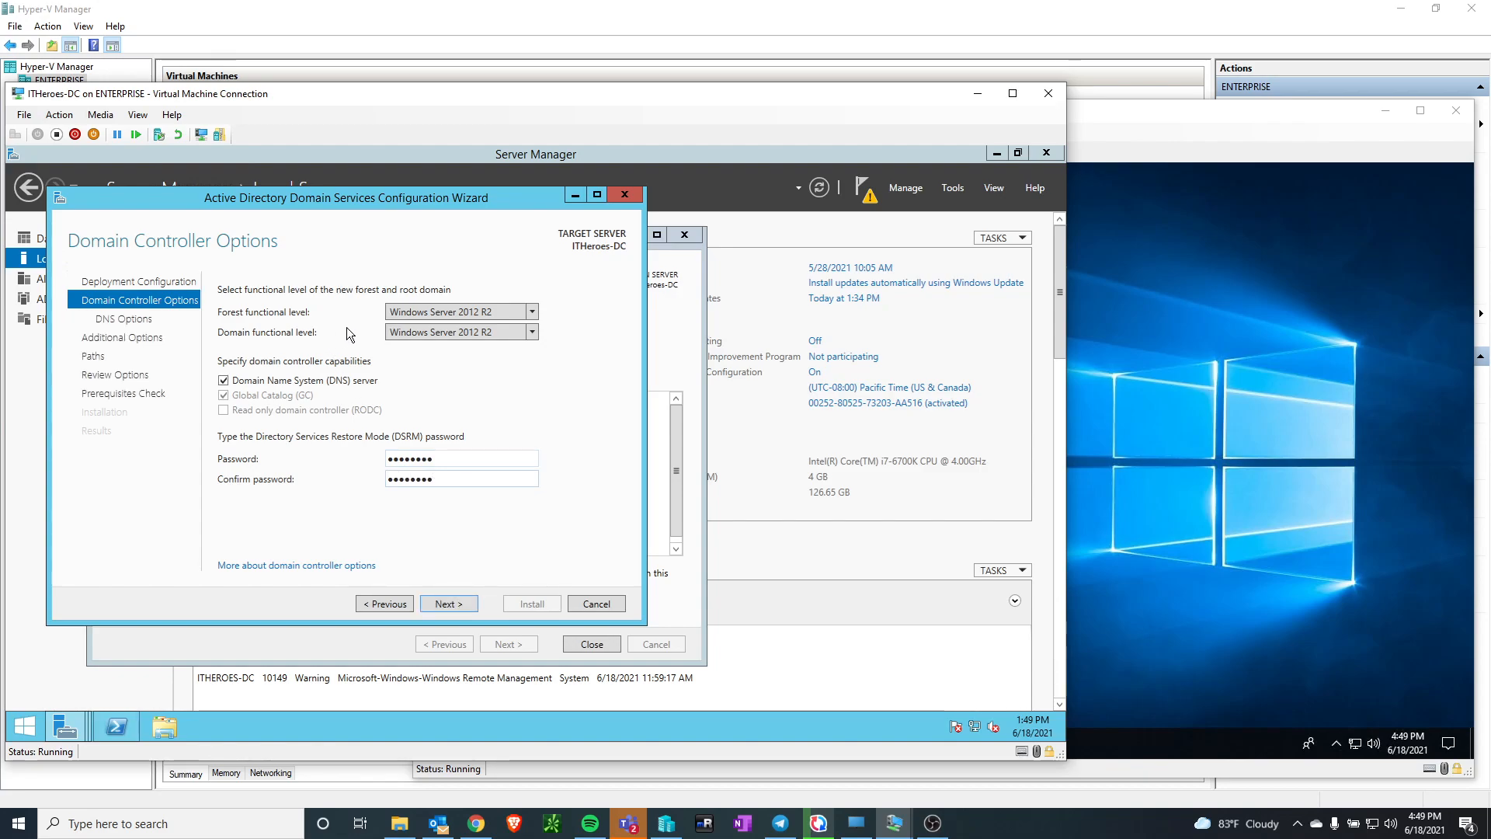
{"action": "left_click", "coordinate": [450, 606]}
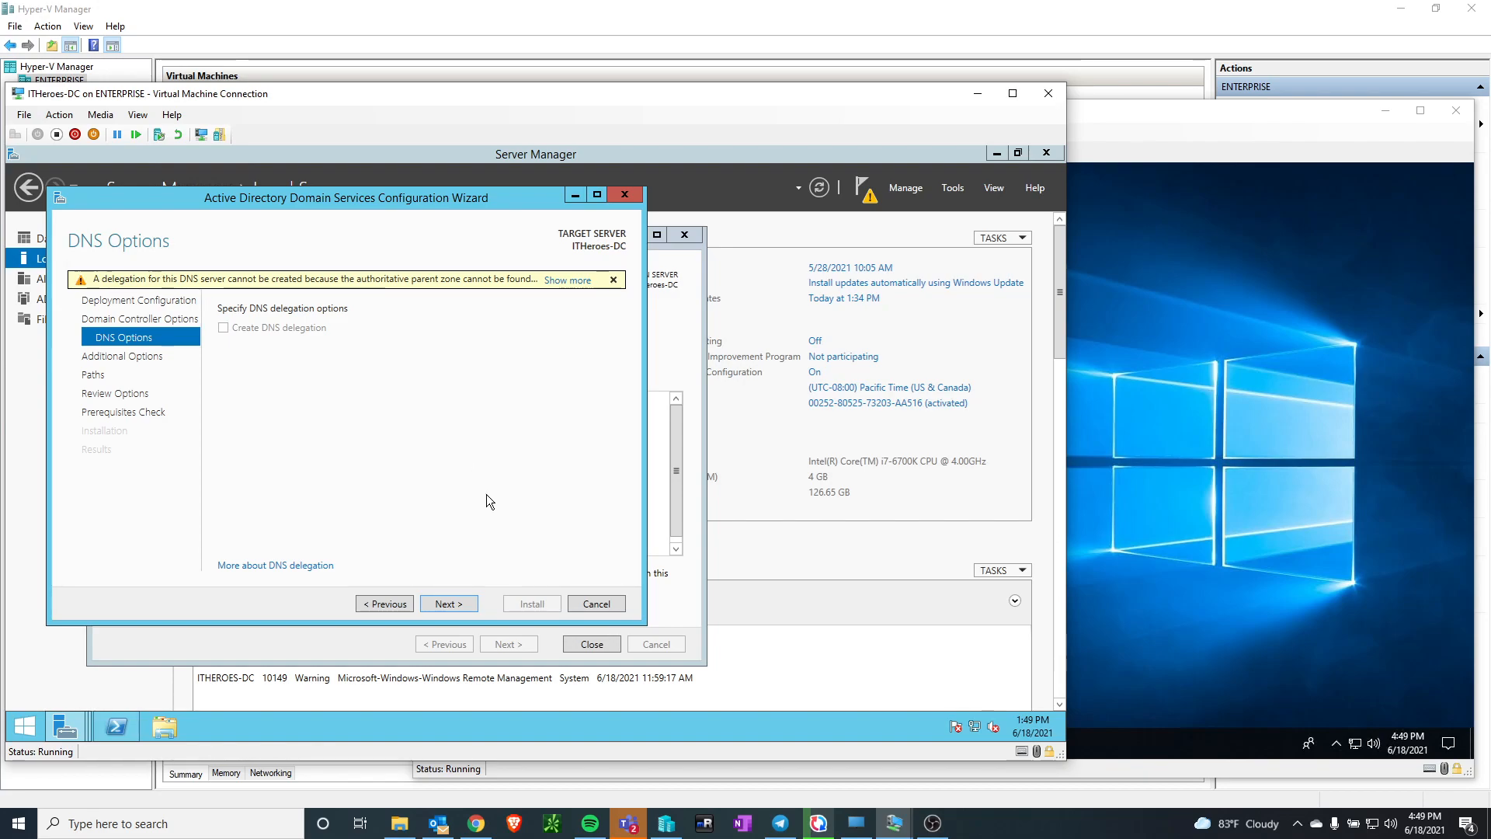
Accept the default DNS options, the NetBIOS domain name ITHEROES and the default database, log and SYSVOL folders
{"action": "left_click", "coordinate": [453, 604]}
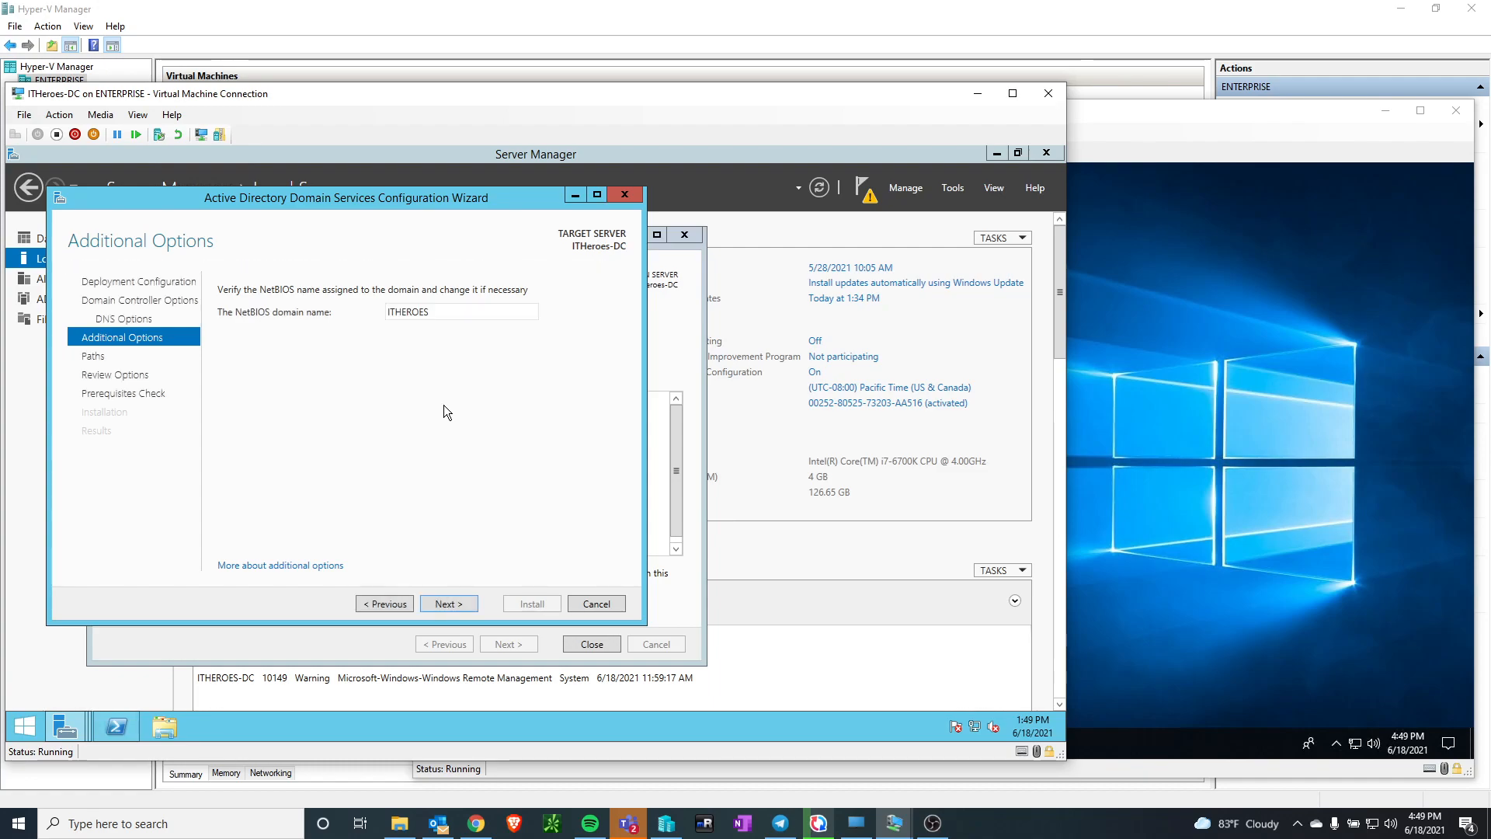
{"action": "left_click", "coordinate": [456, 604]}
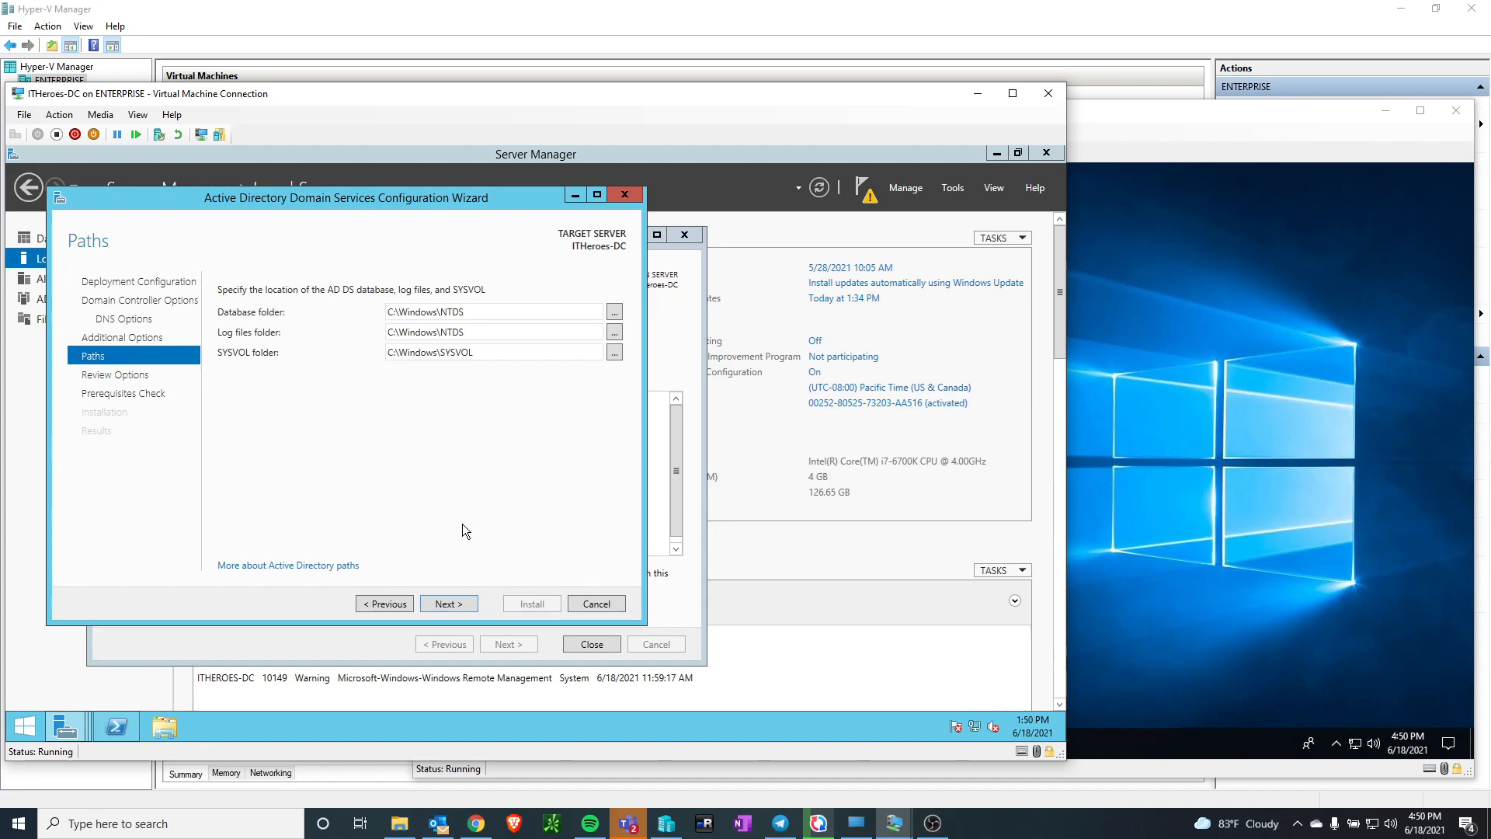
{"action": "left_click", "coordinate": [450, 603]}
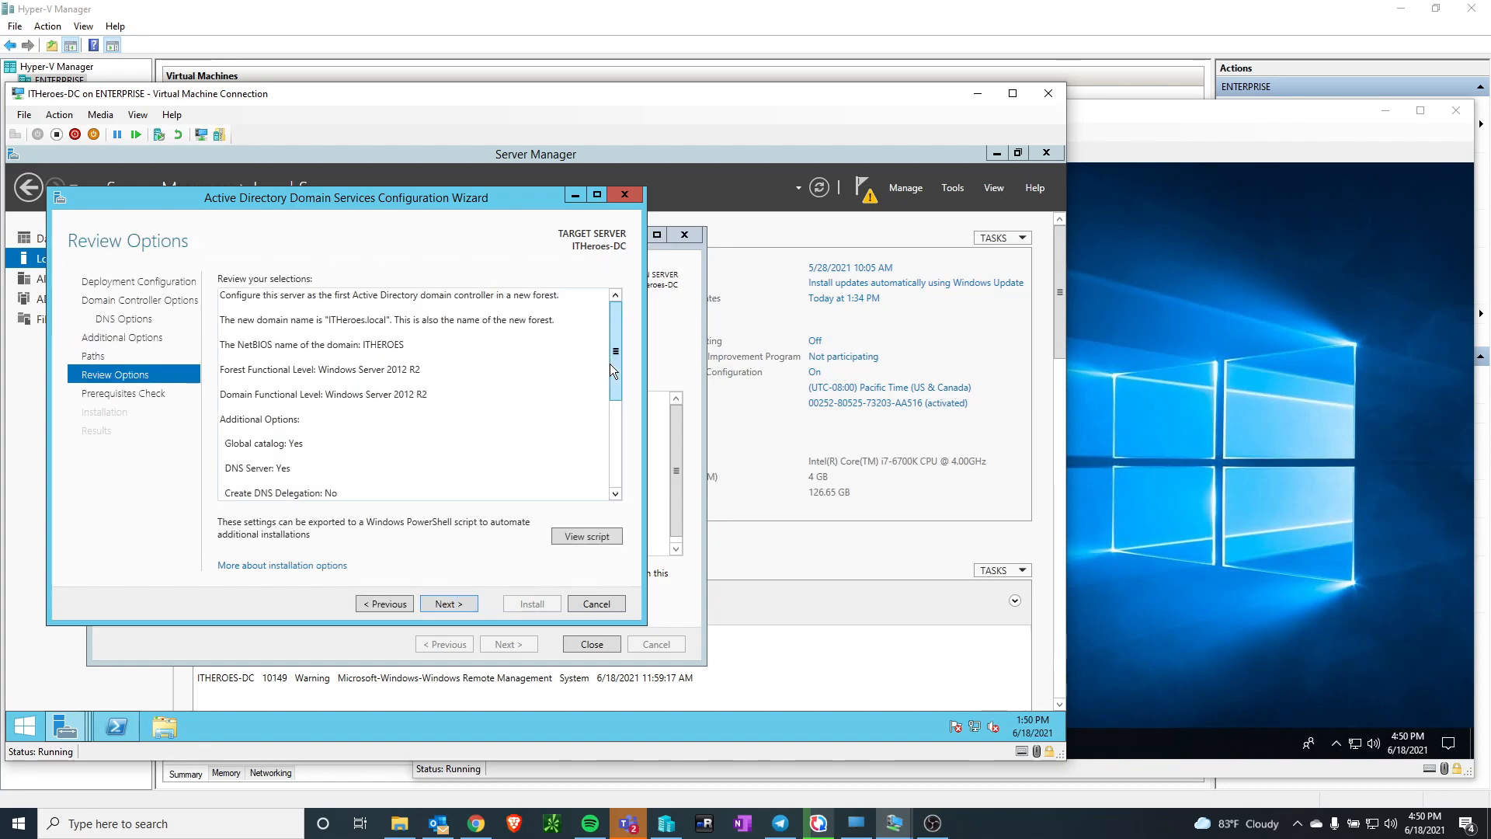
Review the domain controller selections and view the PowerShell deployment script generated from them
{"action": "mouse_move", "coordinate": [618, 328]}
{"action": "left_mouse_down"}
{"action": "mouse_move", "coordinate": [617, 435]}
{"action": "mouse_move", "coordinate": [615, 304]}
{"action": "left_mouse_up"}
{"action": "left_click", "coordinate": [576, 537]}
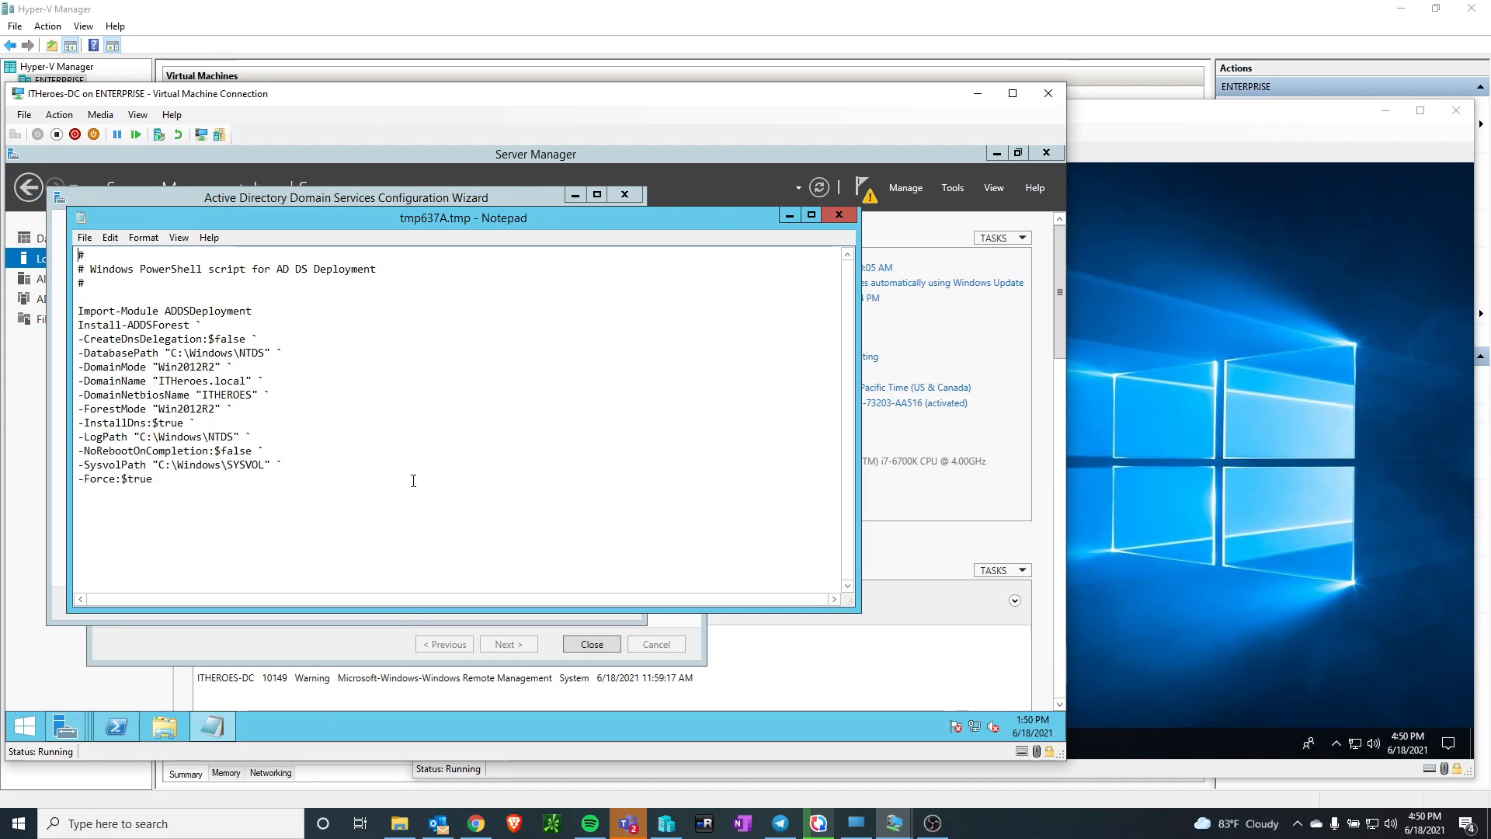
{"action": "left_click", "coordinate": [839, 216]}
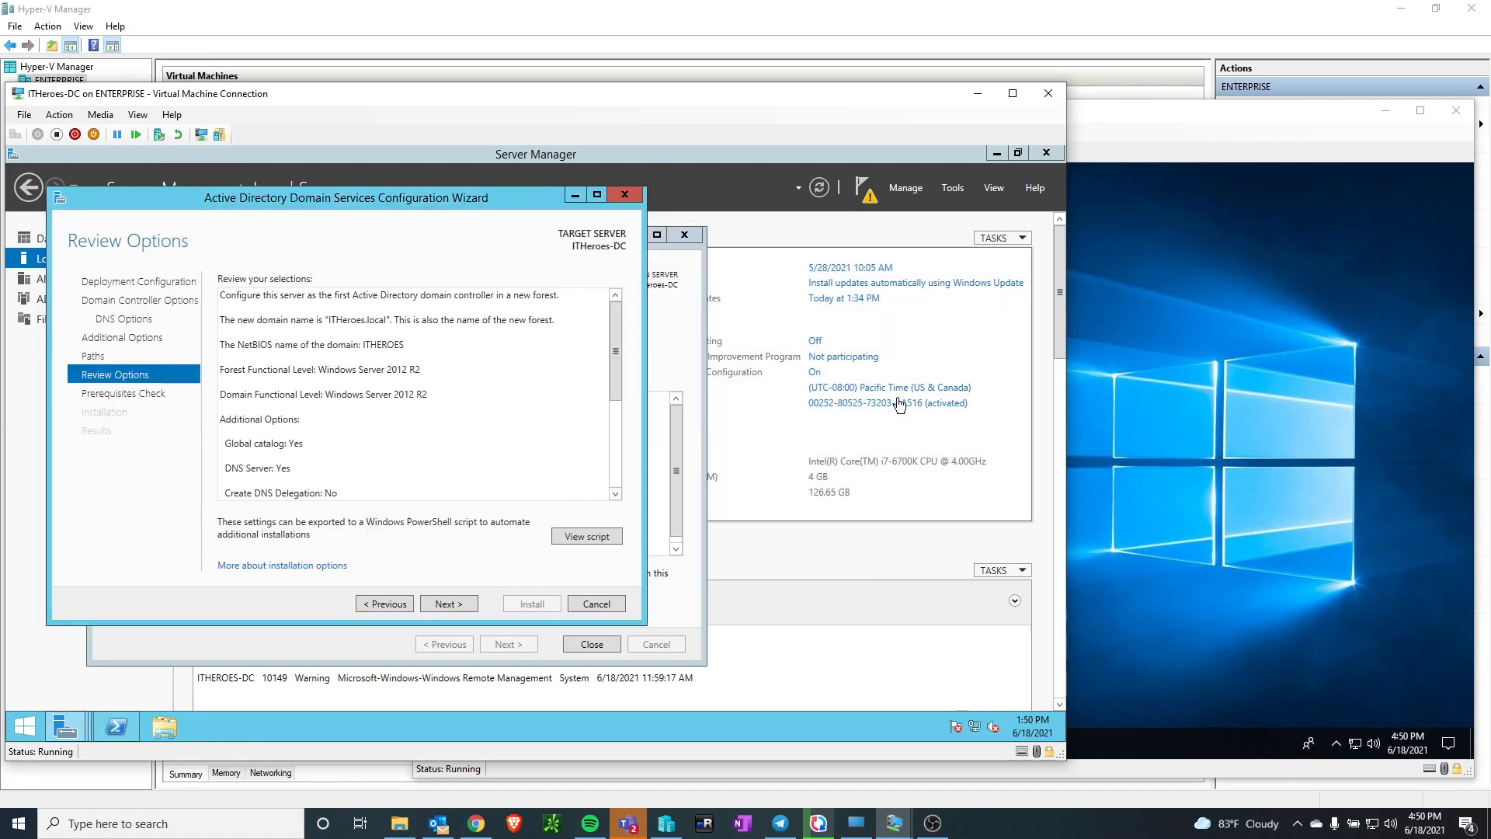
Run the prerequisites check and install the domain controller configuration, dismissing the sign-out notice
{"action": "left_click", "coordinate": [456, 599]}
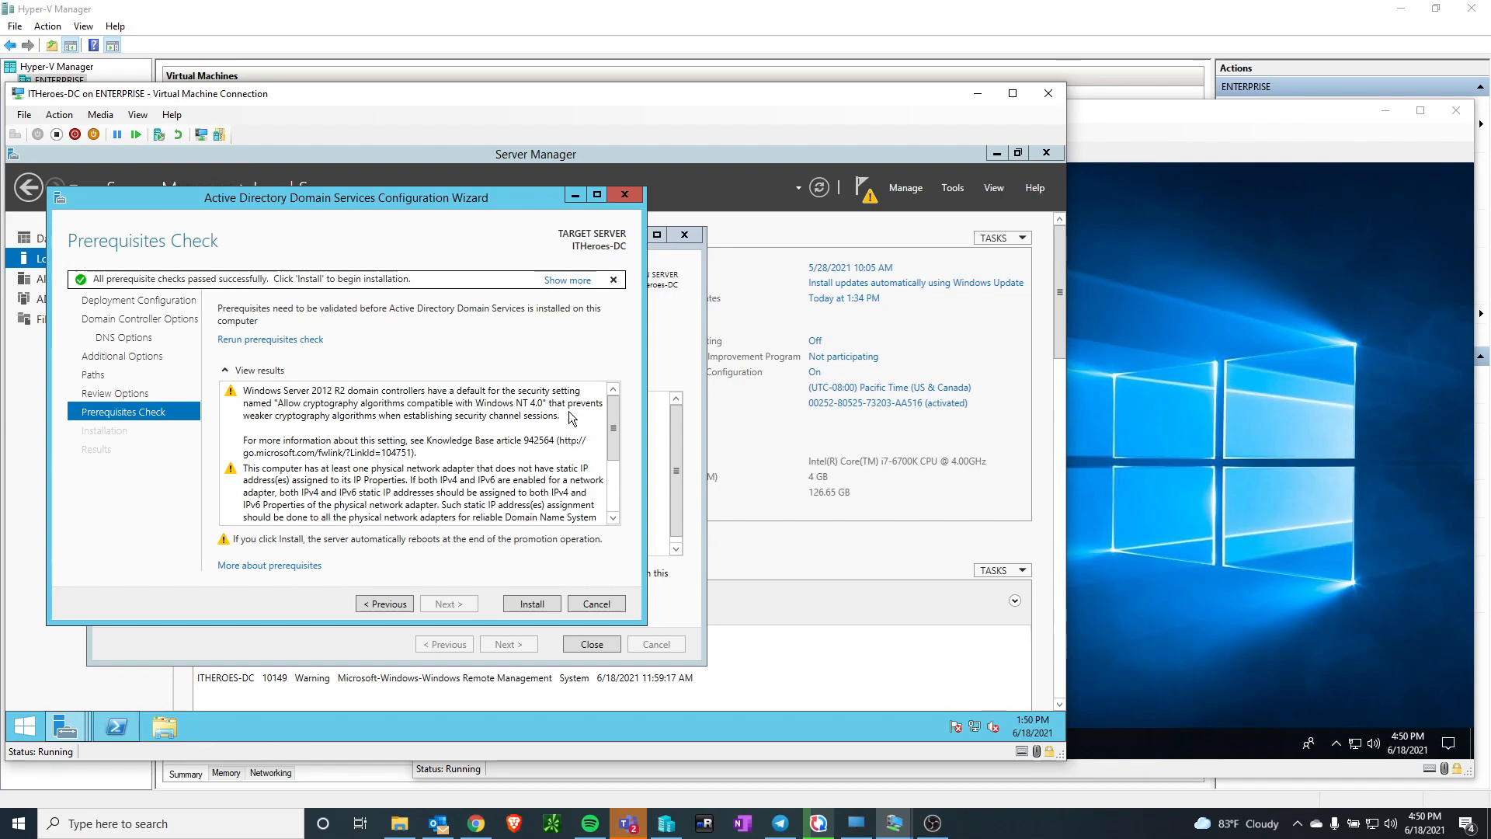
{"action": "left_click", "coordinate": [545, 606]}
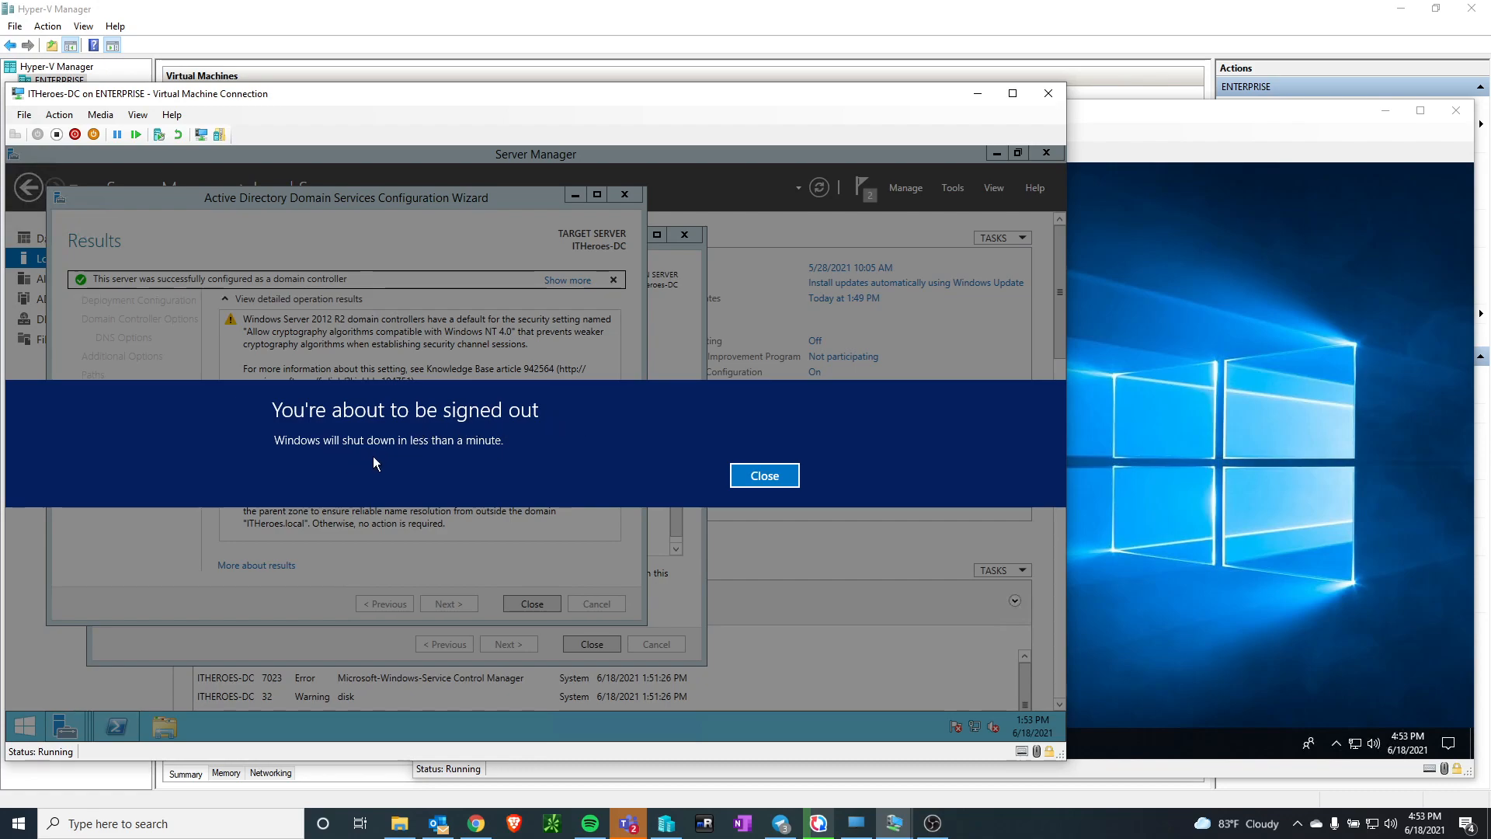
{"action": "left_click", "coordinate": [753, 475]}
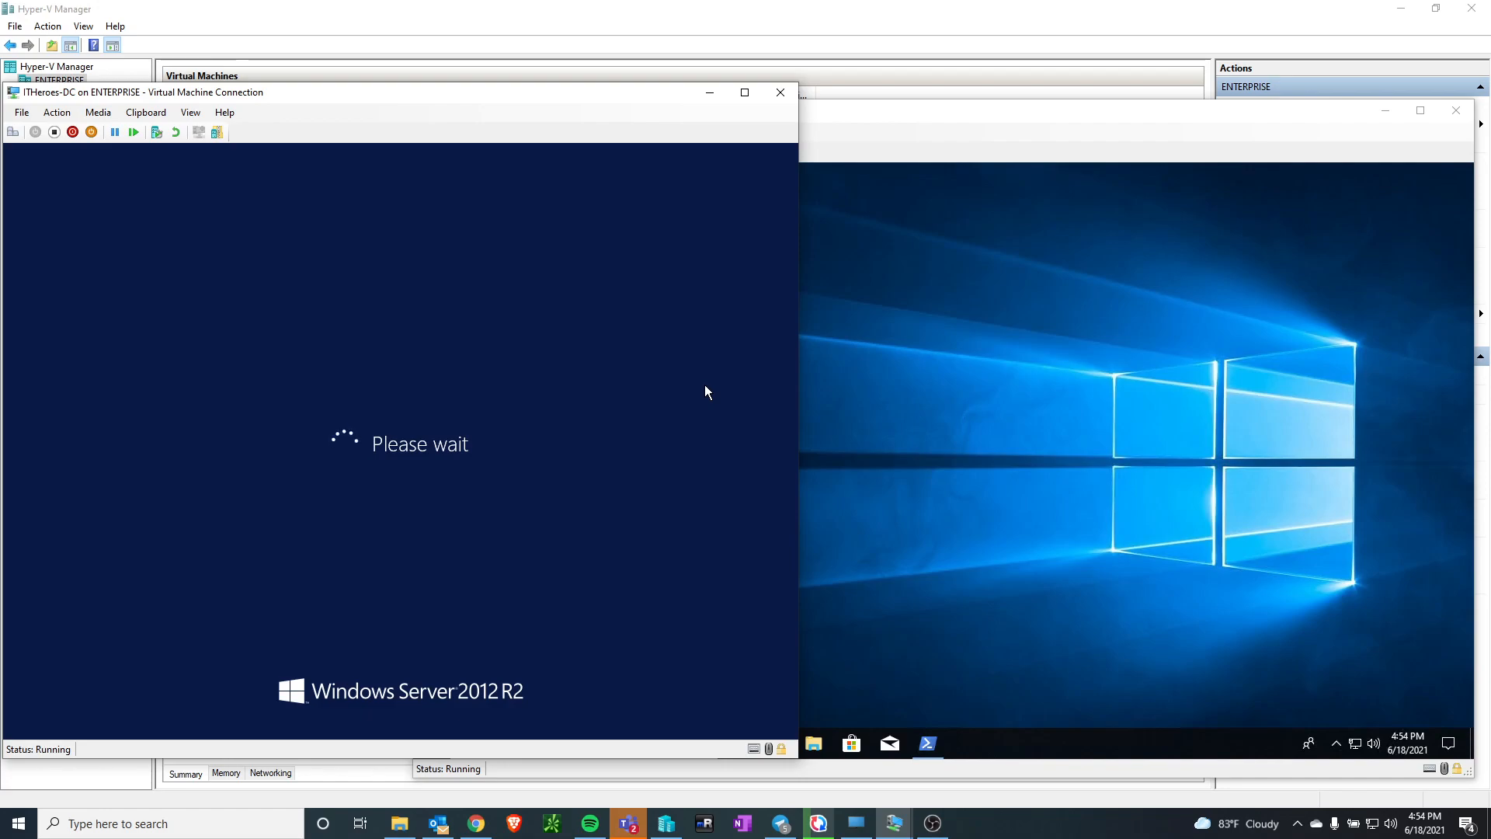
On the ITHeroes-Win10 machine, bring up the PowerShell ipconfig output and highlight its IPv4 address
{"action": "left_click", "coordinate": [1091, 381]}
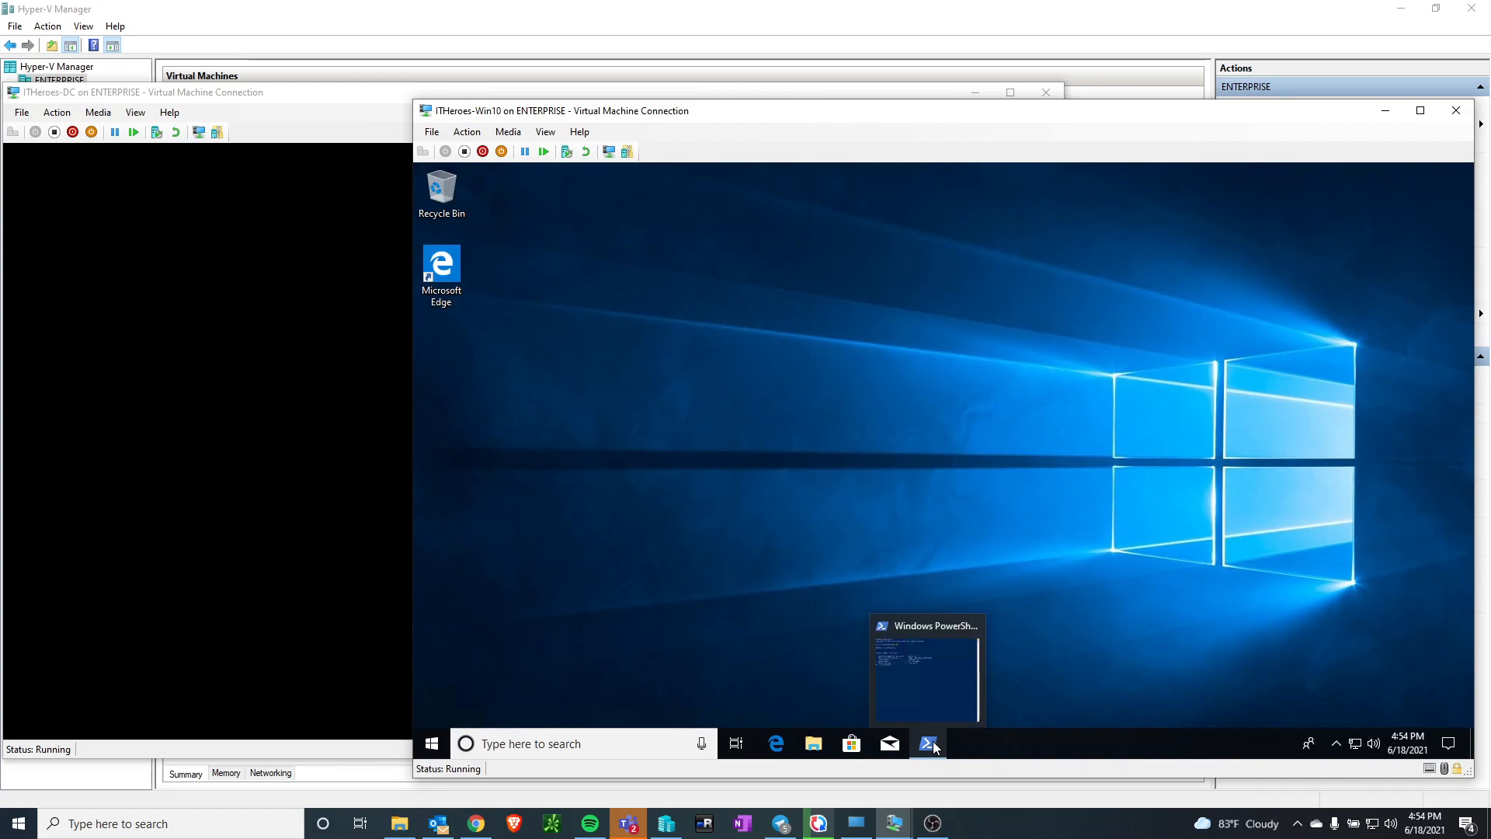
{"action": "left_click", "coordinate": [934, 741]}
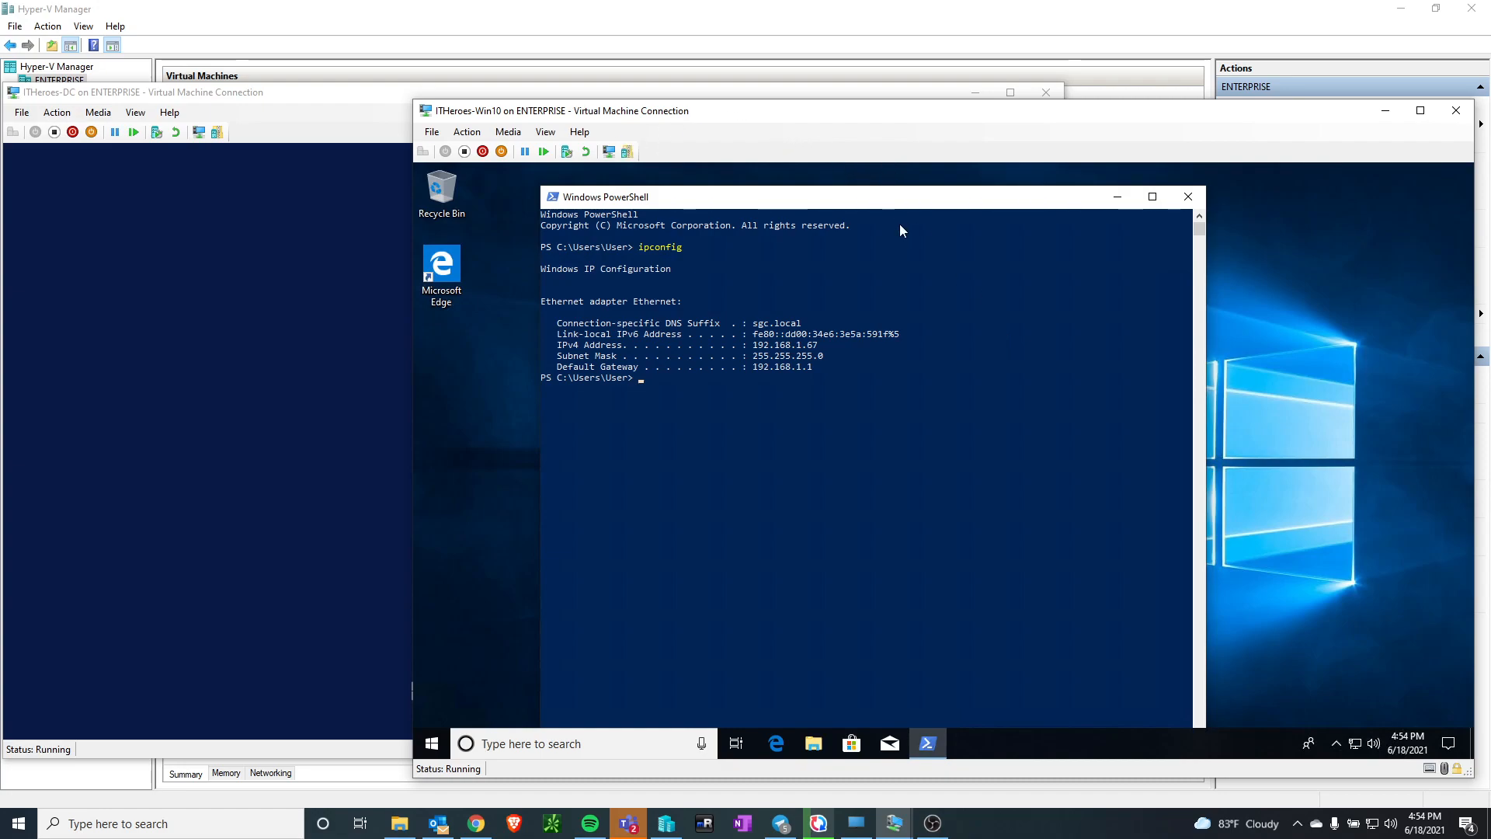
{"action": "left_click", "coordinate": [290, 97]}
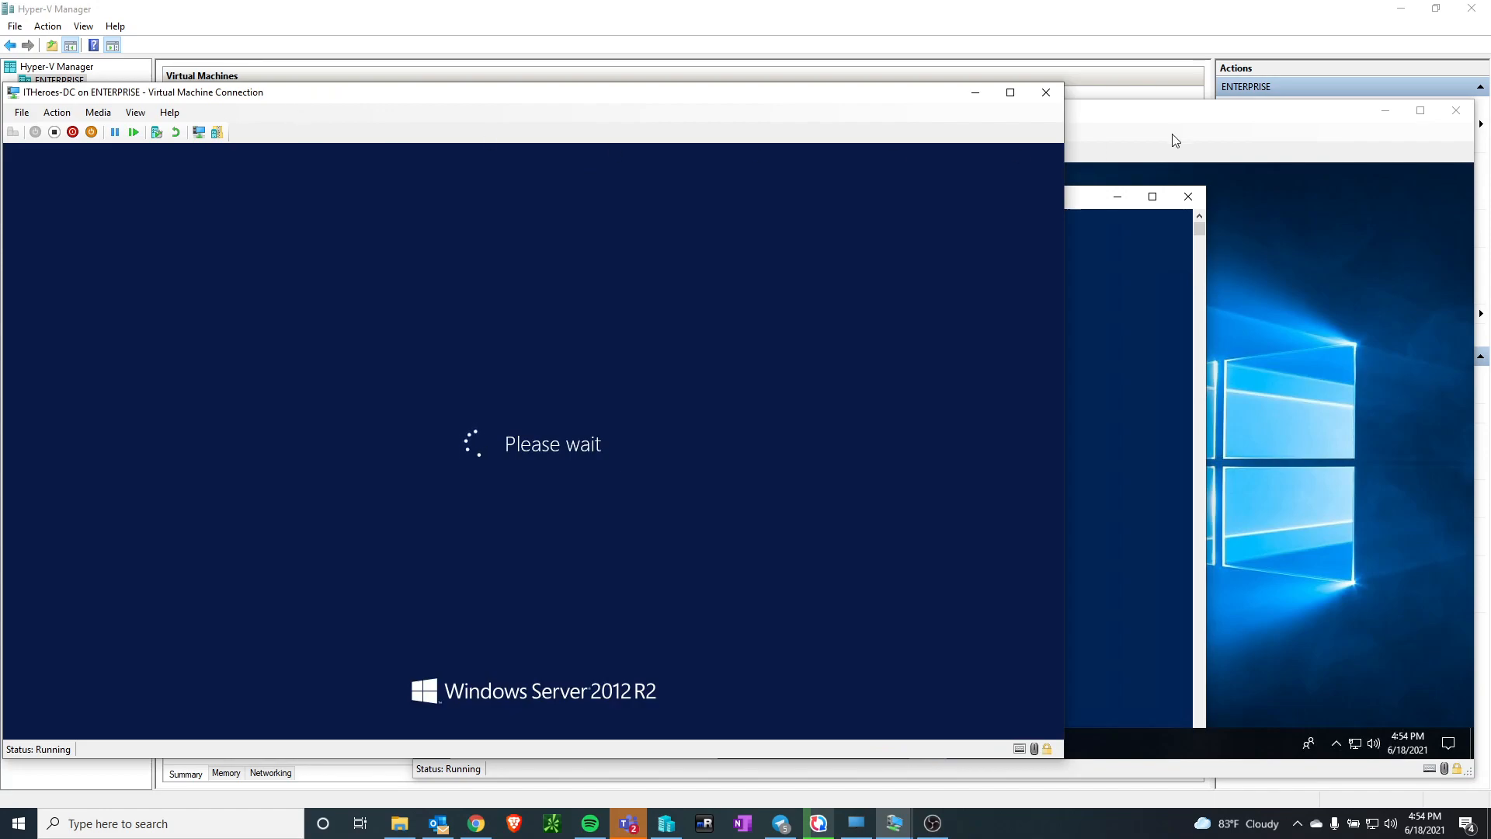
{"action": "left_click", "coordinate": [1192, 109]}
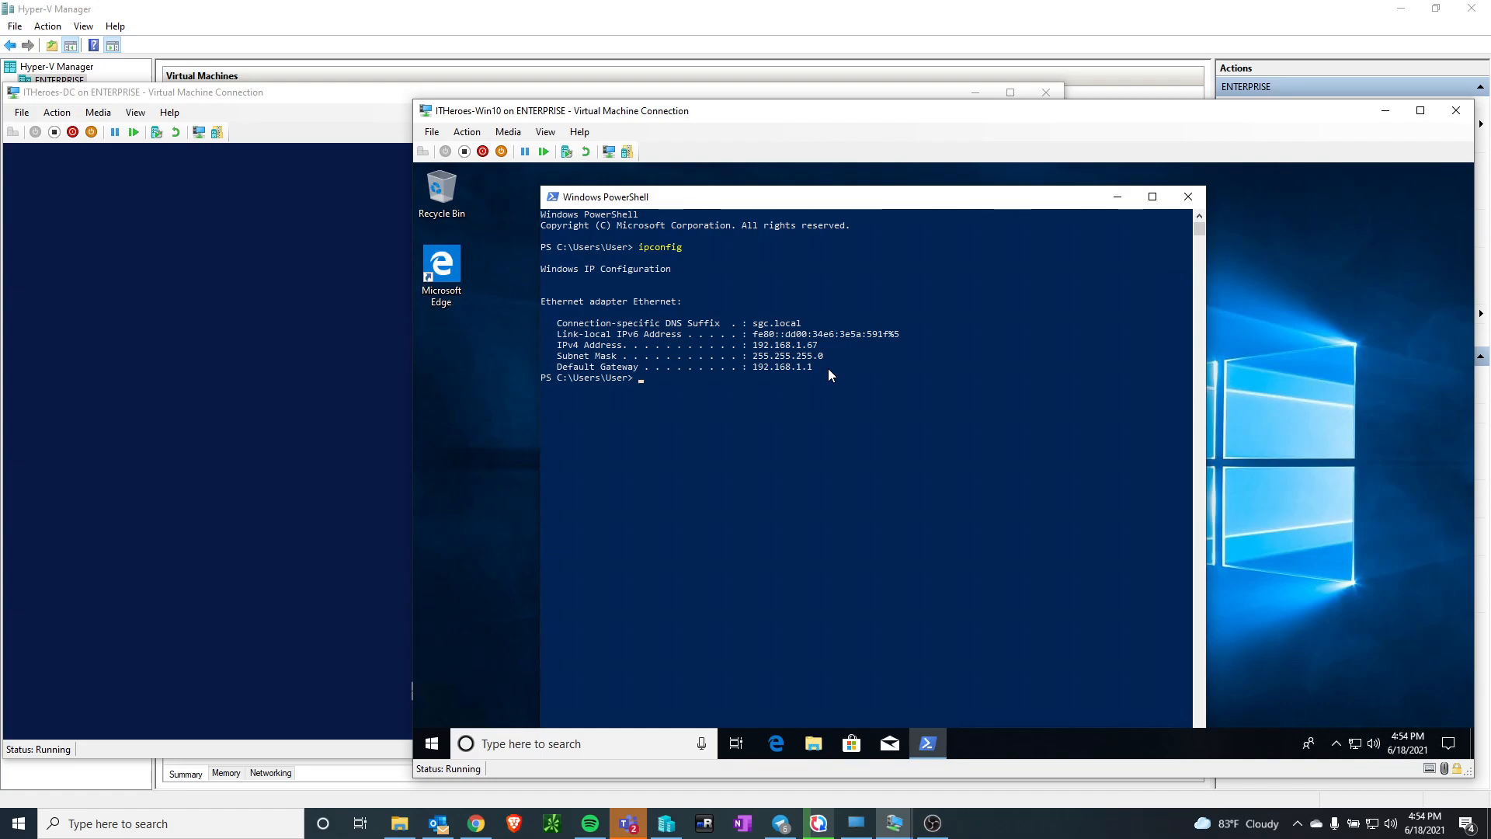
{"action": "left_click_drag", "start_coordinate": [754, 347], "coordinate": [814, 349]}
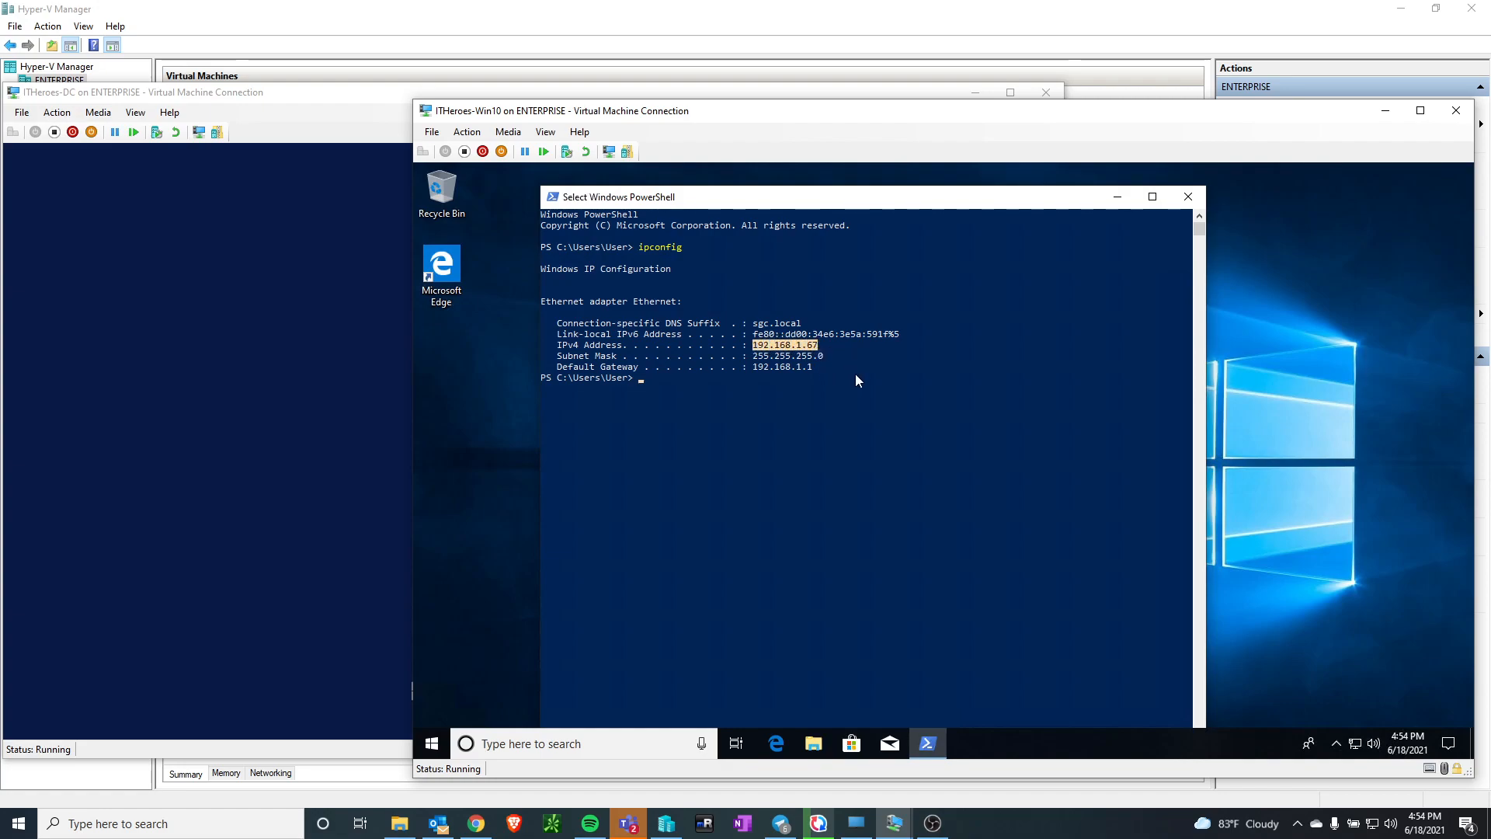
{"action": "left_click", "coordinate": [814, 347]}
{"action": "left_click", "coordinate": [878, 333]}
{"action": "left_click", "coordinate": [832, 226]}
{"action": "left_click", "coordinate": [1354, 352]}
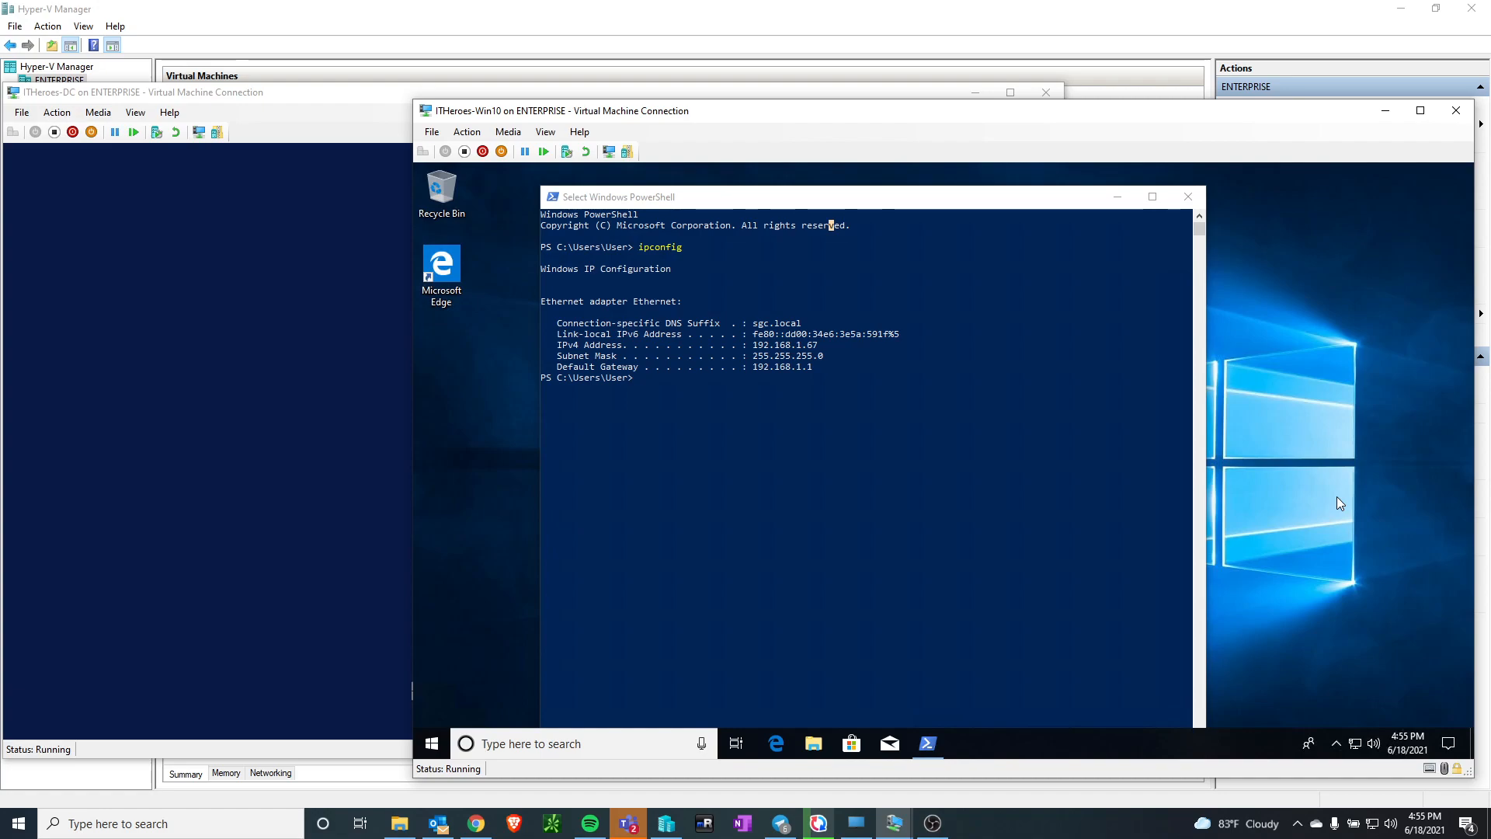
Open the network adapter connections of ITHeroes-Win10 from its network settings
{"action": "right_click", "coordinate": [1355, 747]}
{"action": "left_click", "coordinate": [1350, 729]}
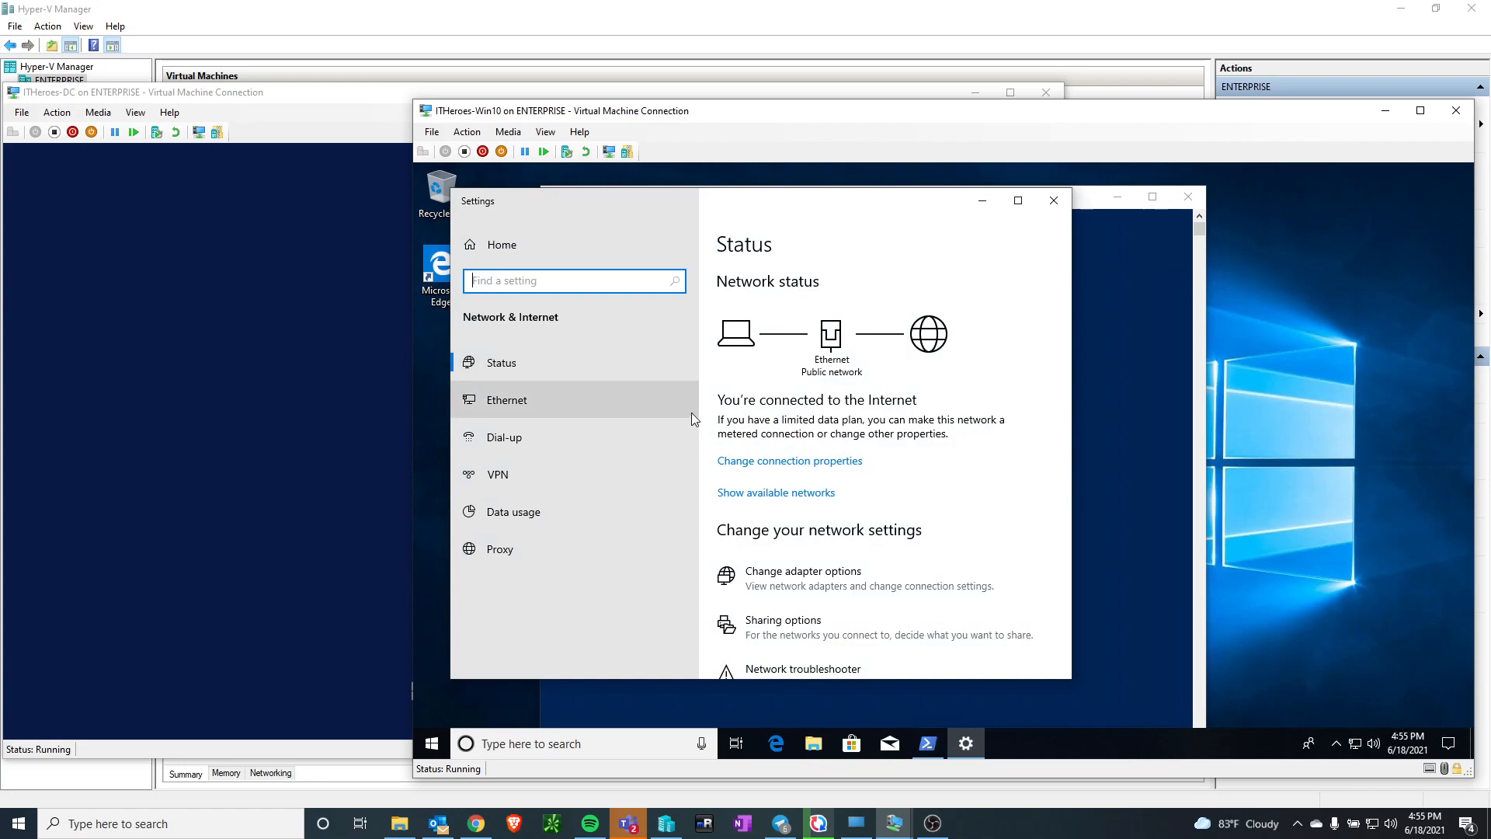
{"action": "left_click", "coordinate": [812, 567]}
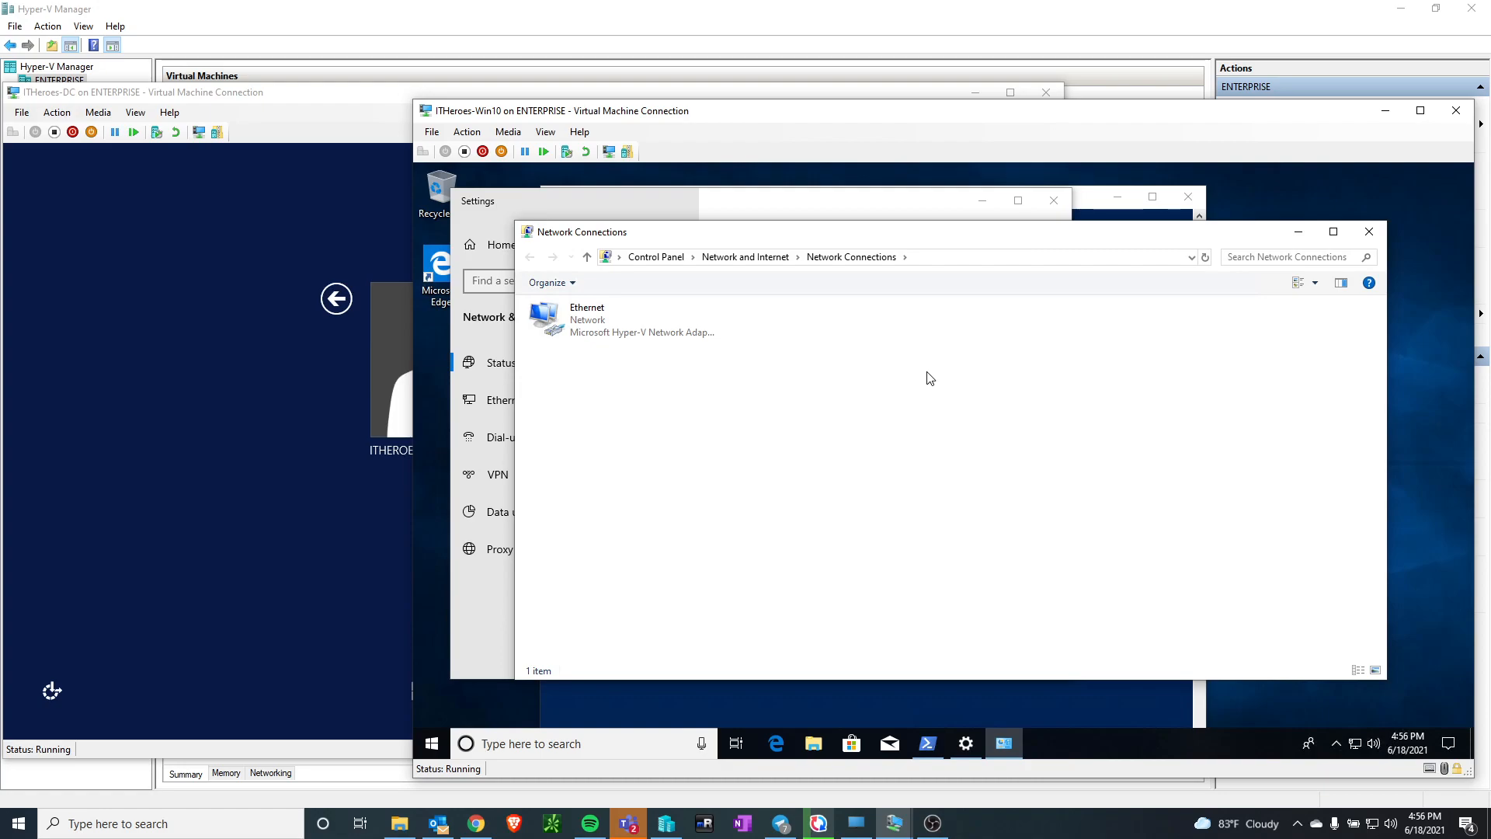
Switch to ITHeroes-DC and sign in as ITHEROES\Administrator with the account password
{"action": "left_click", "coordinate": [325, 98]}
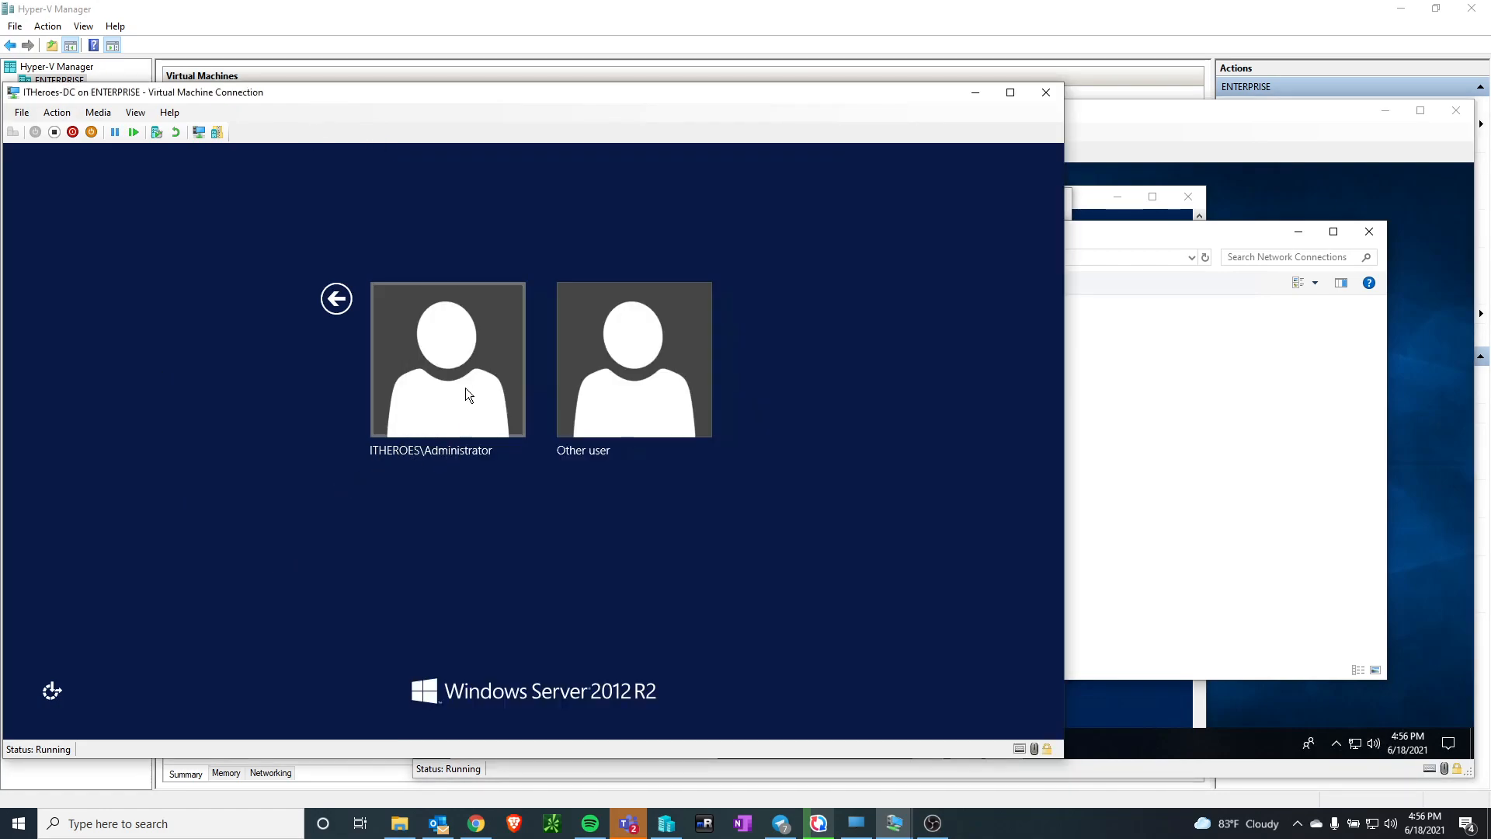
{"action": "left_click", "coordinate": [469, 365]}
{"action": "type", "text": "********"}
{"action": "key", "text": "Return"}
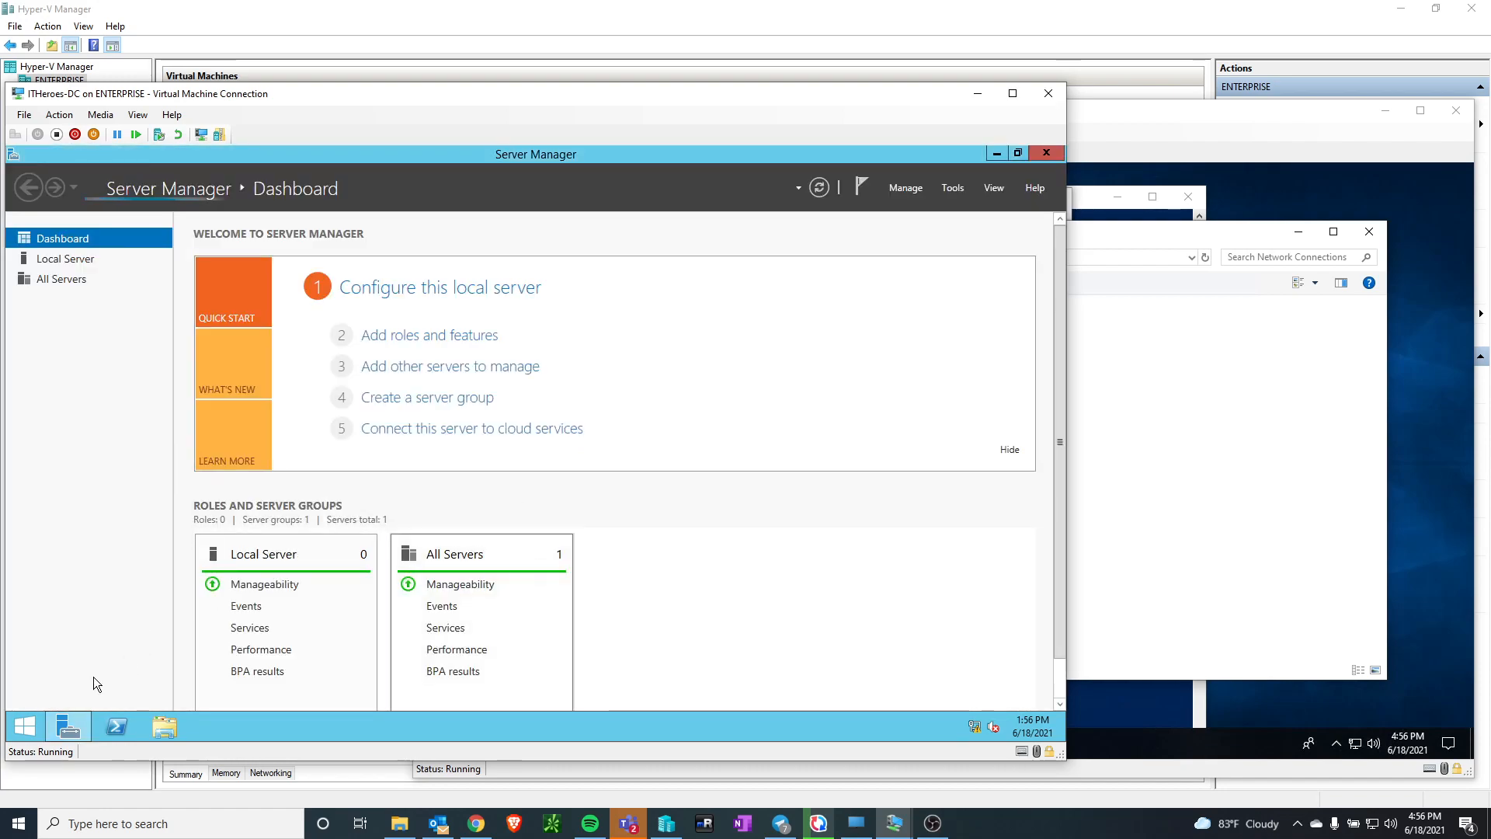
Search for Active Directory Users and Computers, open it and expand the ITHeroes.local domain
{"action": "left_click", "coordinate": [27, 728]}
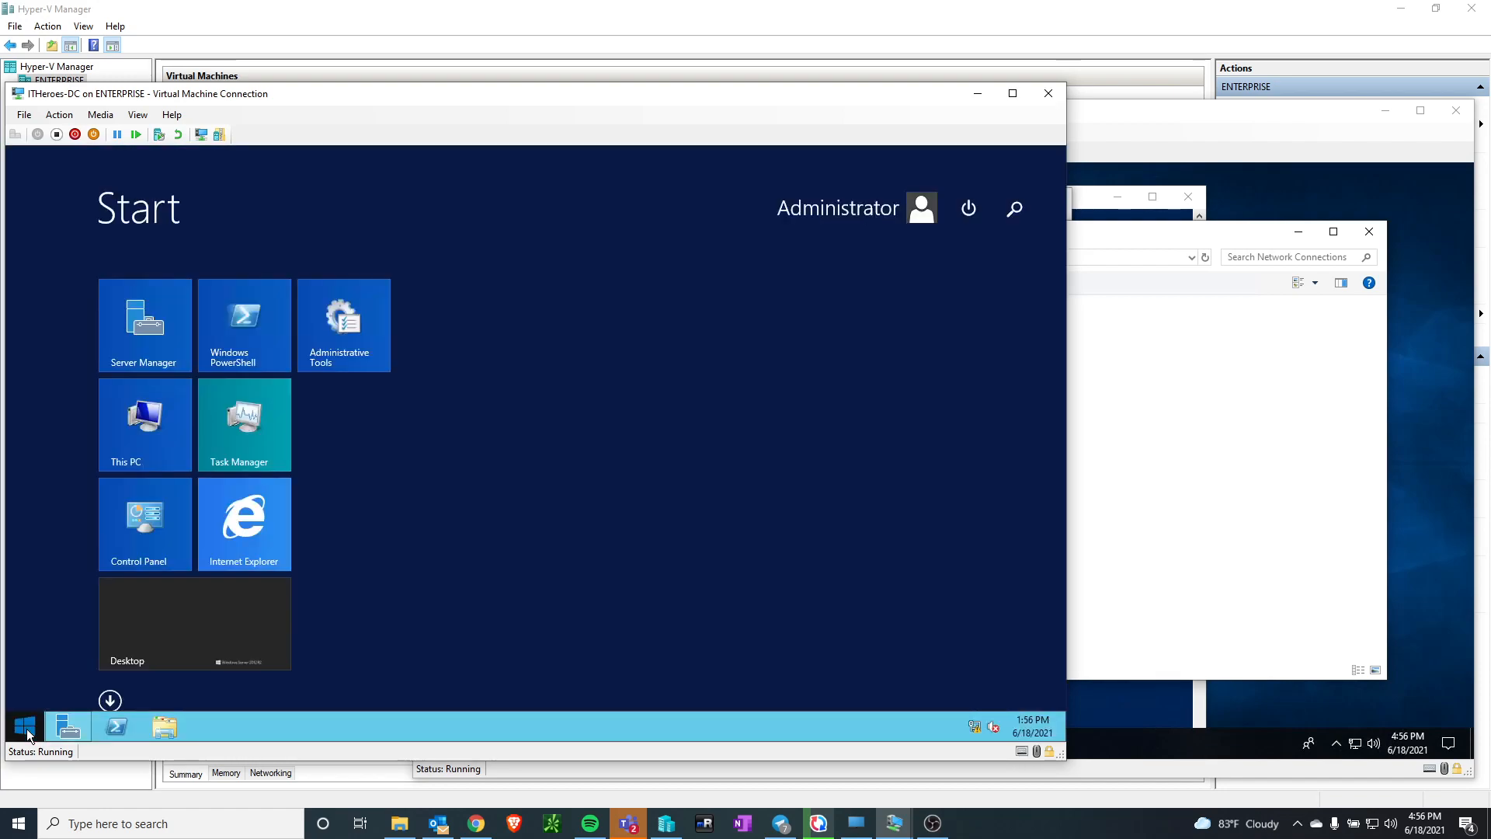
{"action": "type", "text": "active"}
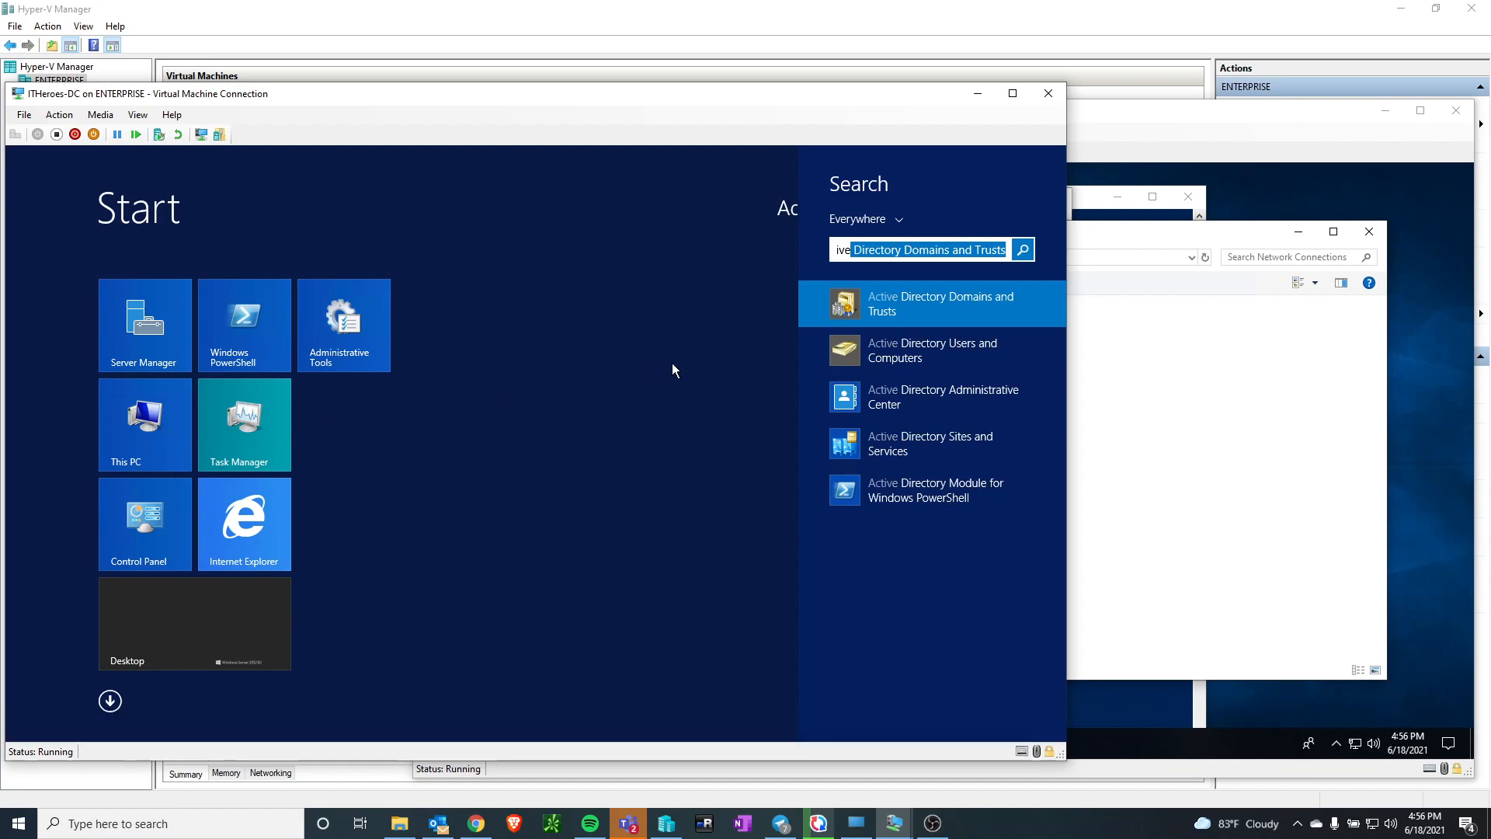
{"action": "left_click", "coordinate": [870, 349]}
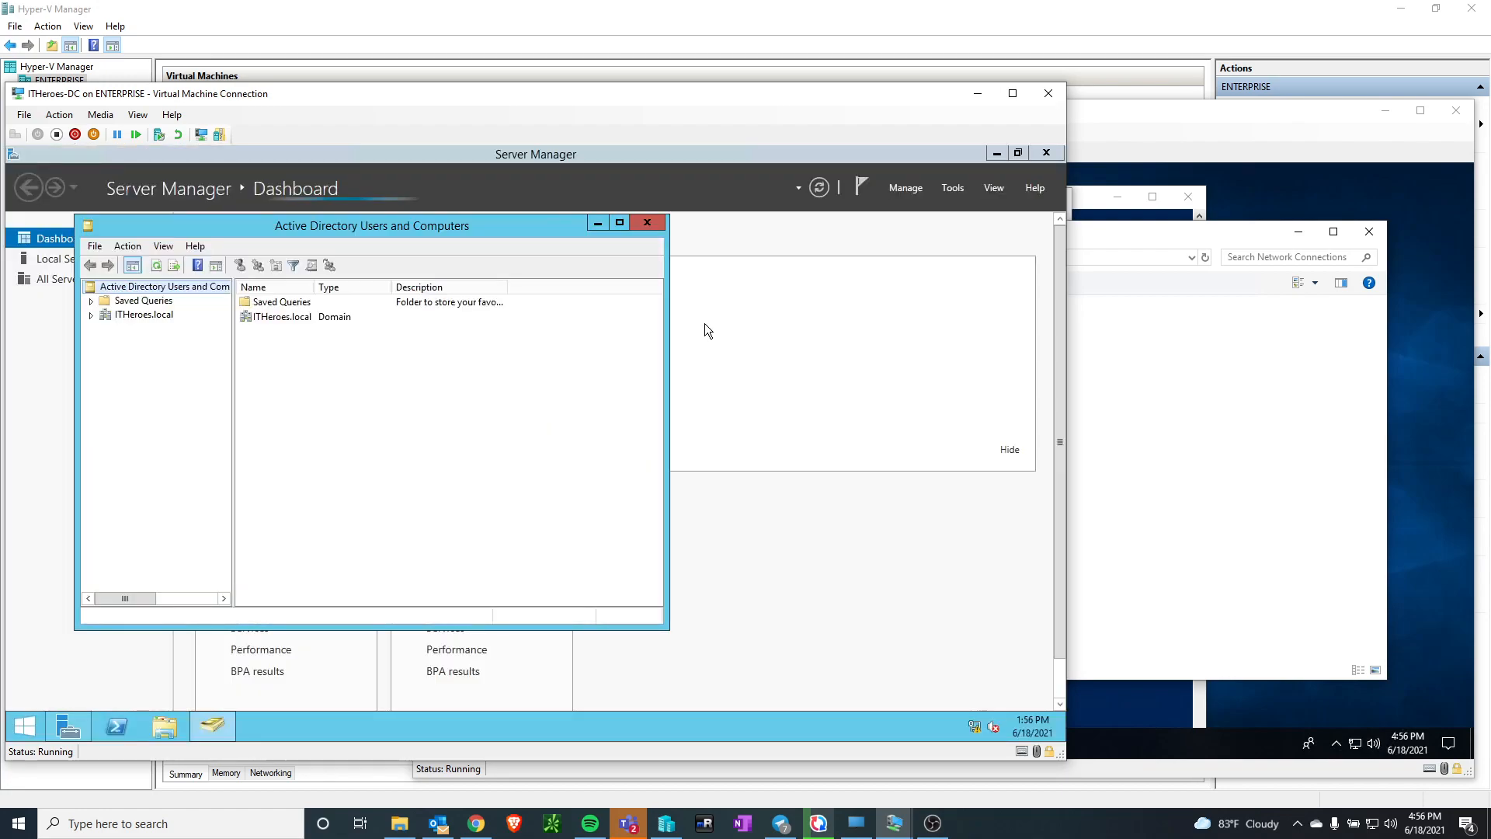
{"action": "left_click", "coordinate": [91, 314]}
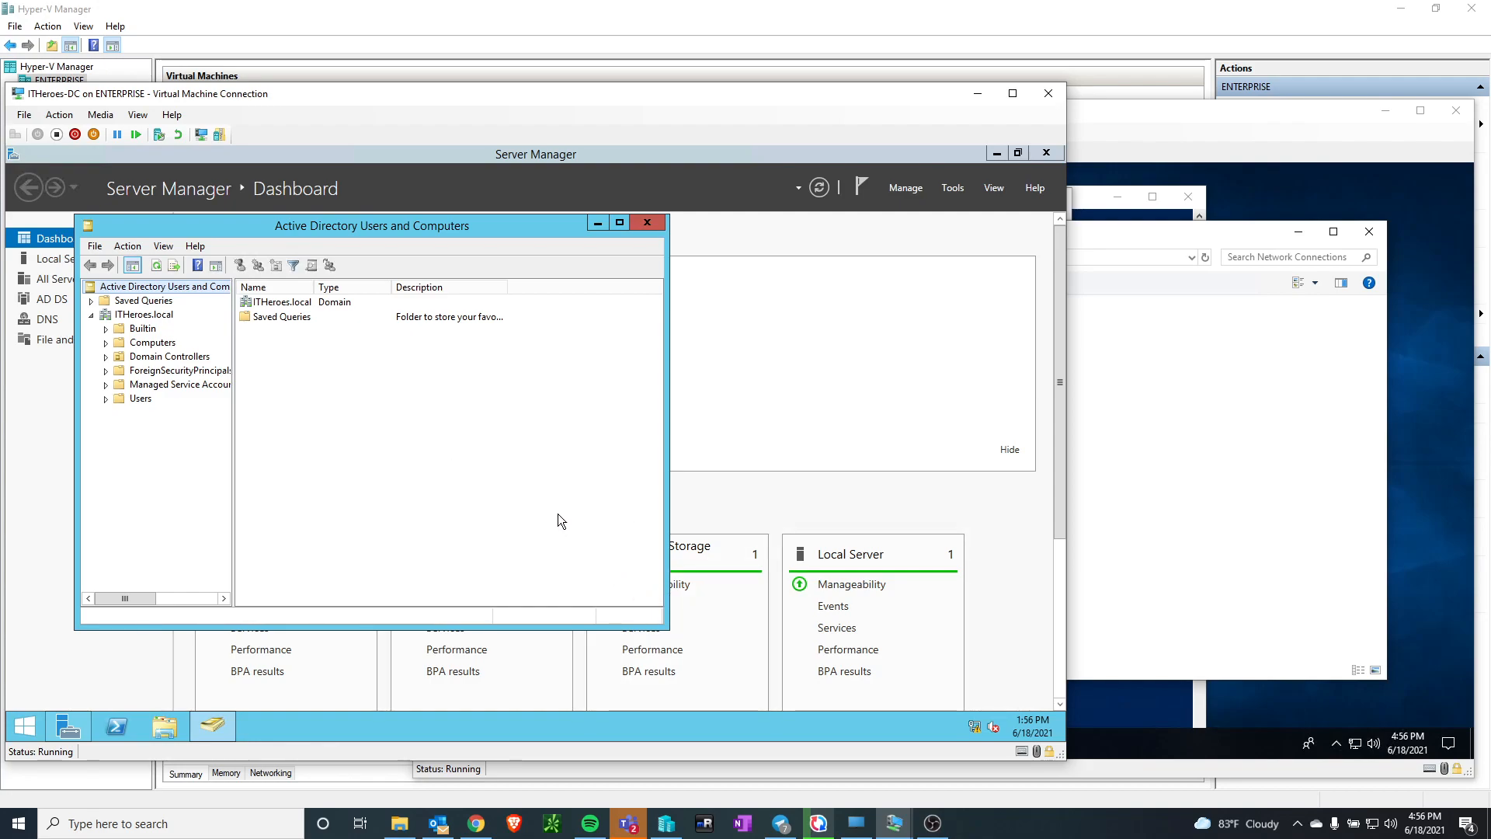
Open the Network and Sharing Center on ITHeroes-DC and bring up the Ethernet 2 connection status
{"action": "right_click", "coordinate": [972, 725]}
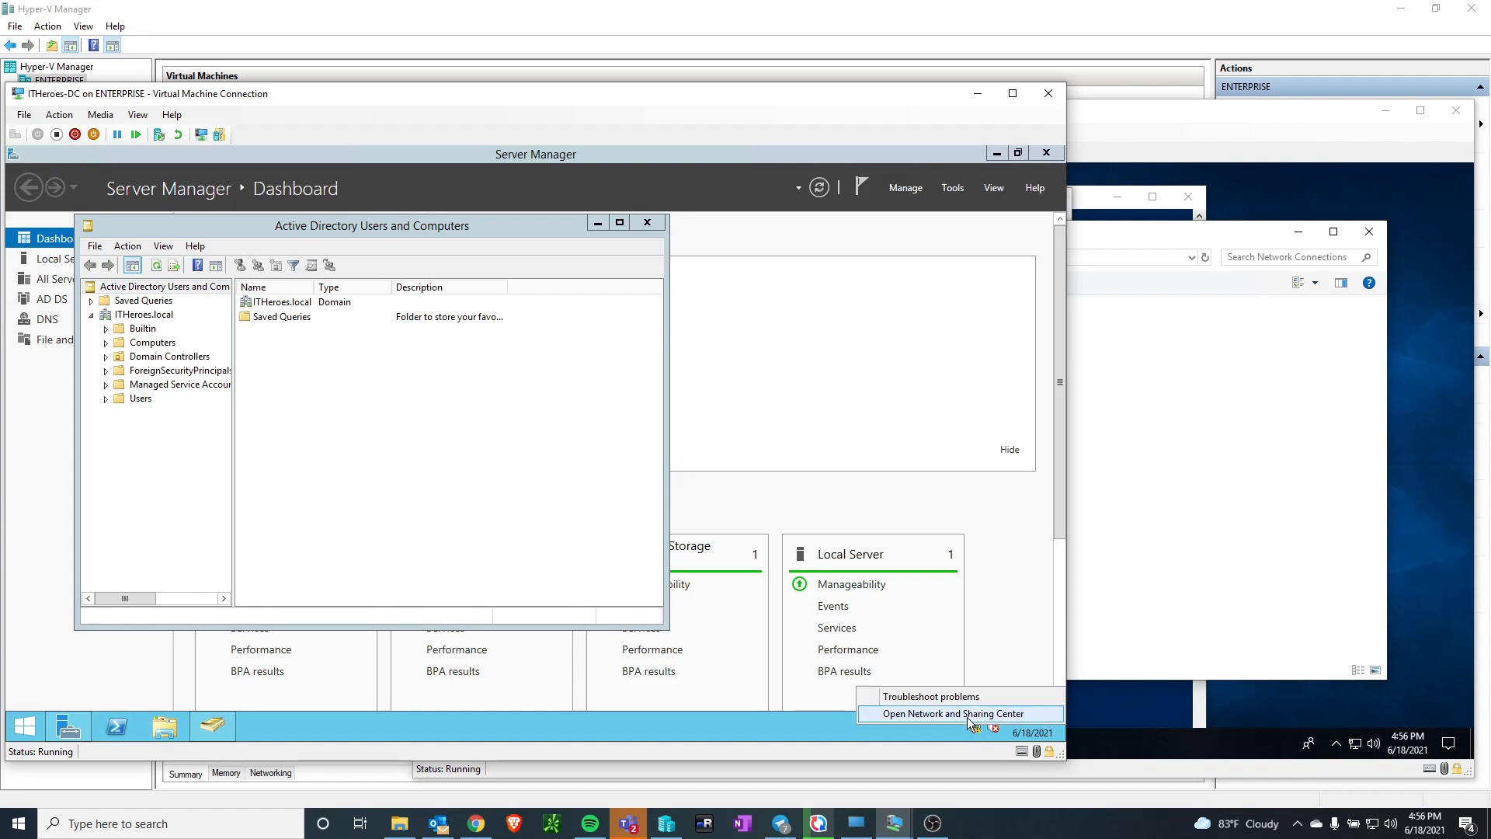
{"action": "left_click", "coordinate": [968, 718]}
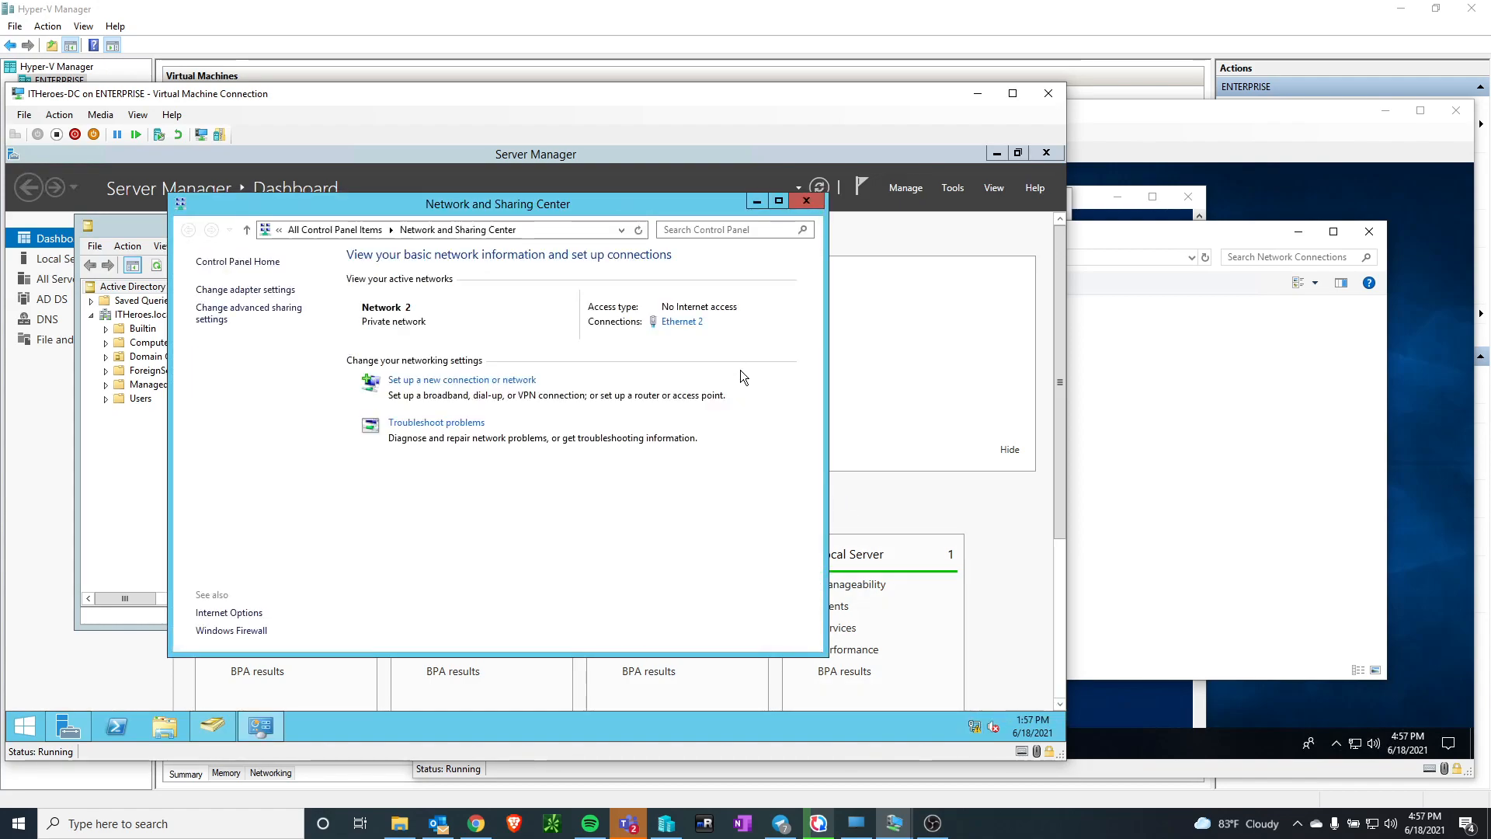
{"action": "mouse_move", "coordinate": [976, 723]}
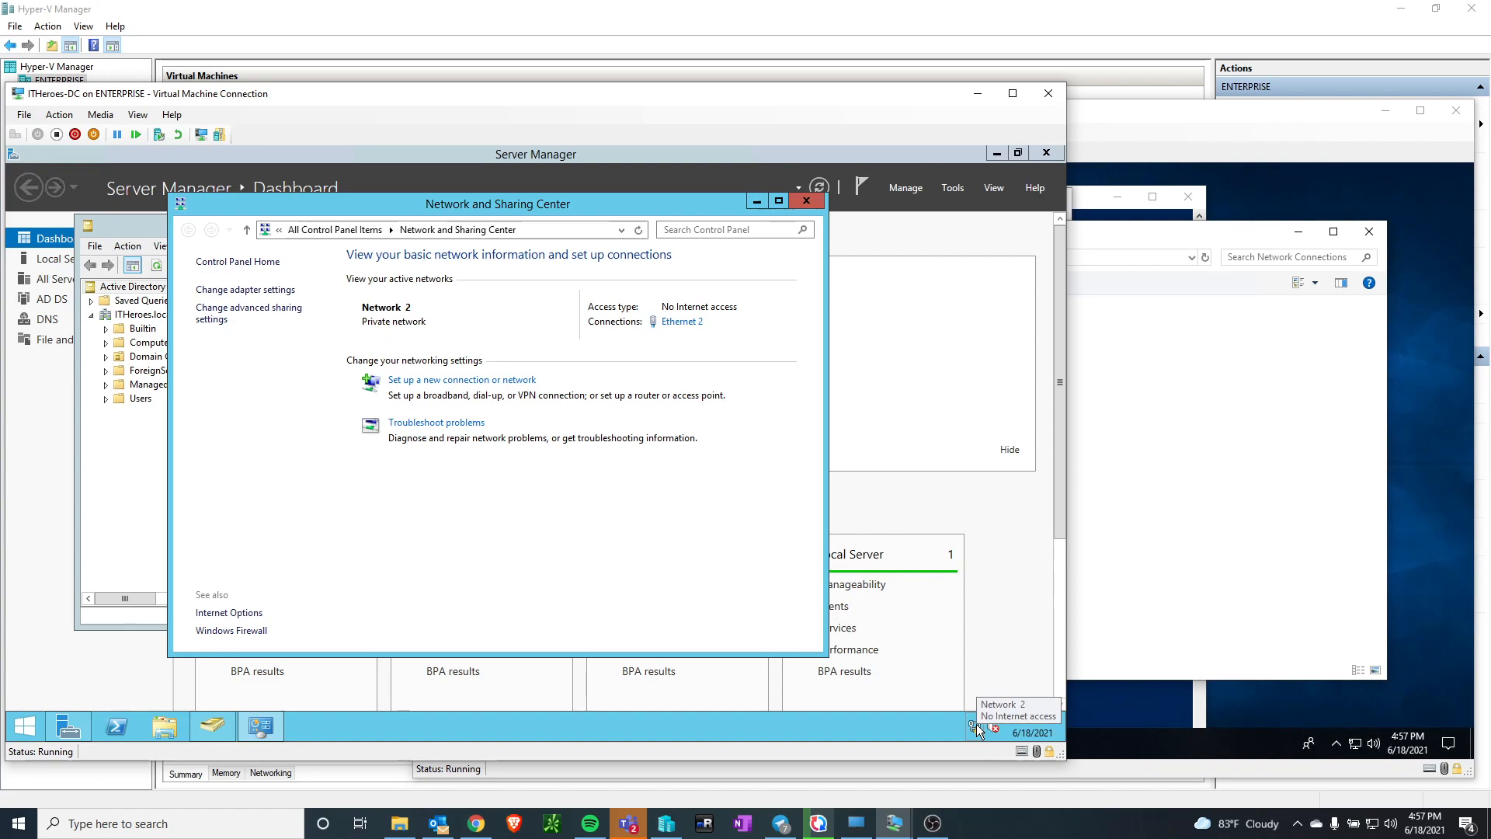
{"action": "left_click", "coordinate": [690, 322]}
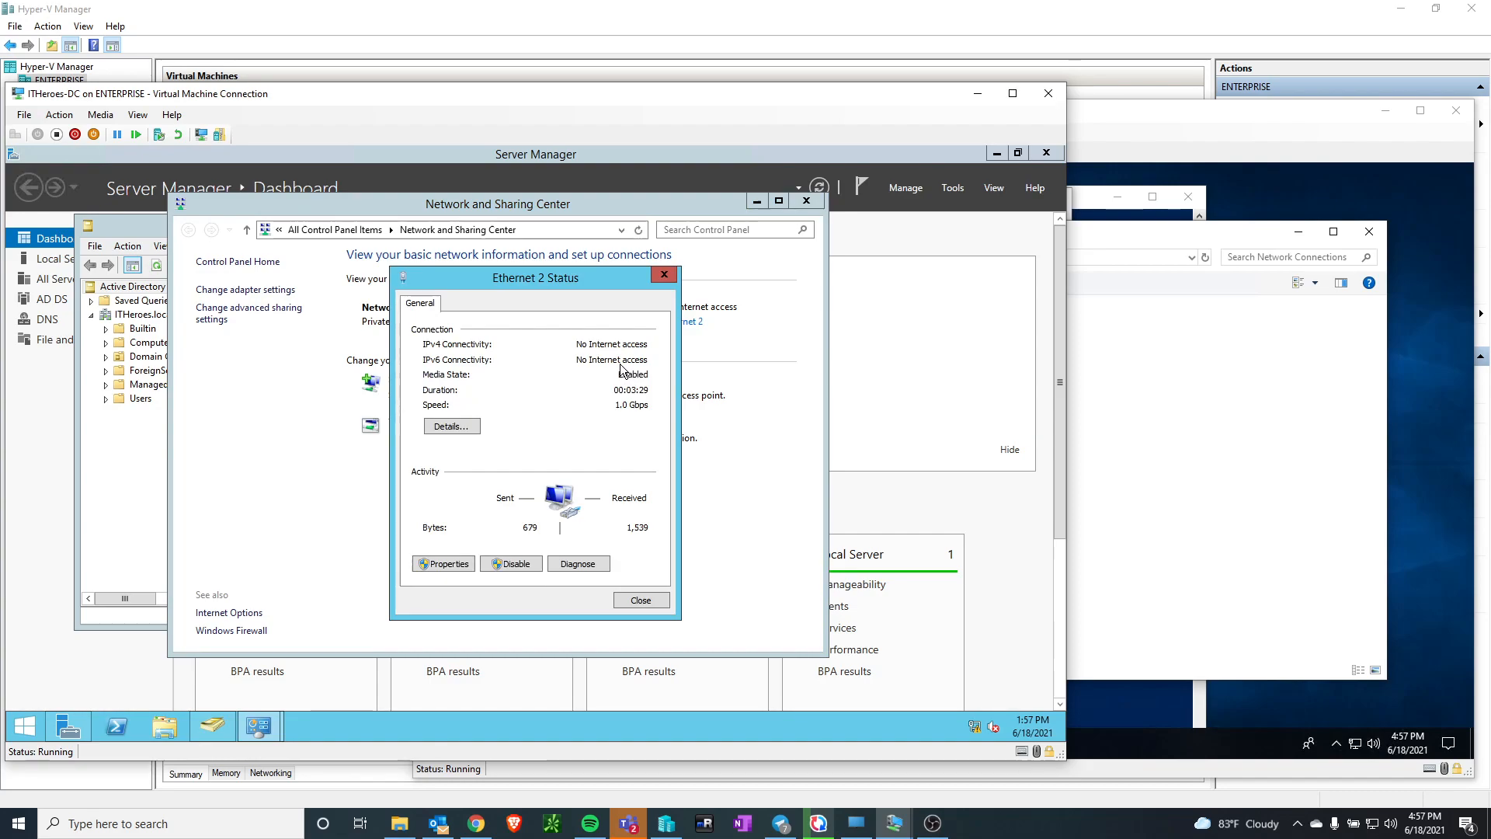
Try switching Ethernet 2's IPv4 properties to a manually specified IP address, and cancel out of its properties
{"action": "left_click", "coordinate": [447, 564]}
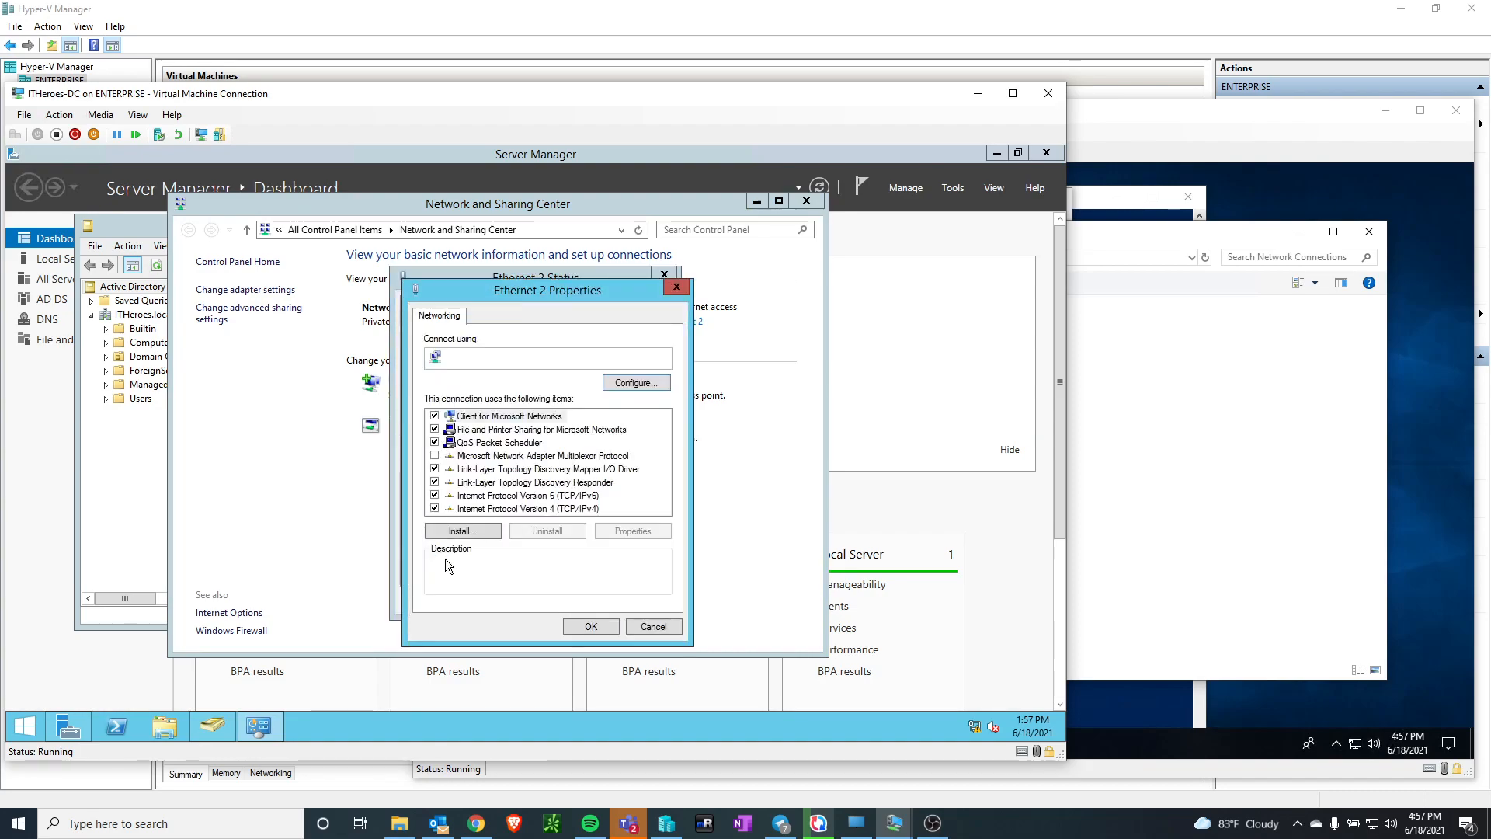
{"action": "left_click", "coordinate": [583, 508]}
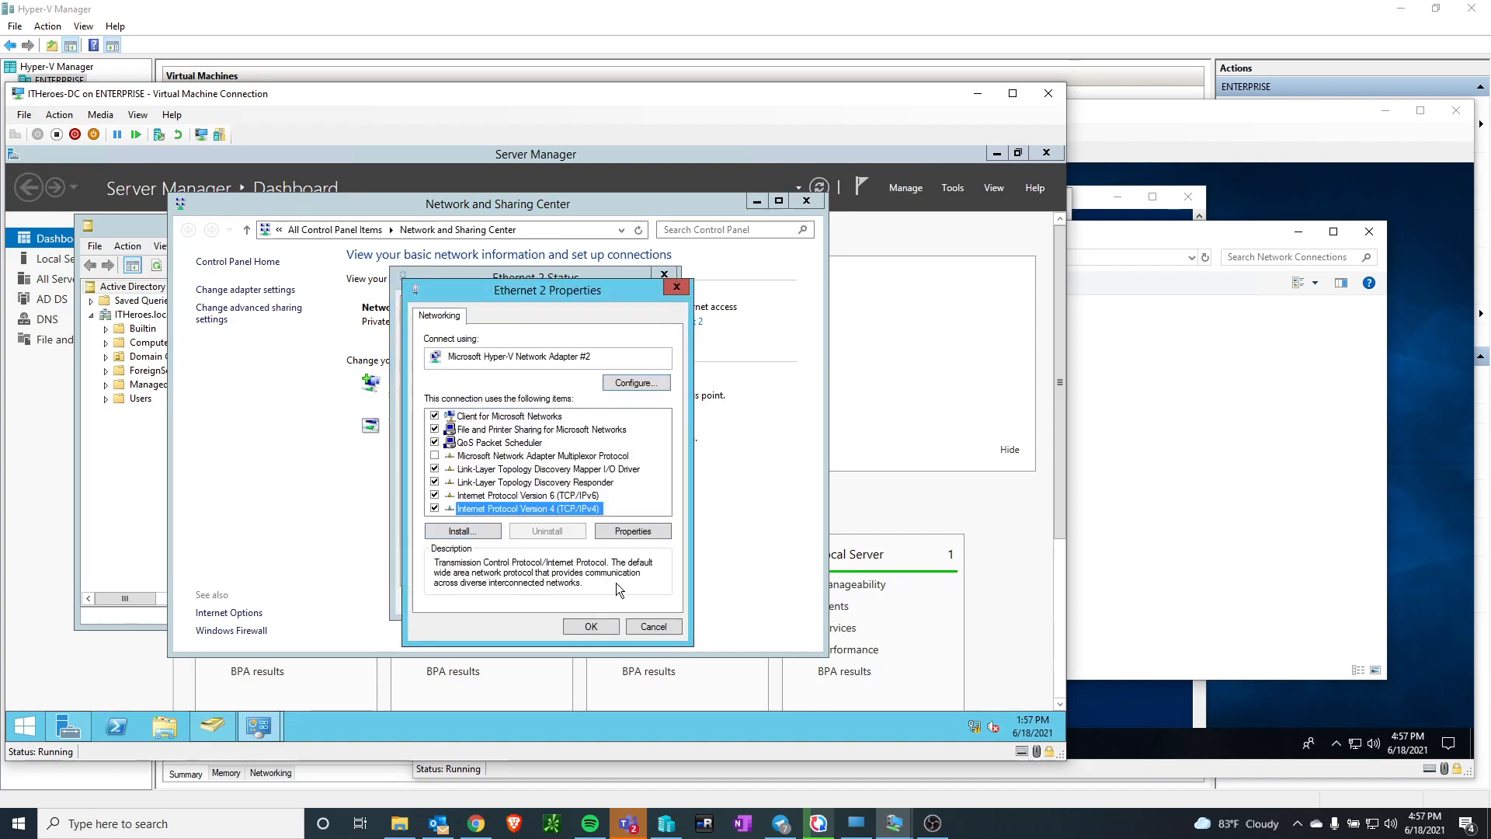
{"action": "left_click", "coordinate": [650, 533]}
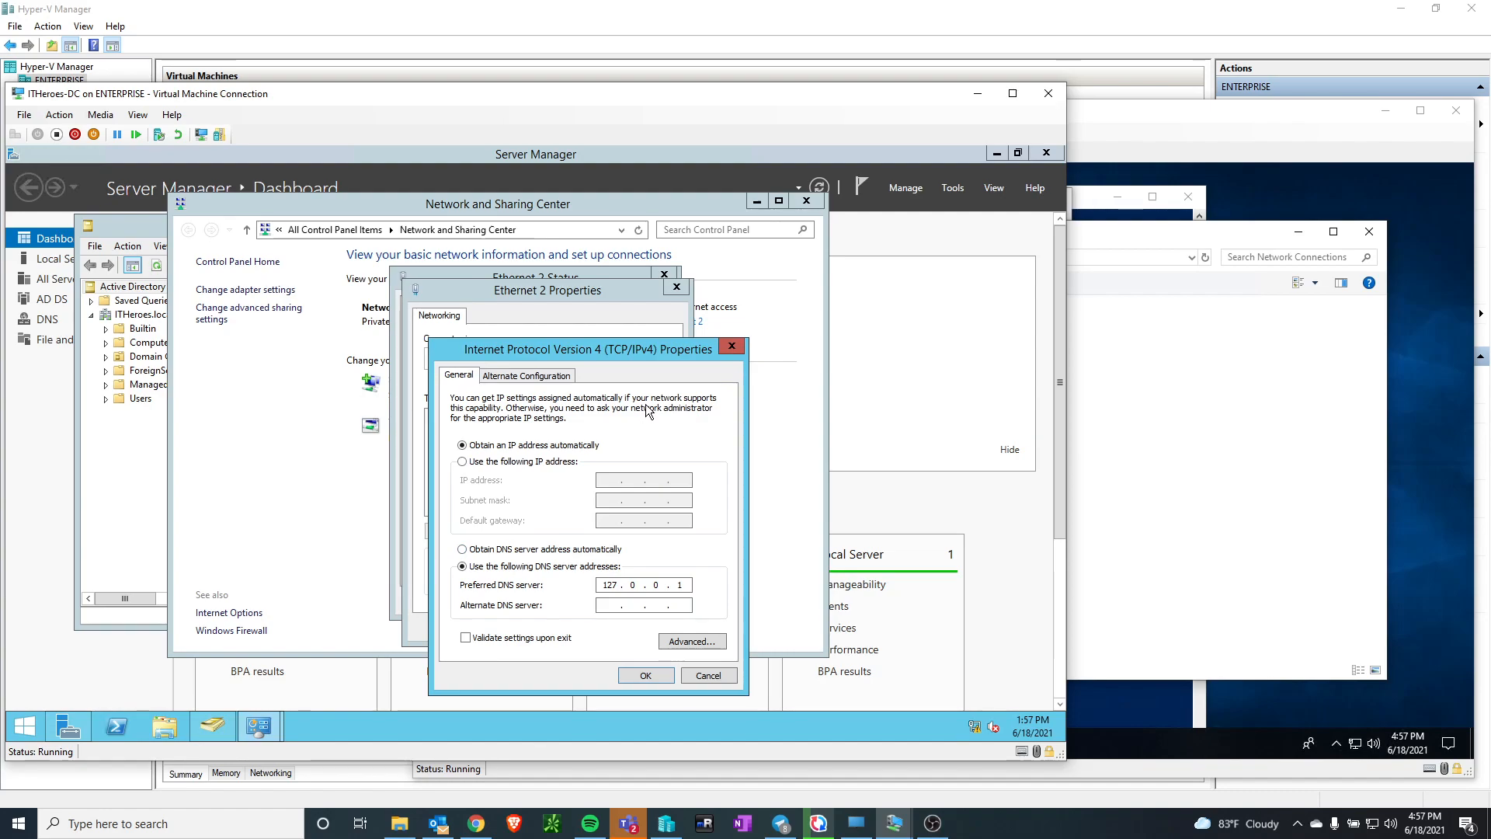
{"action": "left_click", "coordinate": [477, 464]}
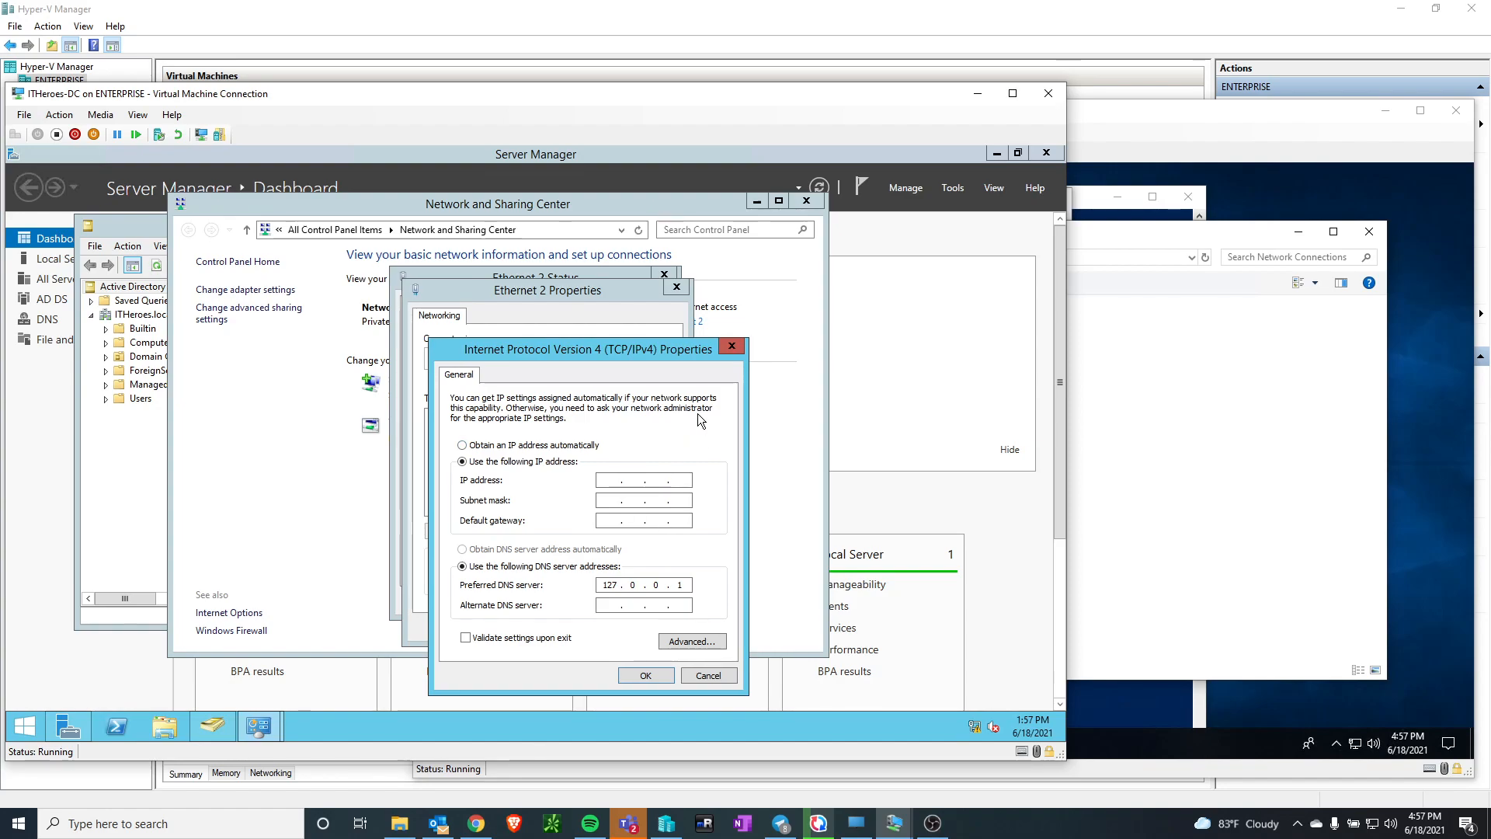
{"action": "left_click", "coordinate": [717, 679]}
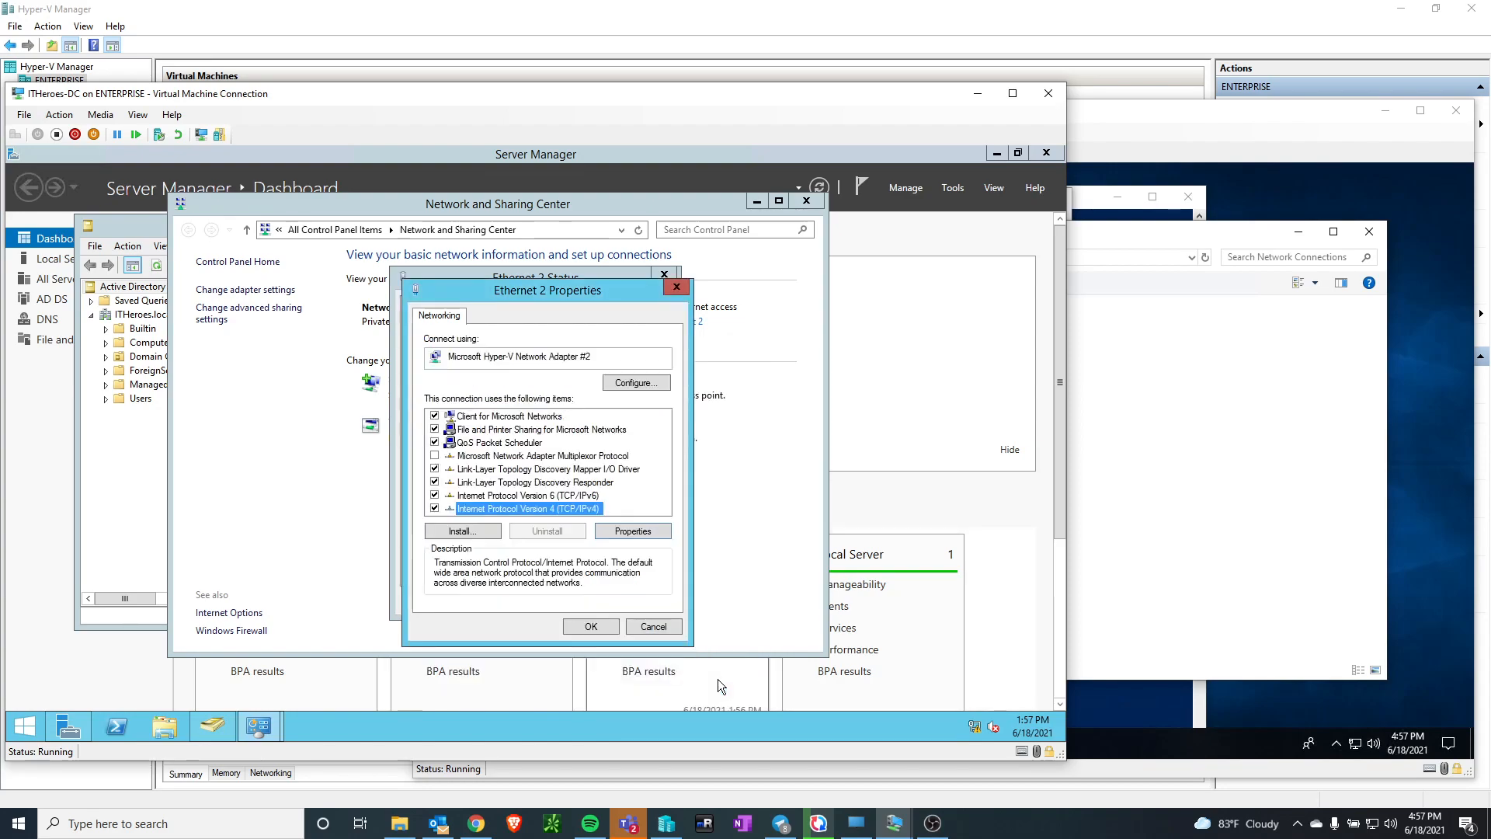
{"action": "left_click", "coordinate": [676, 290]}
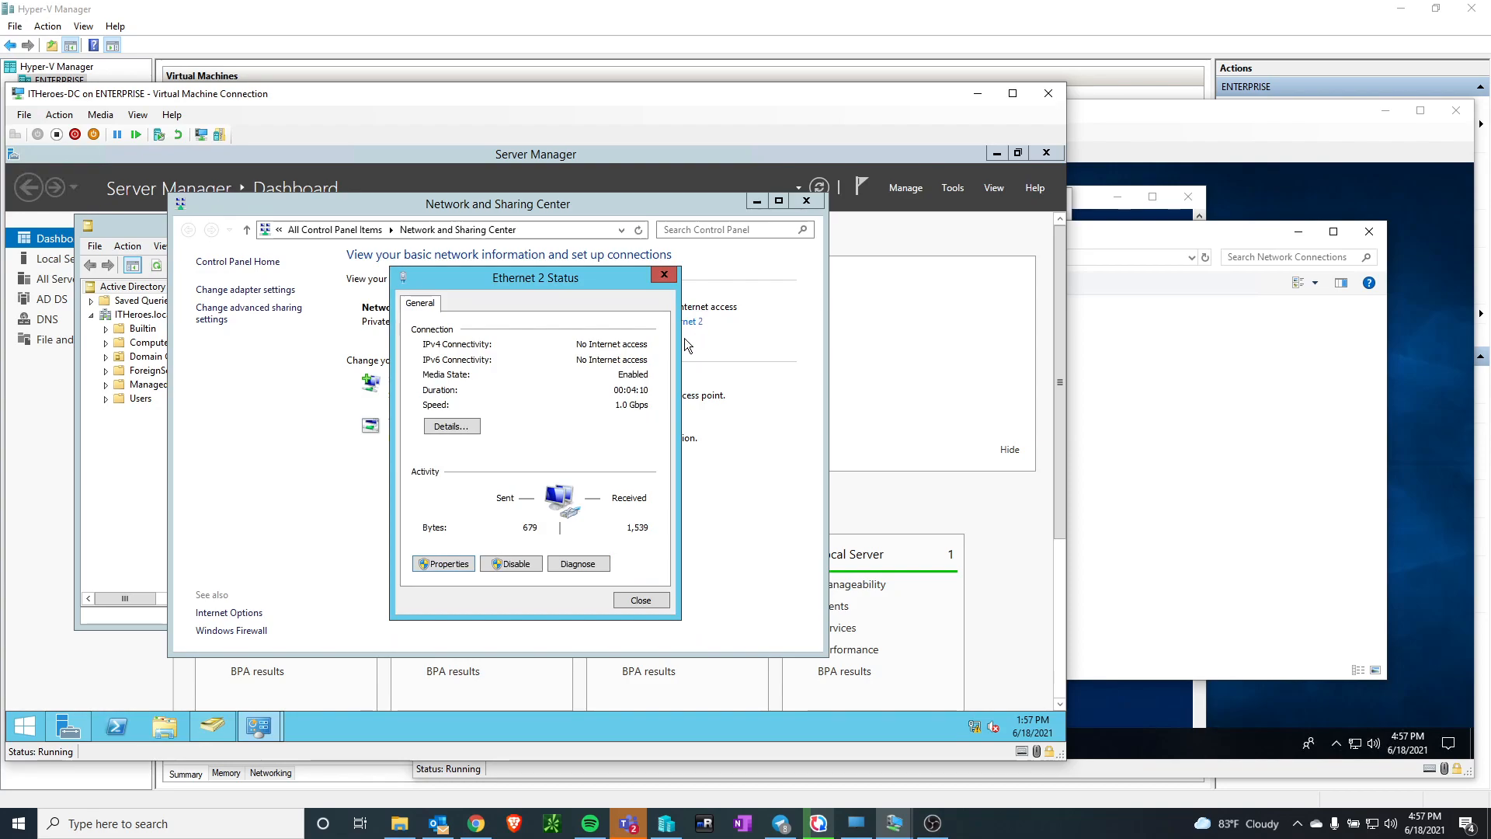
Open the Ethernet 2 connection details and select the domain controller's IPv4 address entry
{"action": "left_click", "coordinate": [449, 432]}
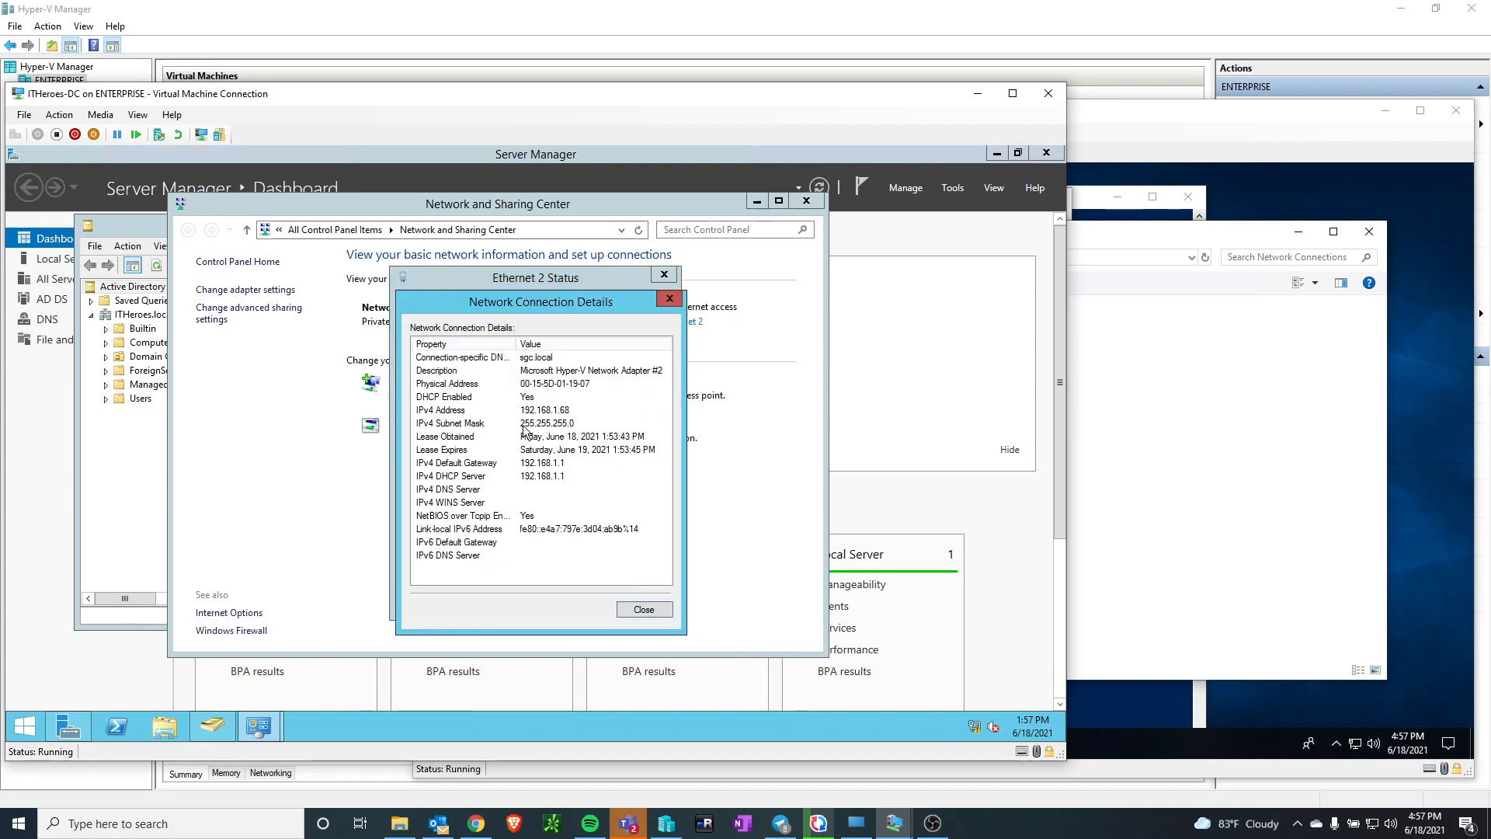
{"action": "left_click", "coordinate": [556, 411]}
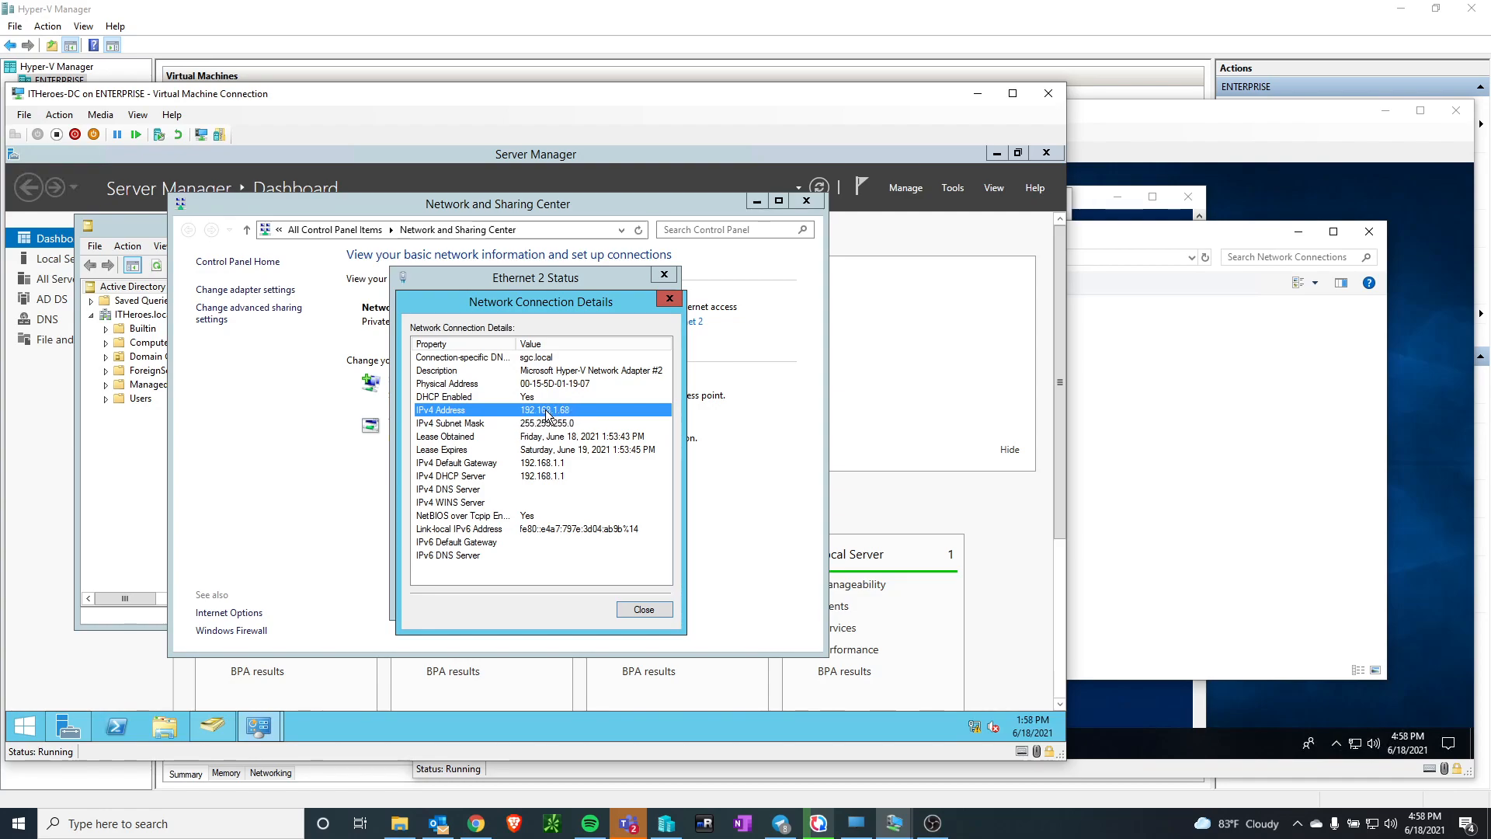
On ITHeroes-Win10, set the Ethernet adapter's preferred IPv4 DNS server to 192.168.1.68, keeping the domain controller's connection details in view
{"action": "left_click", "coordinate": [1241, 120]}
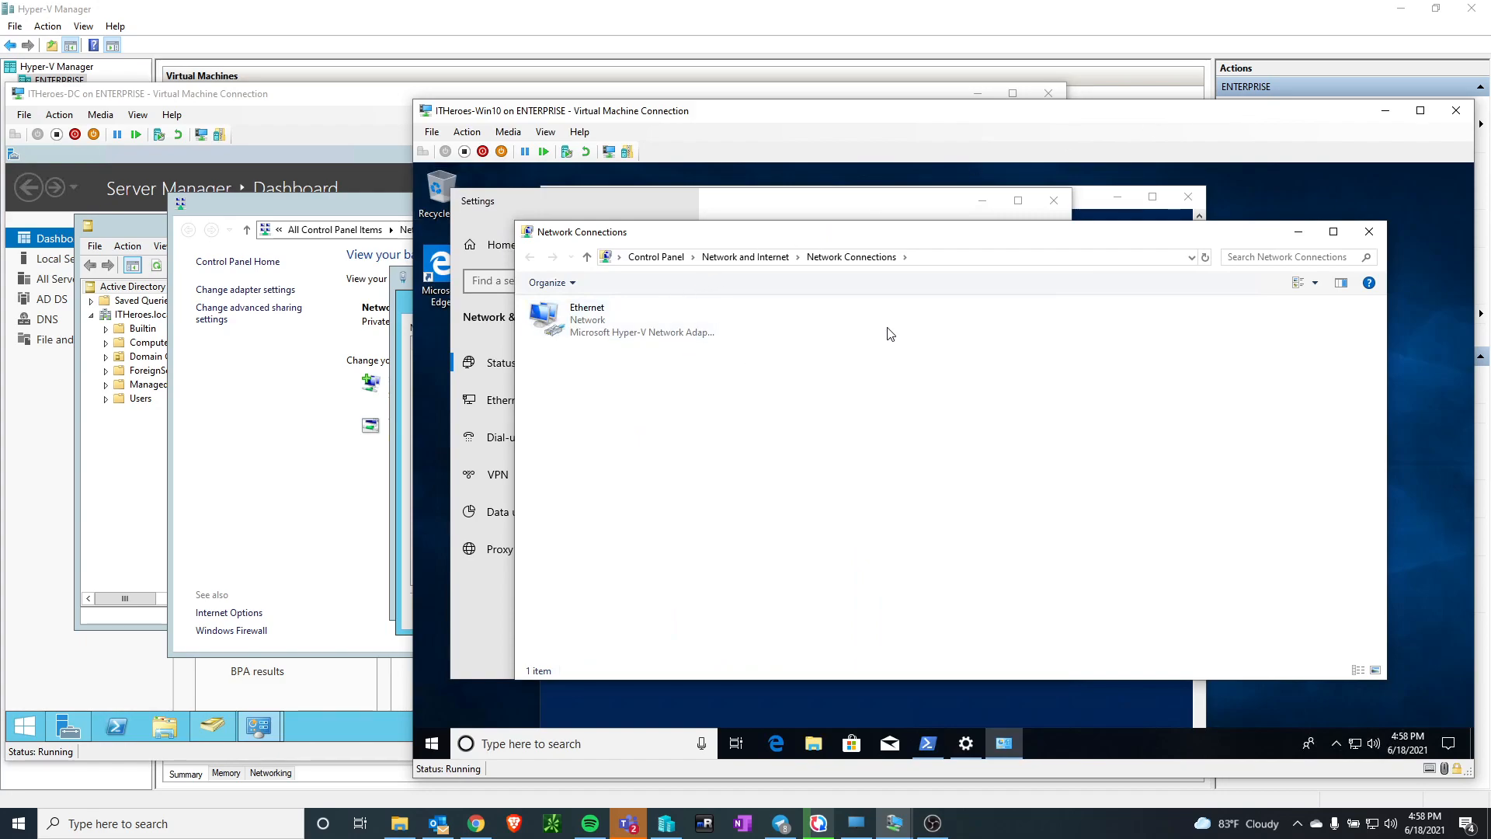
{"action": "right_click", "coordinate": [585, 326]}
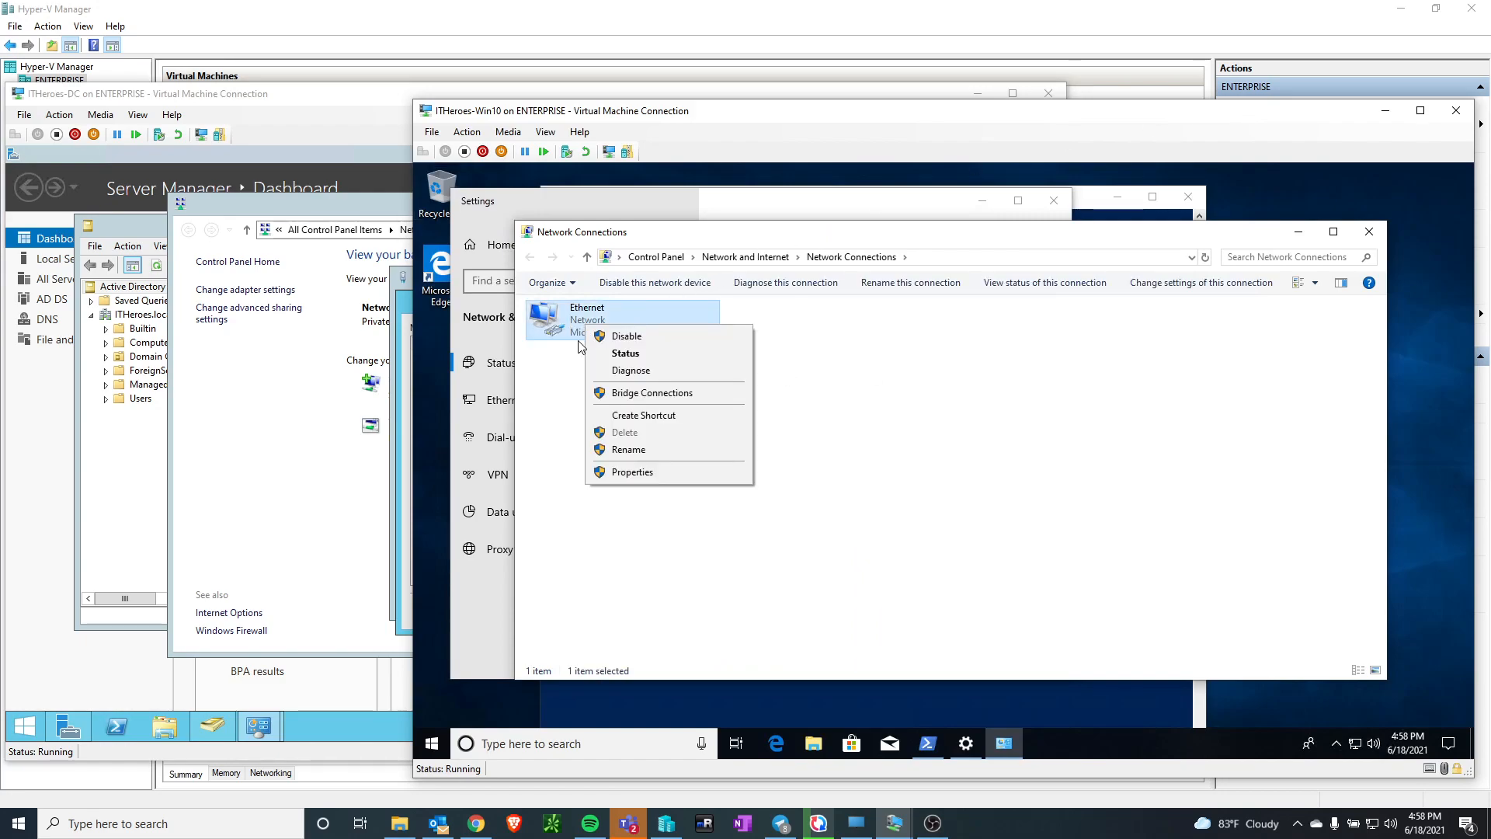
{"action": "left_click", "coordinate": [642, 475]}
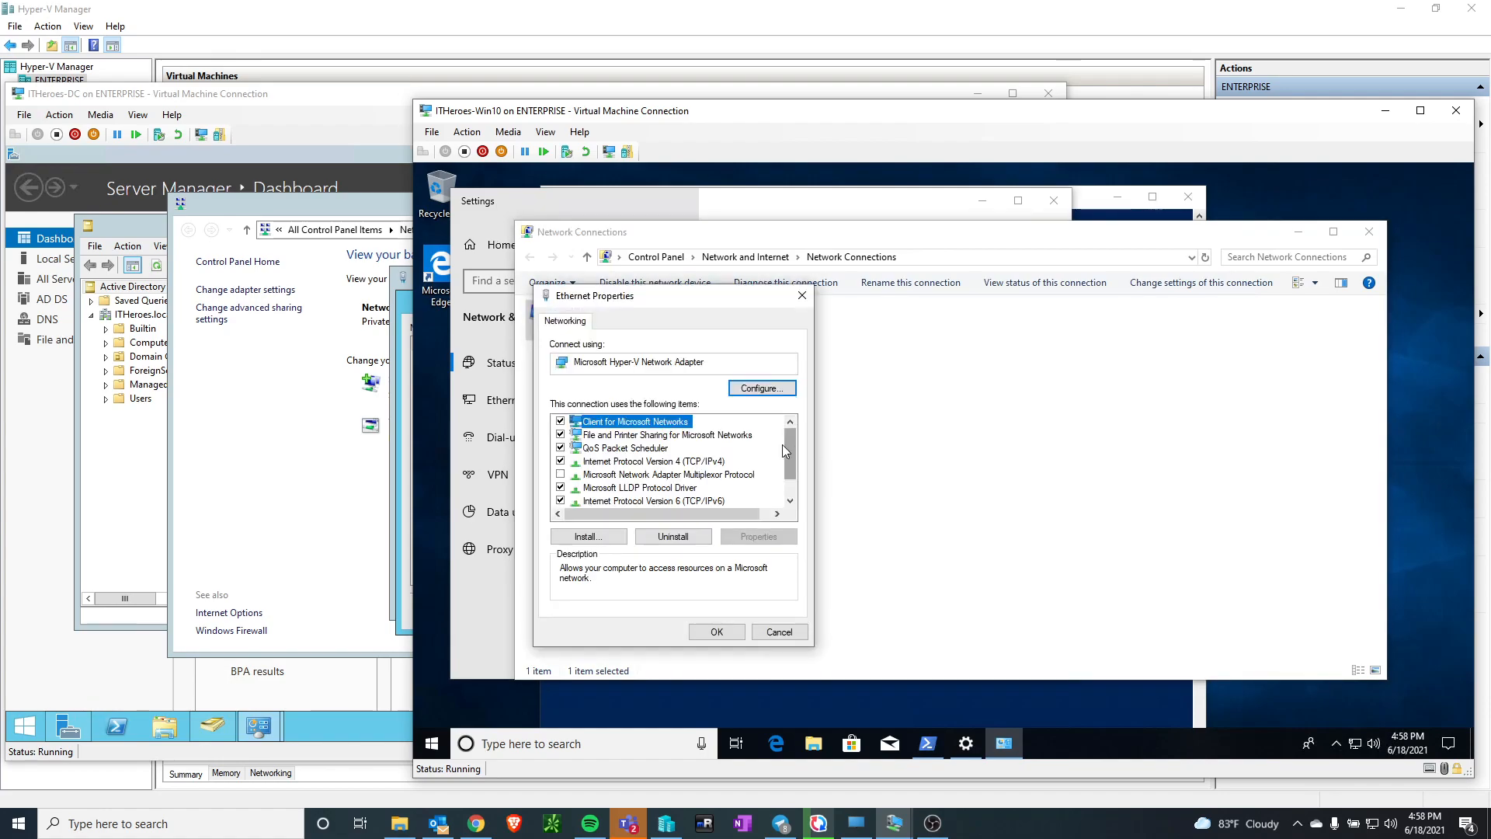
{"action": "left_click", "coordinate": [682, 461]}
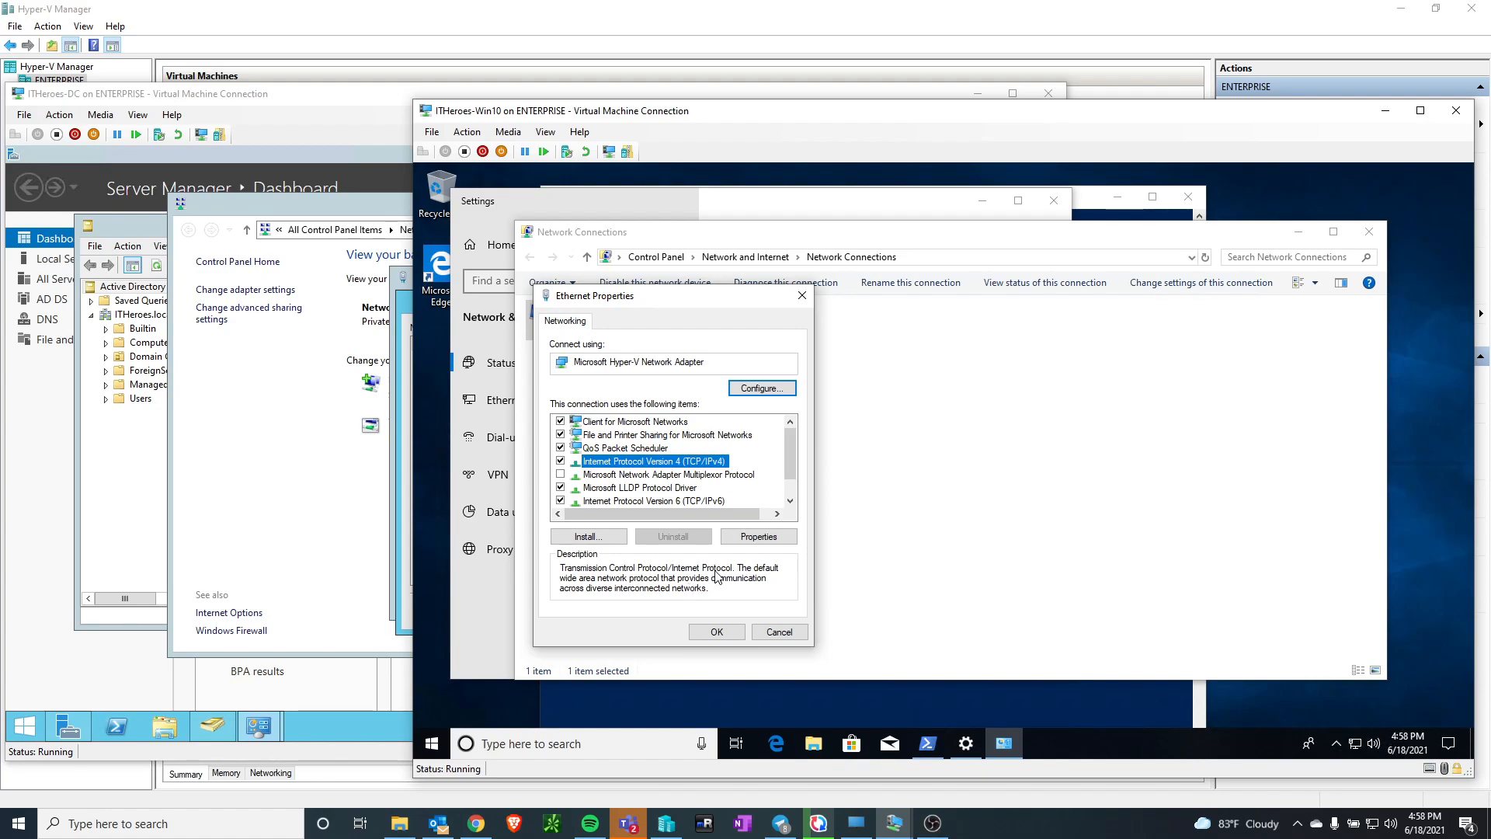
{"action": "left_click", "coordinate": [761, 539]}
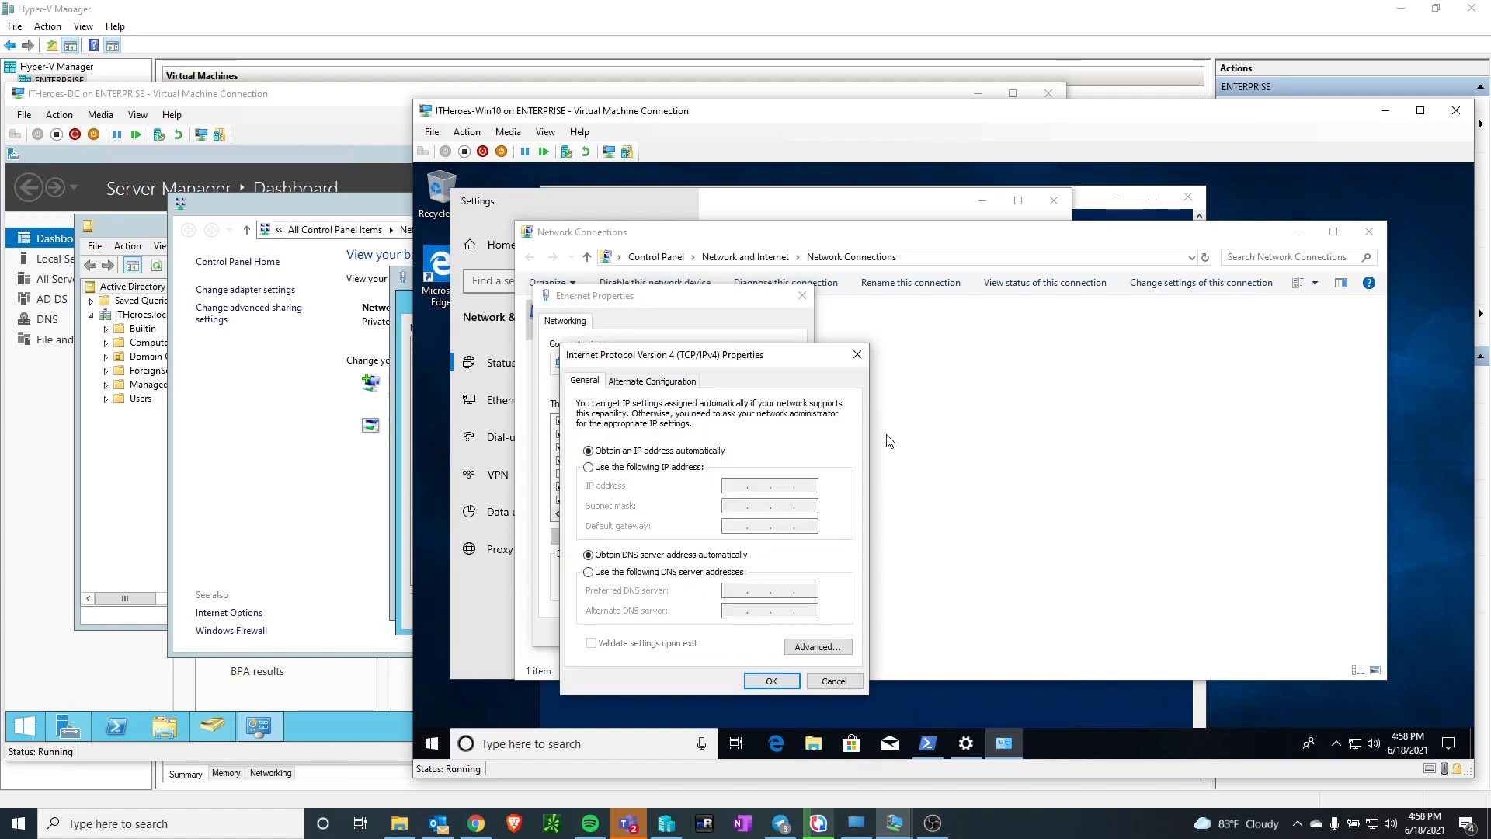
{"action": "left_click", "coordinate": [626, 575]}
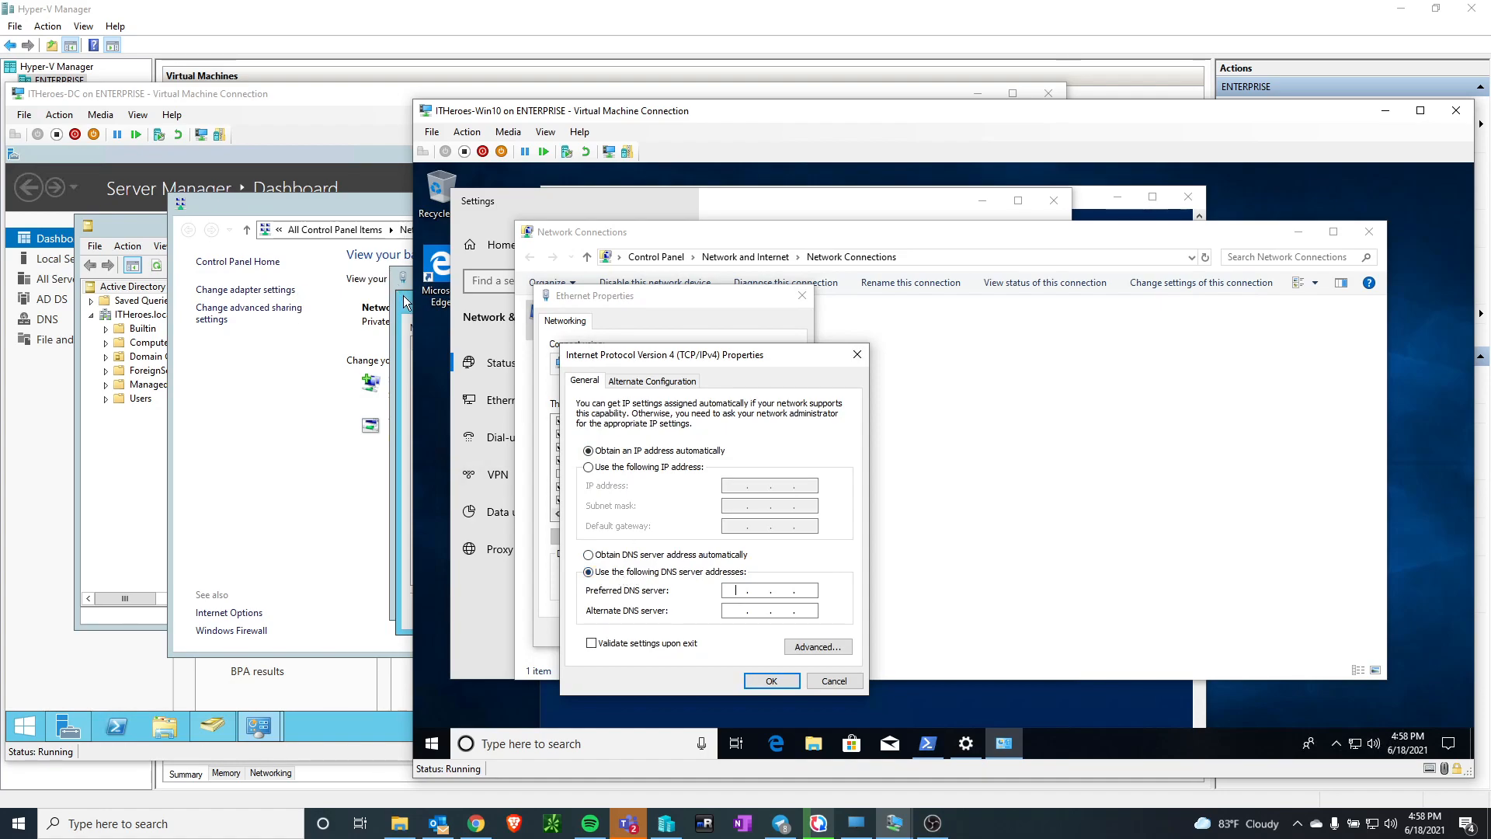
{"action": "left_click", "coordinate": [368, 303]}
{"action": "left_click_drag", "start_coordinate": [503, 309], "coordinate": [183, 295]}
{"action": "left_click", "coordinate": [1153, 113]}
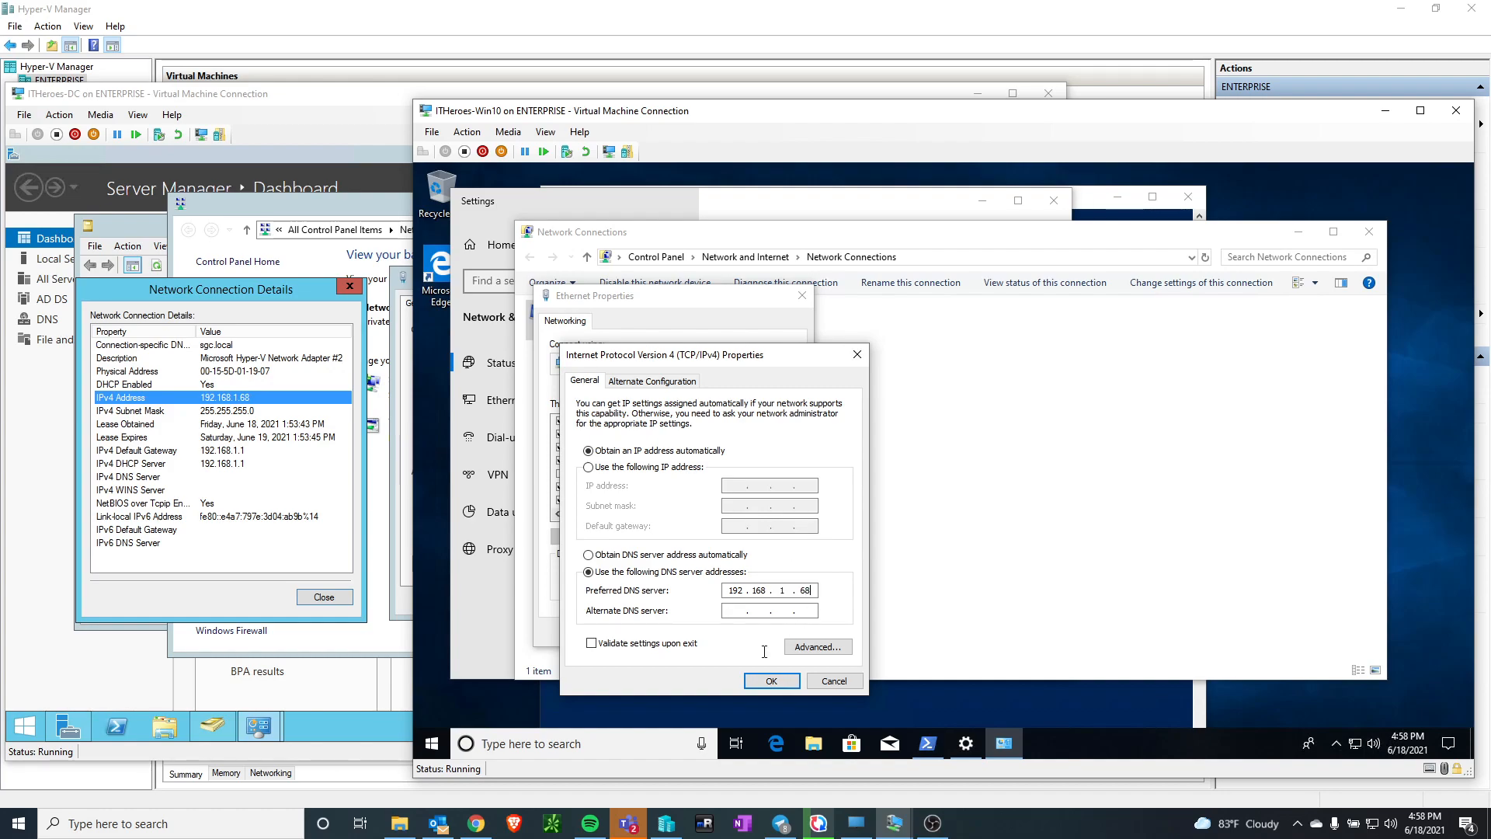
Enter an alternate DNS server address and save the Ethernet adapter's IPv4 settings
{"action": "left_click", "coordinate": [739, 612]}
{"action": "type", "text": "8 . . ."}
{"action": "key", "text": "Tab"}
{"action": "left_click", "coordinate": [759, 609]}
{"action": "type", "text": "8.8.8"}
{"action": "left_click", "coordinate": [768, 681]}
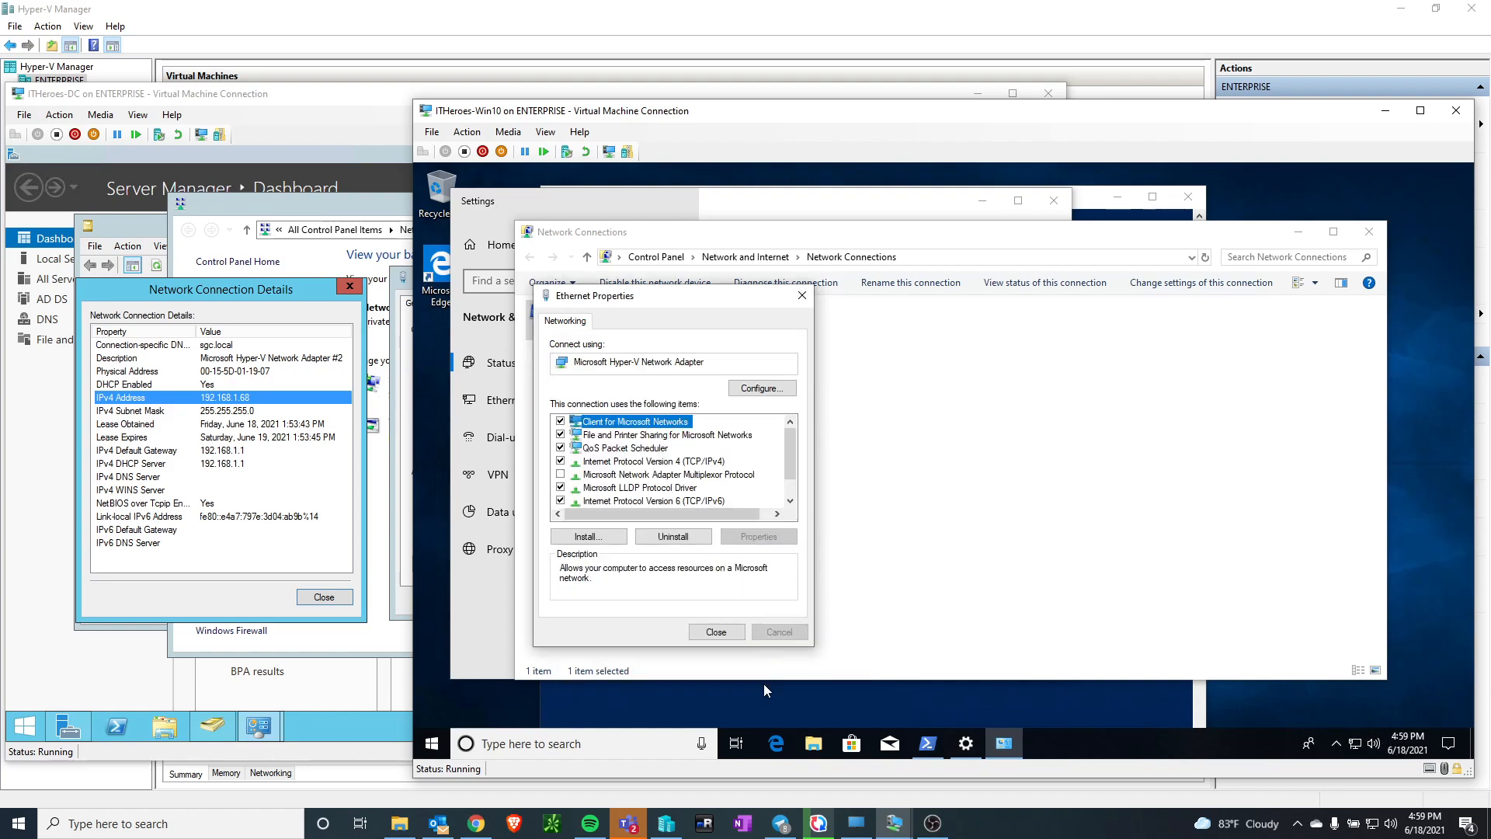
{"action": "left_click", "coordinate": [715, 632]}
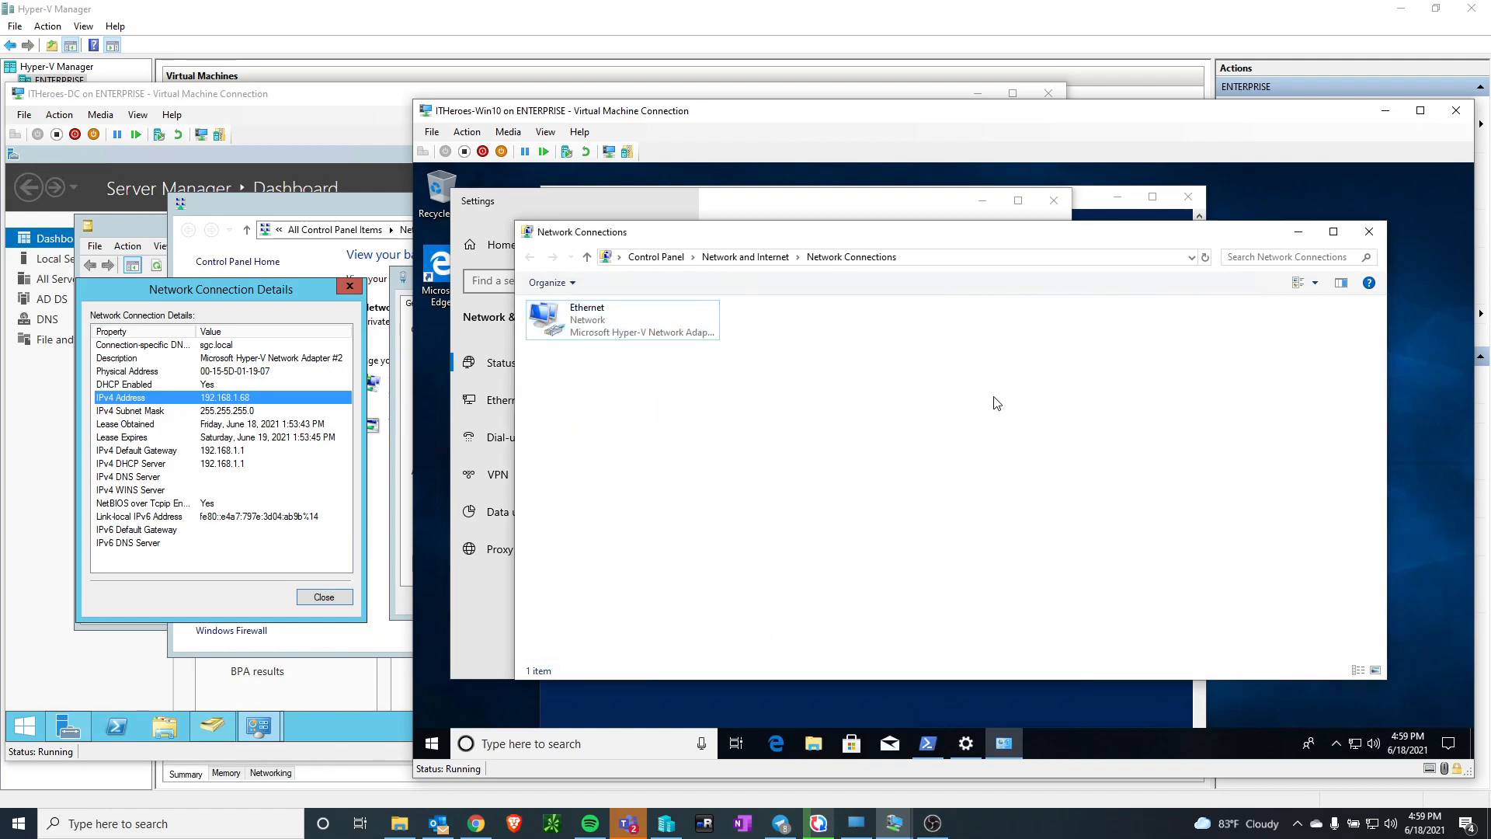
Close the network, Settings and PowerShell windows on ITHeroes-Win10 and open its System About page
{"action": "left_click", "coordinate": [1370, 231]}
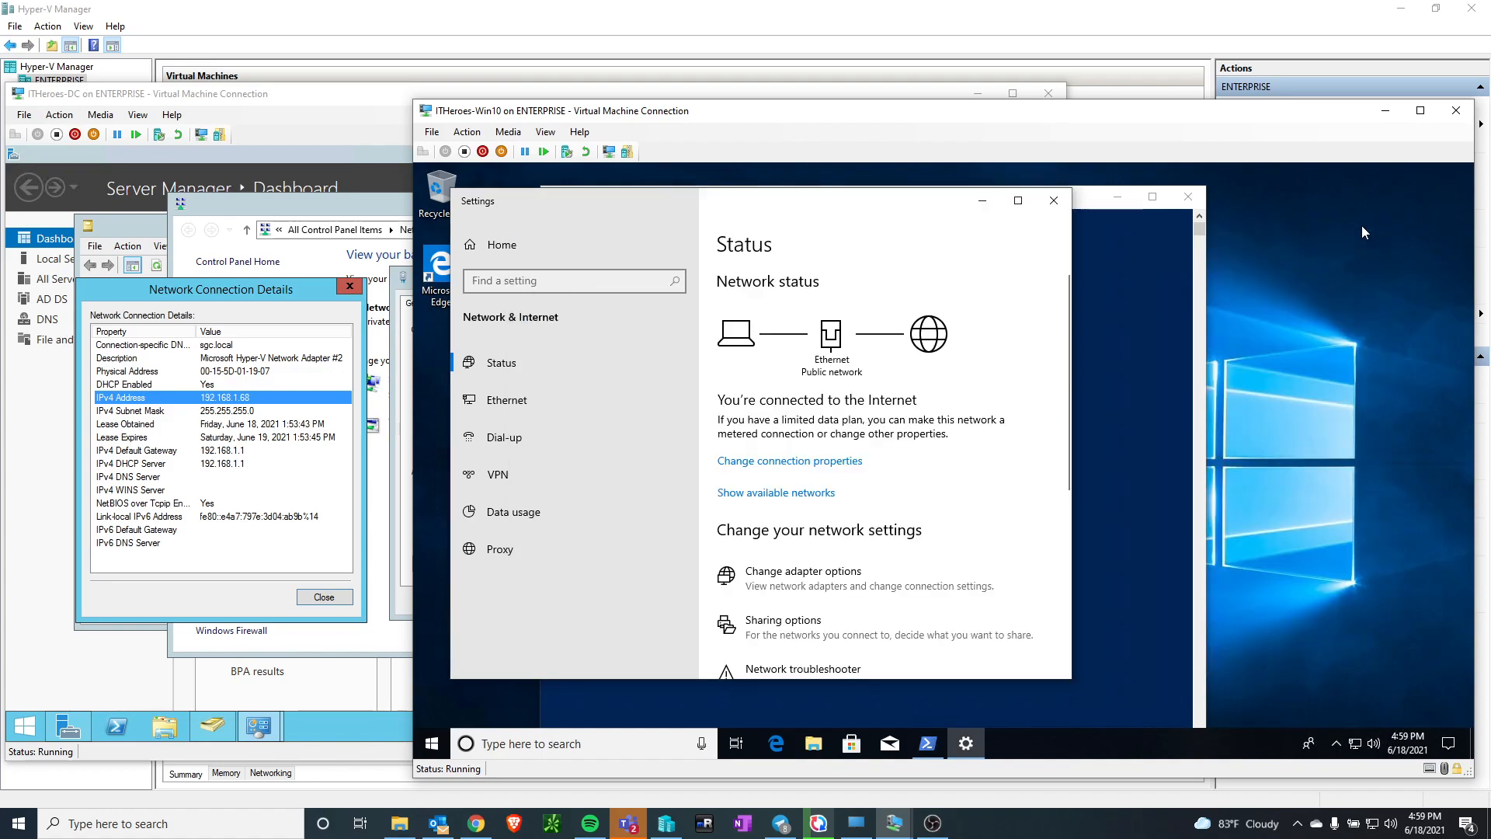
{"action": "left_click", "coordinate": [1054, 200]}
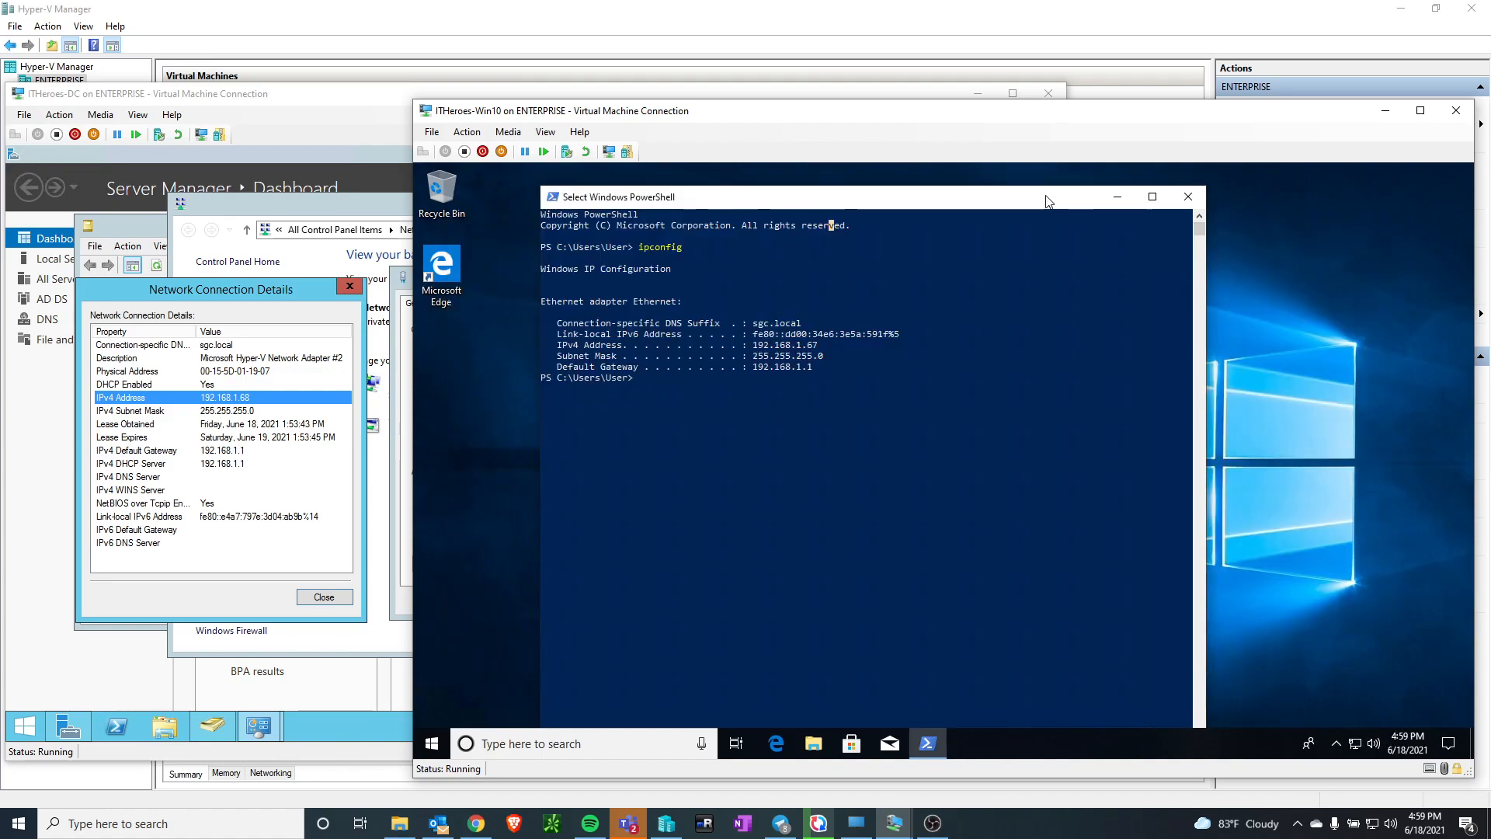
{"action": "left_click", "coordinate": [1189, 197]}
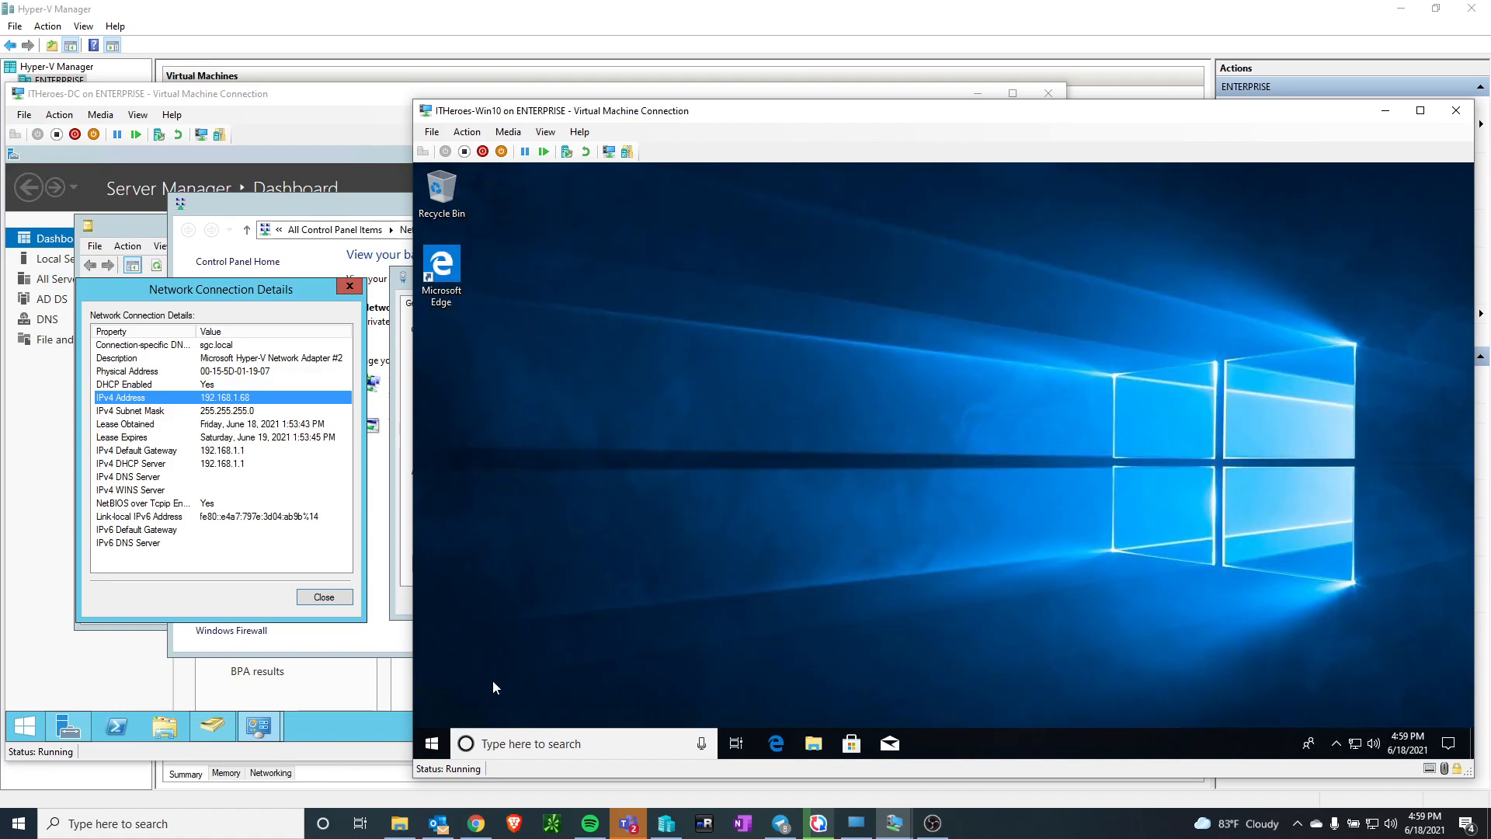
{"action": "right_click", "coordinate": [432, 743]}
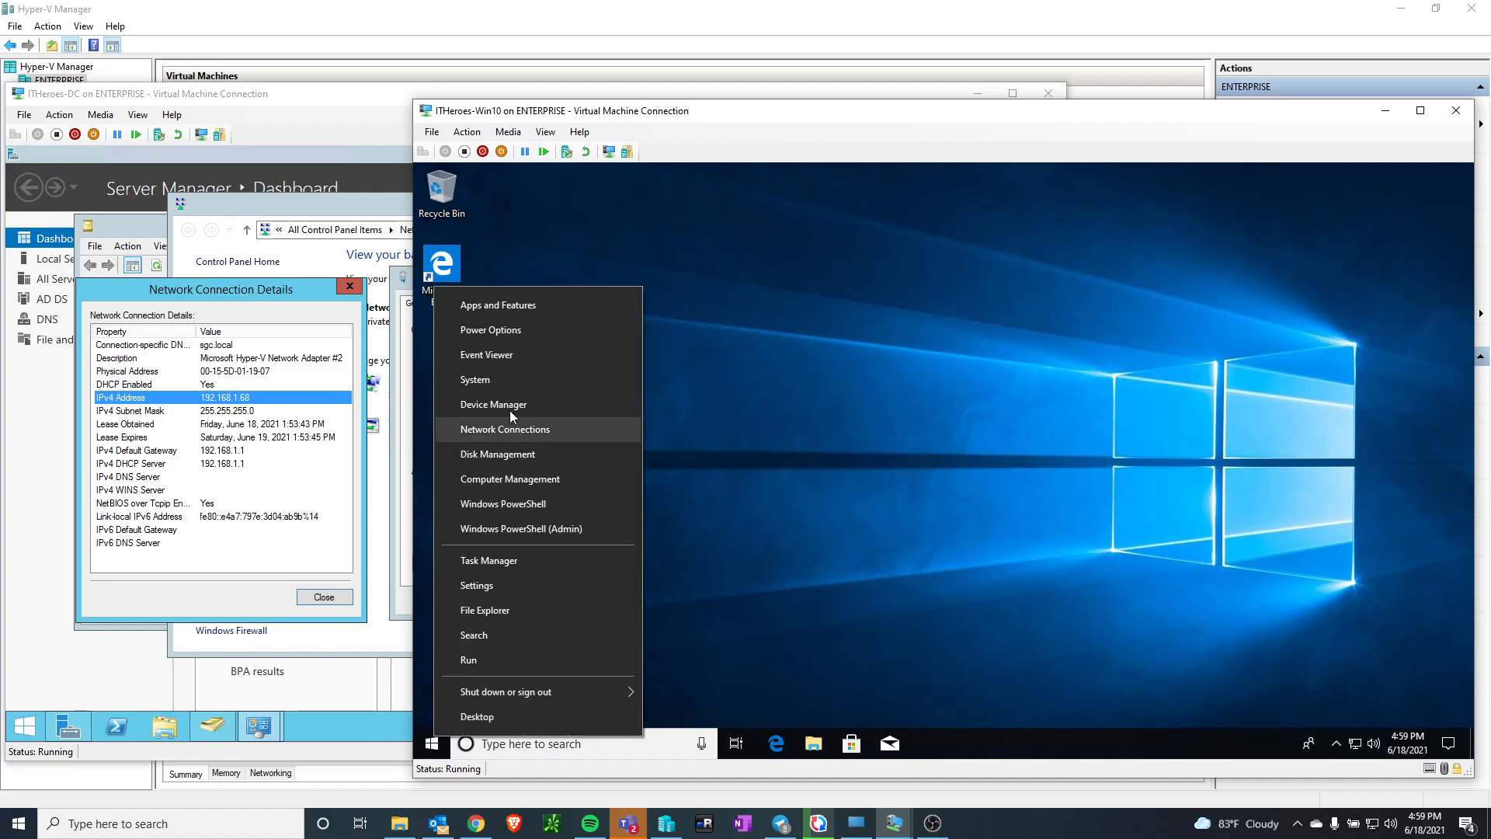
{"action": "left_click", "coordinate": [526, 378]}
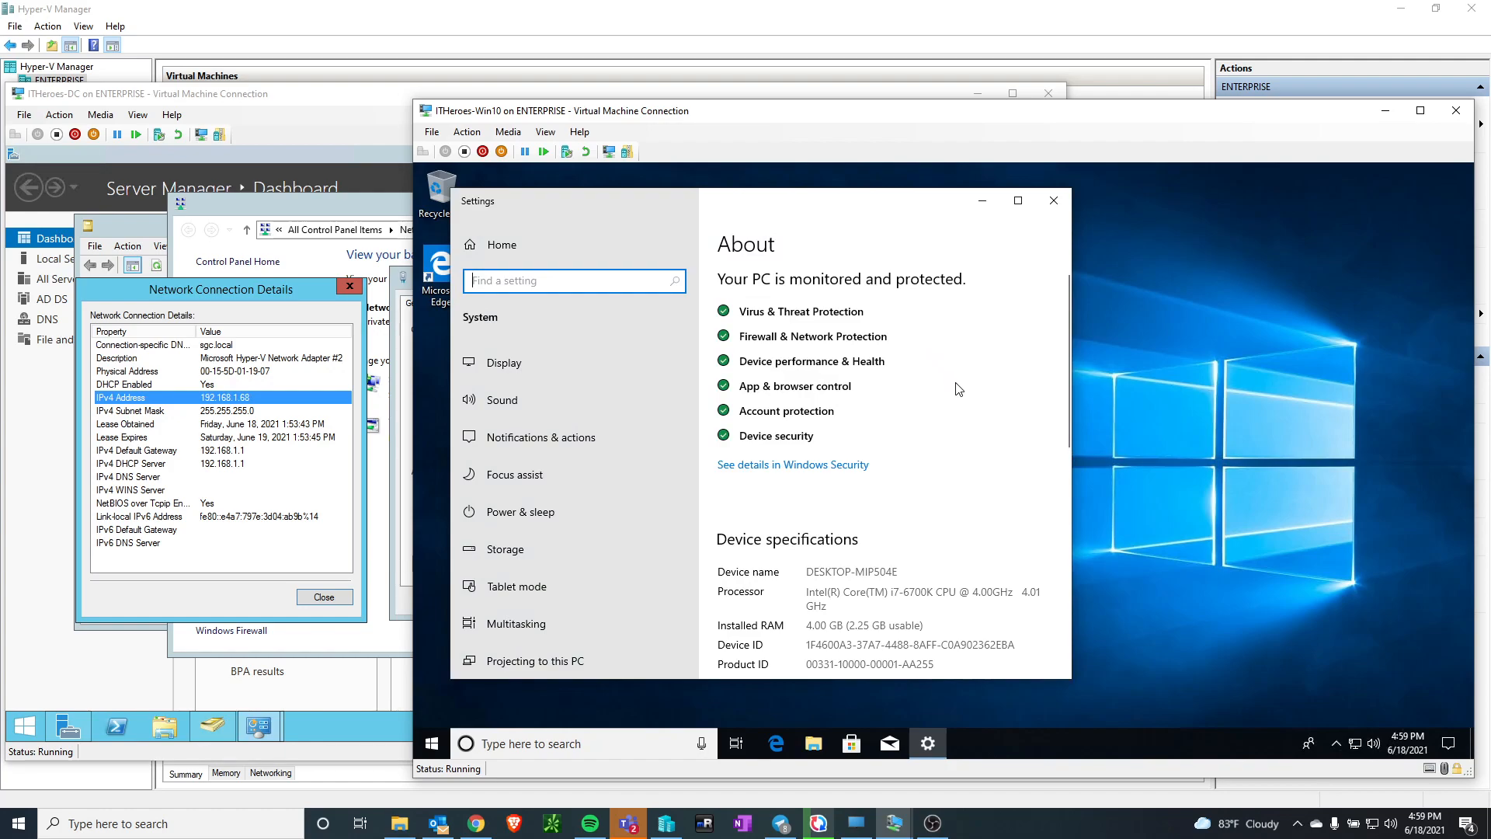
{"action": "right_click", "coordinate": [431, 743]}
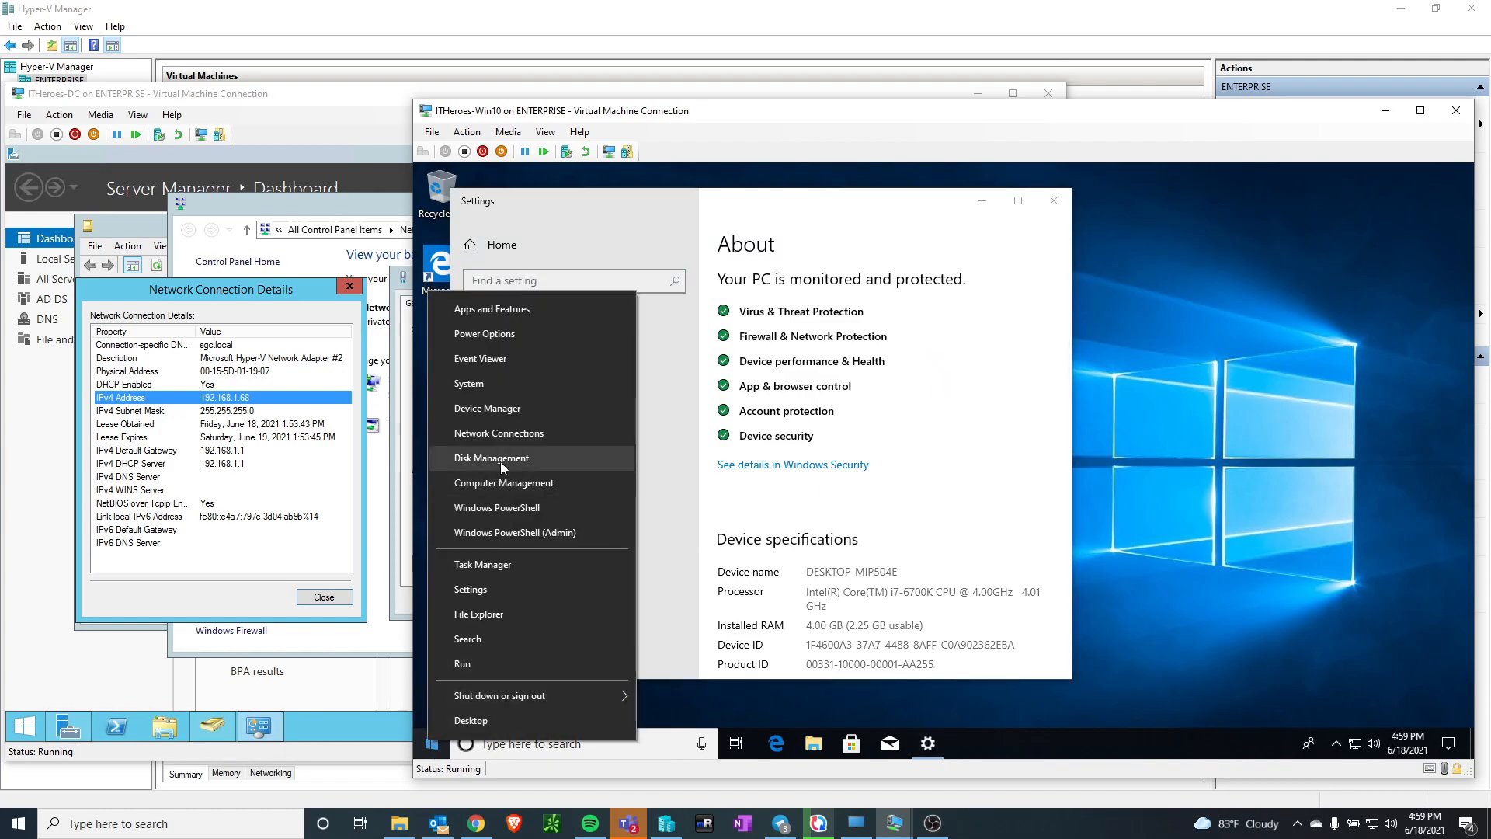
{"action": "left_click", "coordinate": [867, 218]}
{"action": "scroll", "coordinate": [645, 413], "scroll_direction": "down", "scroll_amount": 5}
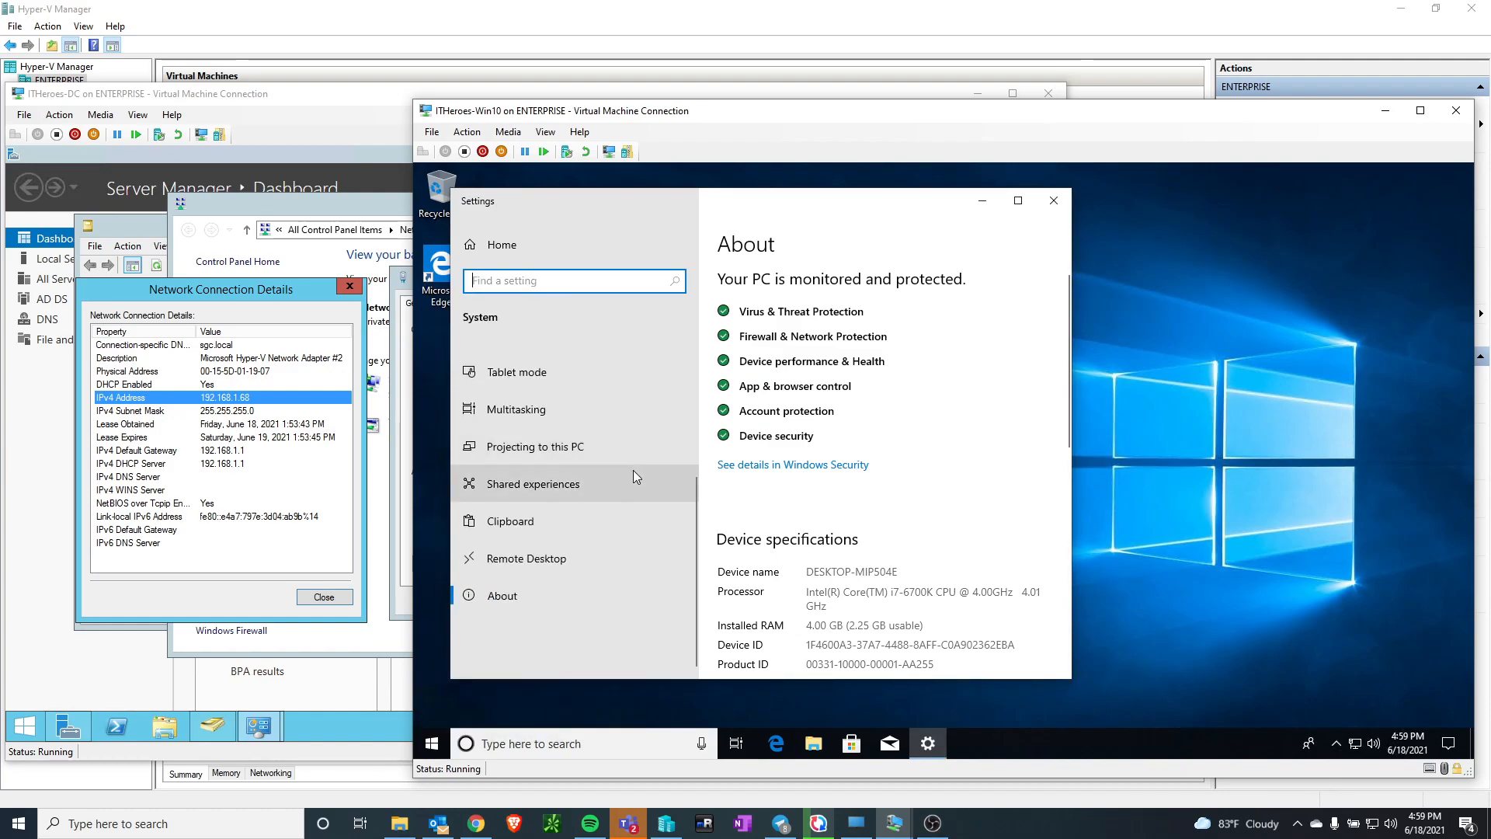
{"action": "scroll", "coordinate": [917, 476], "scroll_direction": "down", "scroll_amount": 5}
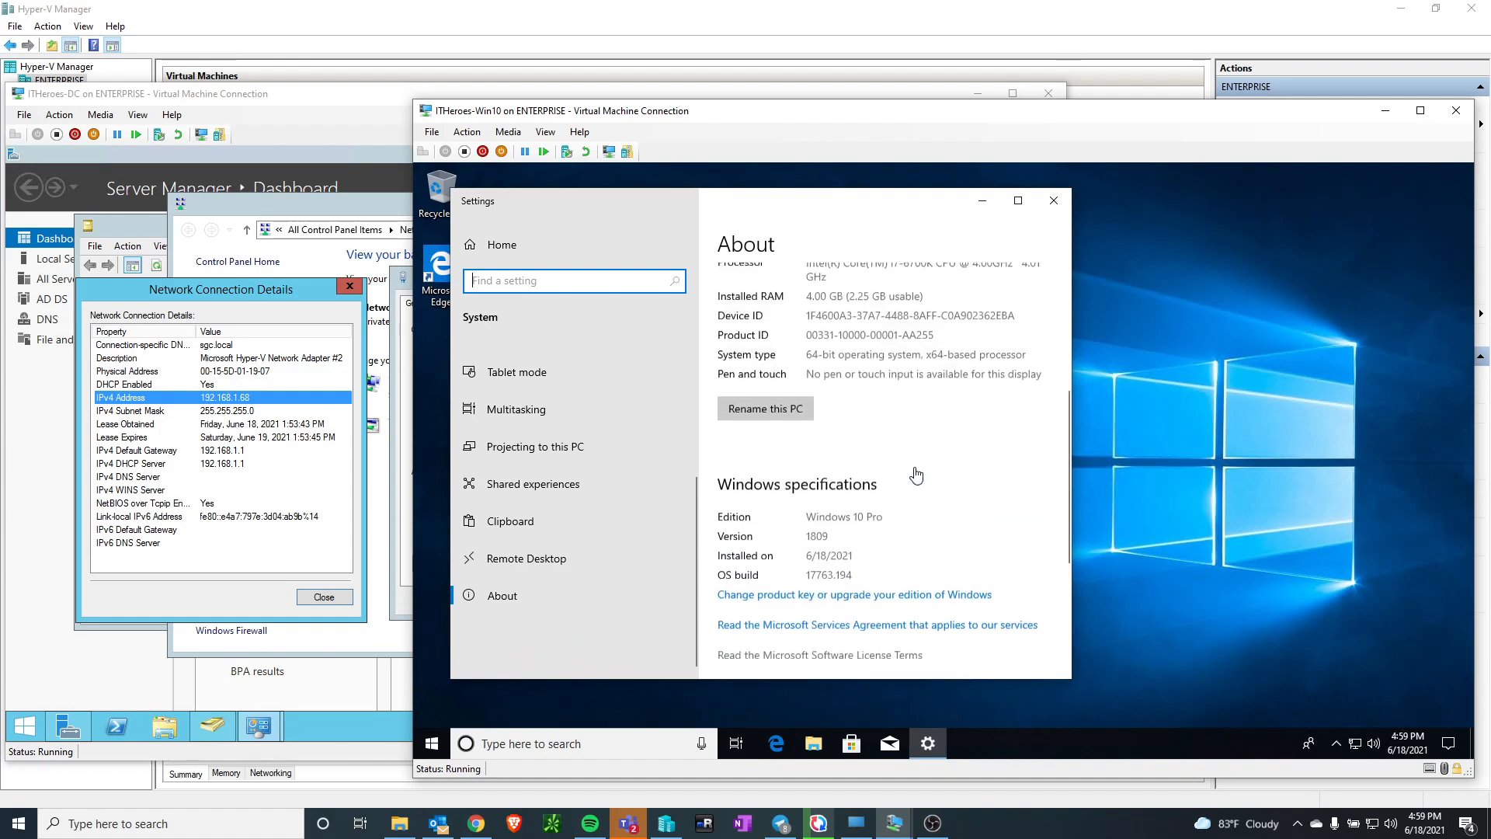
{"action": "left_click", "coordinate": [777, 407]}
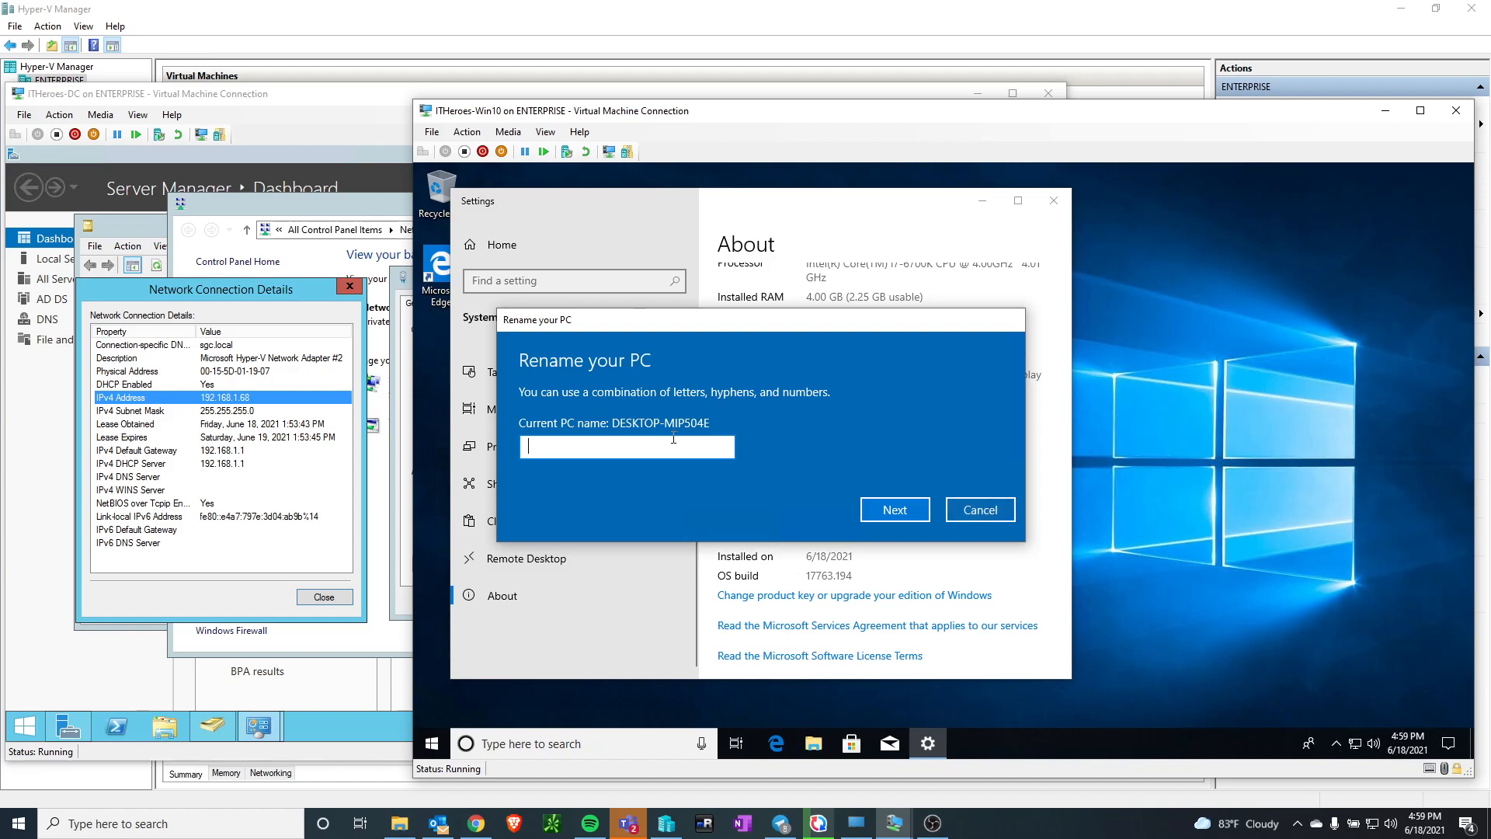
{"action": "left_click", "coordinate": [994, 511]}
Open the classic system information from the About page and bring up the computer name and domain change settings
{"action": "scroll", "coordinate": [608, 576], "scroll_direction": "up", "scroll_amount": 3}
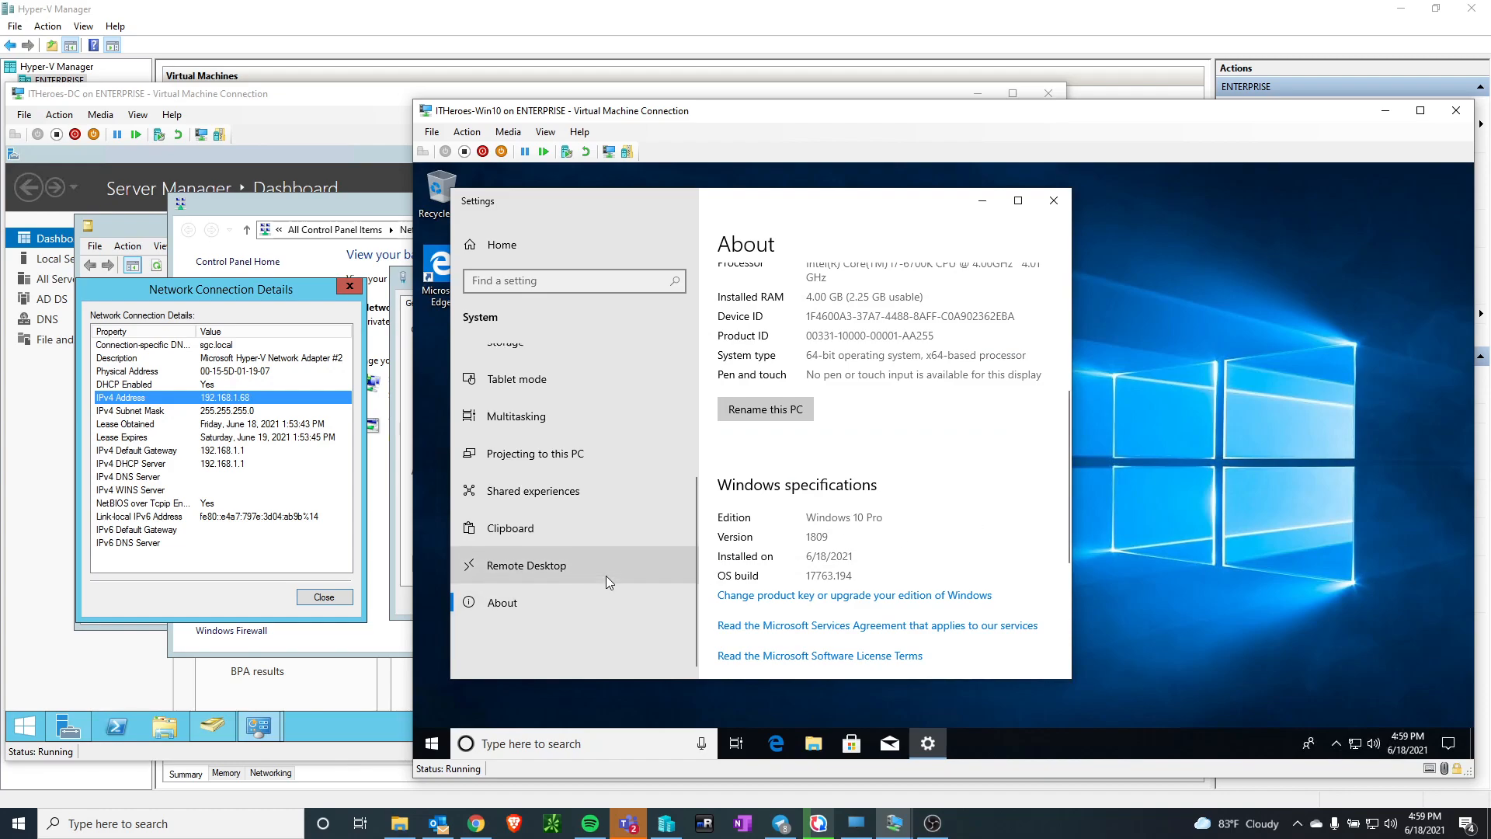
{"action": "scroll", "coordinate": [580, 558], "scroll_direction": "down", "scroll_amount": 2}
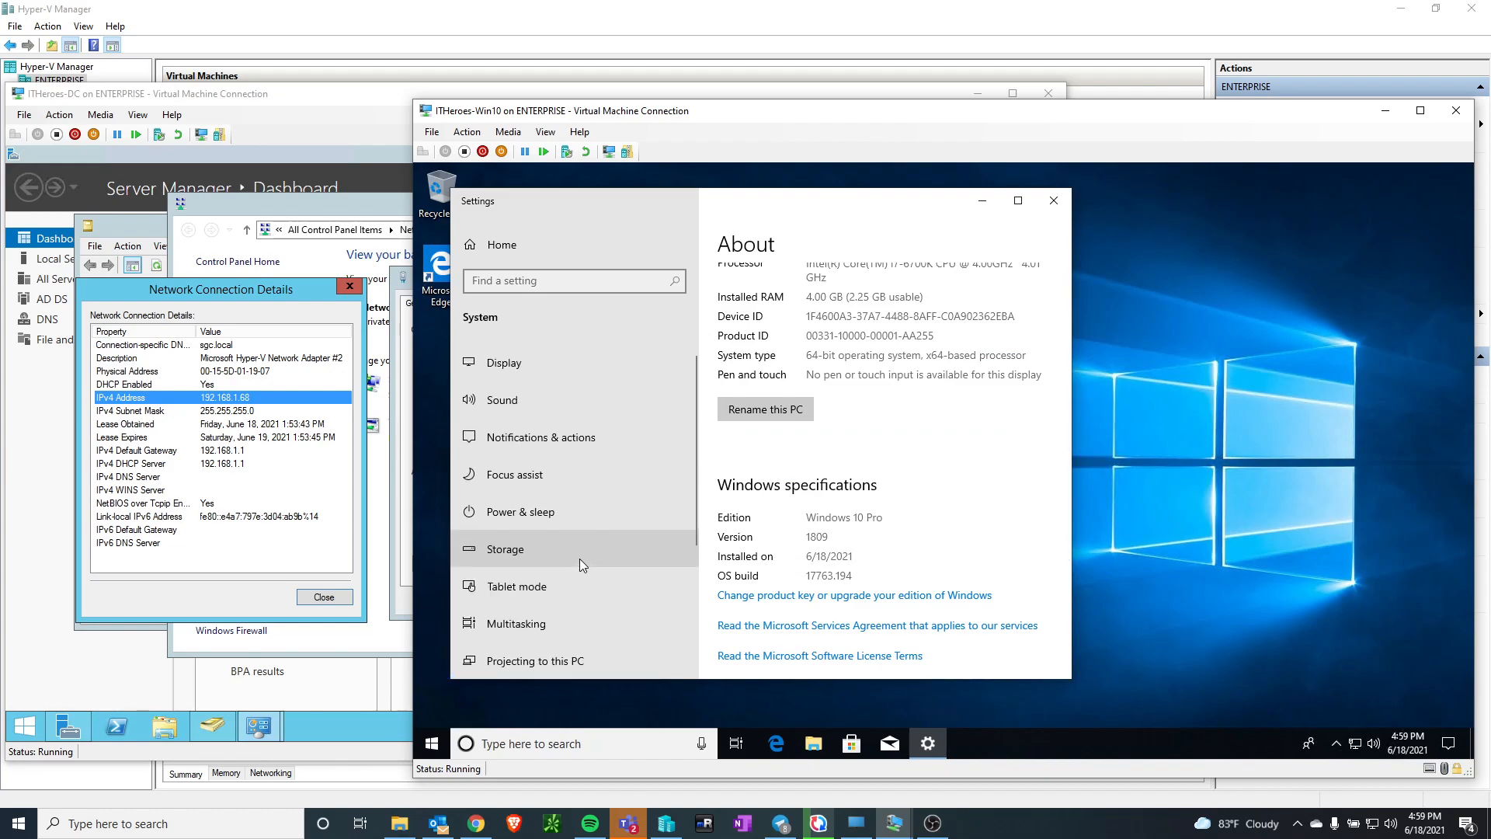
{"action": "scroll", "coordinate": [948, 465], "scroll_direction": "down", "scroll_amount": 3}
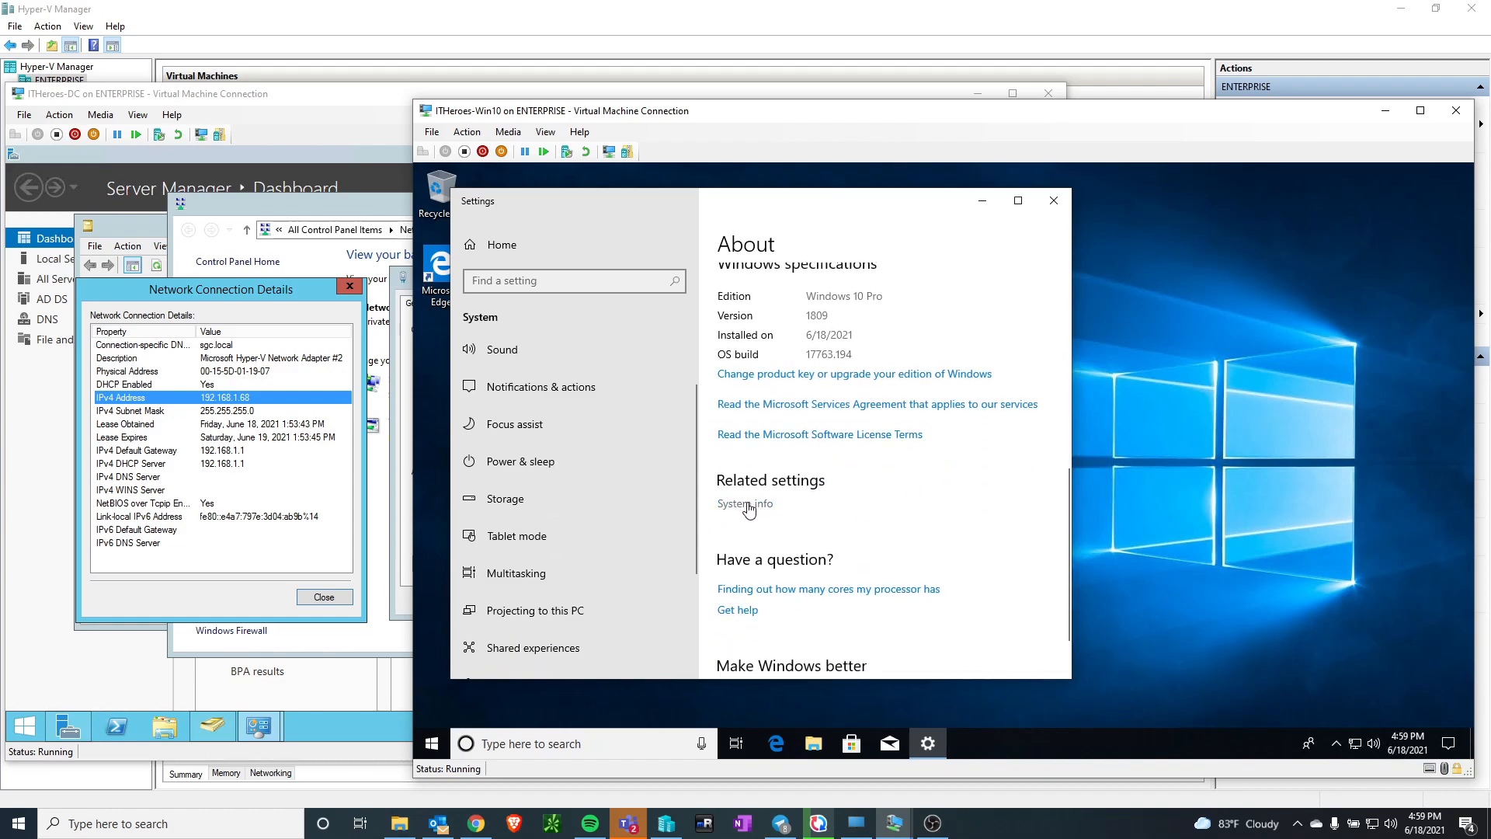
{"action": "scroll", "coordinate": [734, 509], "scroll_direction": "up", "scroll_amount": 3}
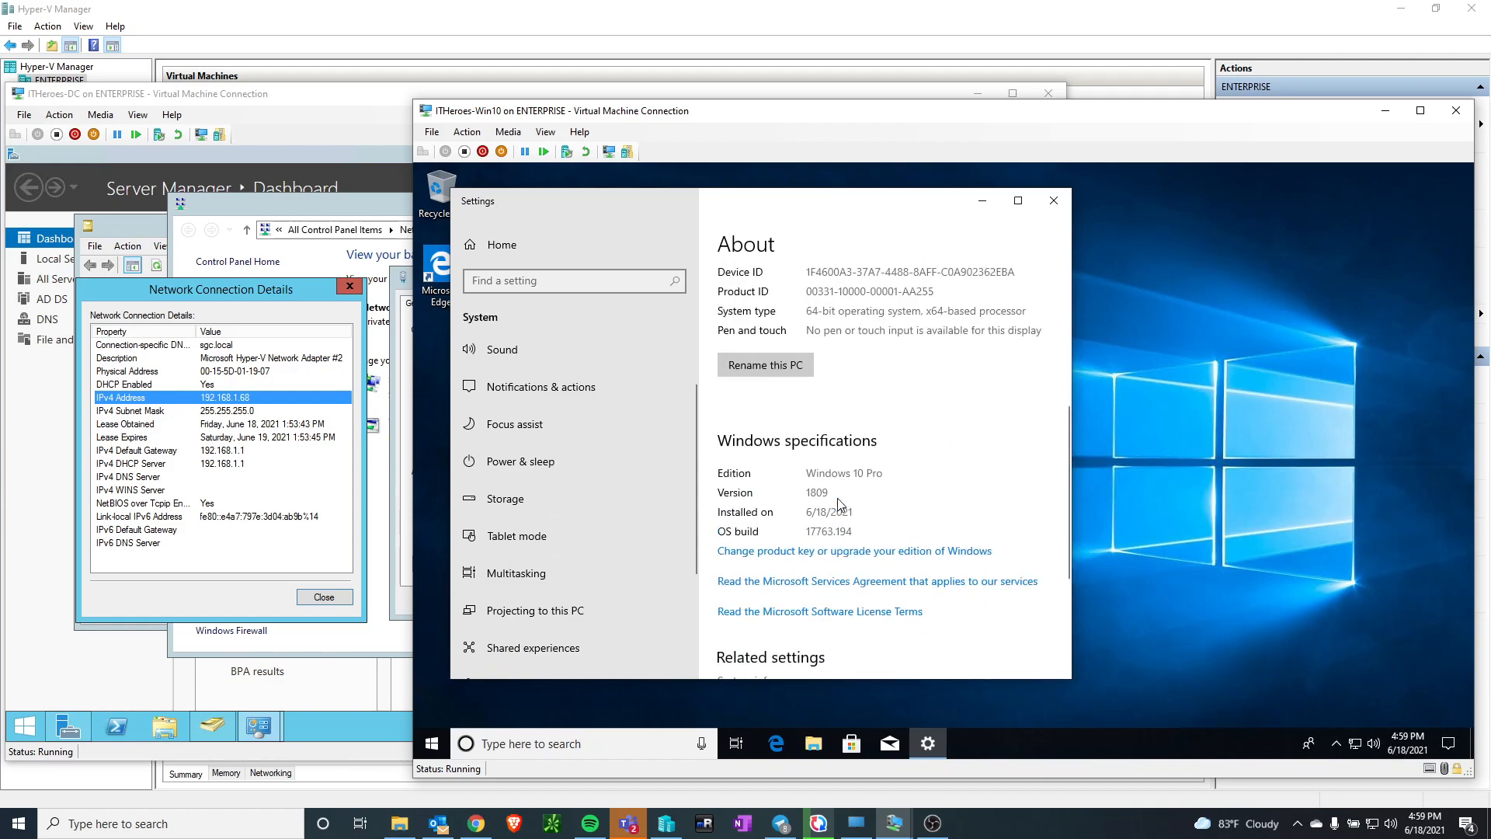
{"action": "scroll", "coordinate": [786, 466], "scroll_direction": "down", "scroll_amount": 3}
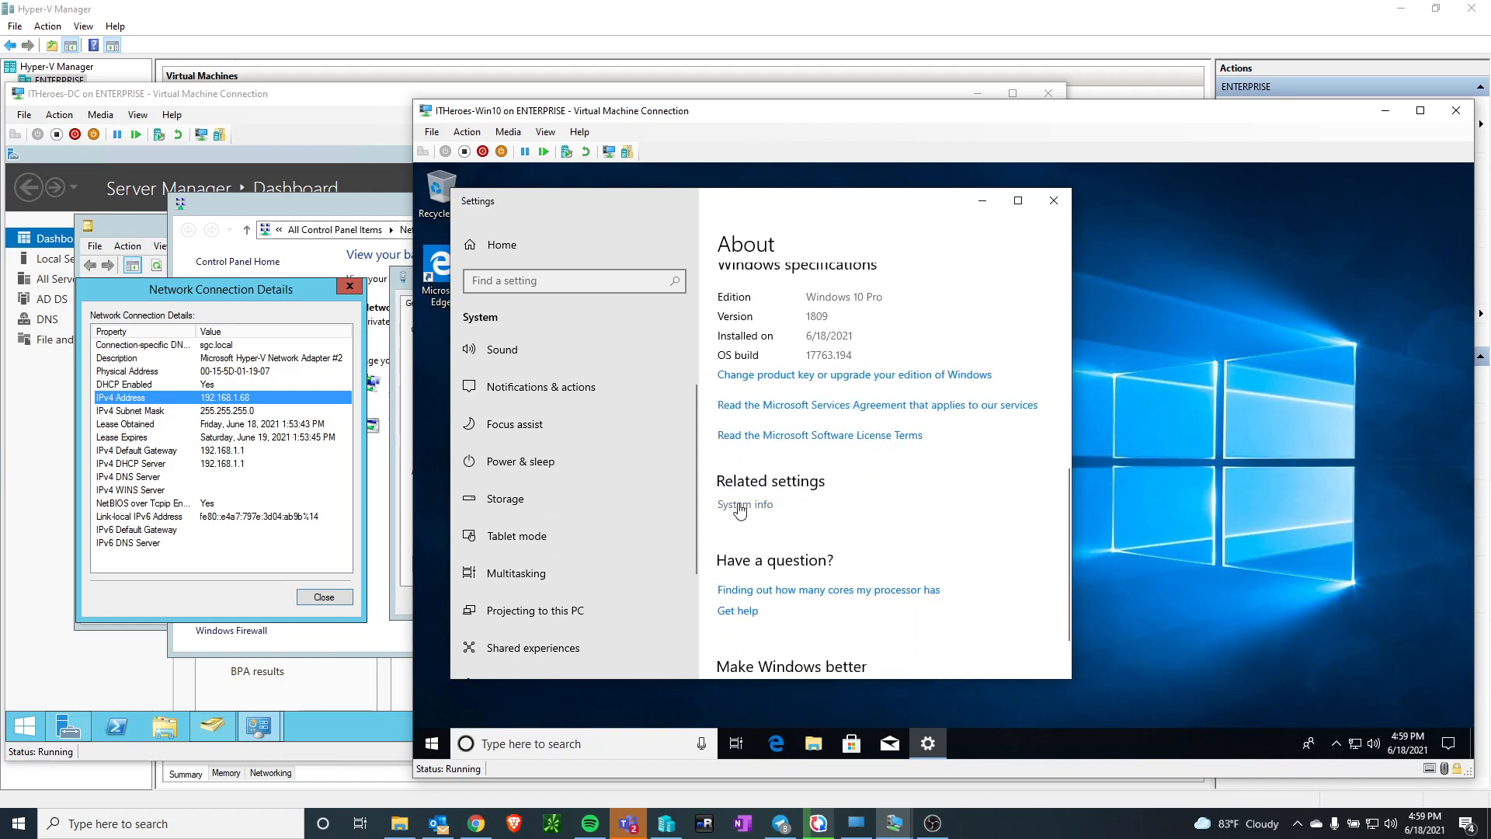
{"action": "left_click", "coordinate": [744, 511]}
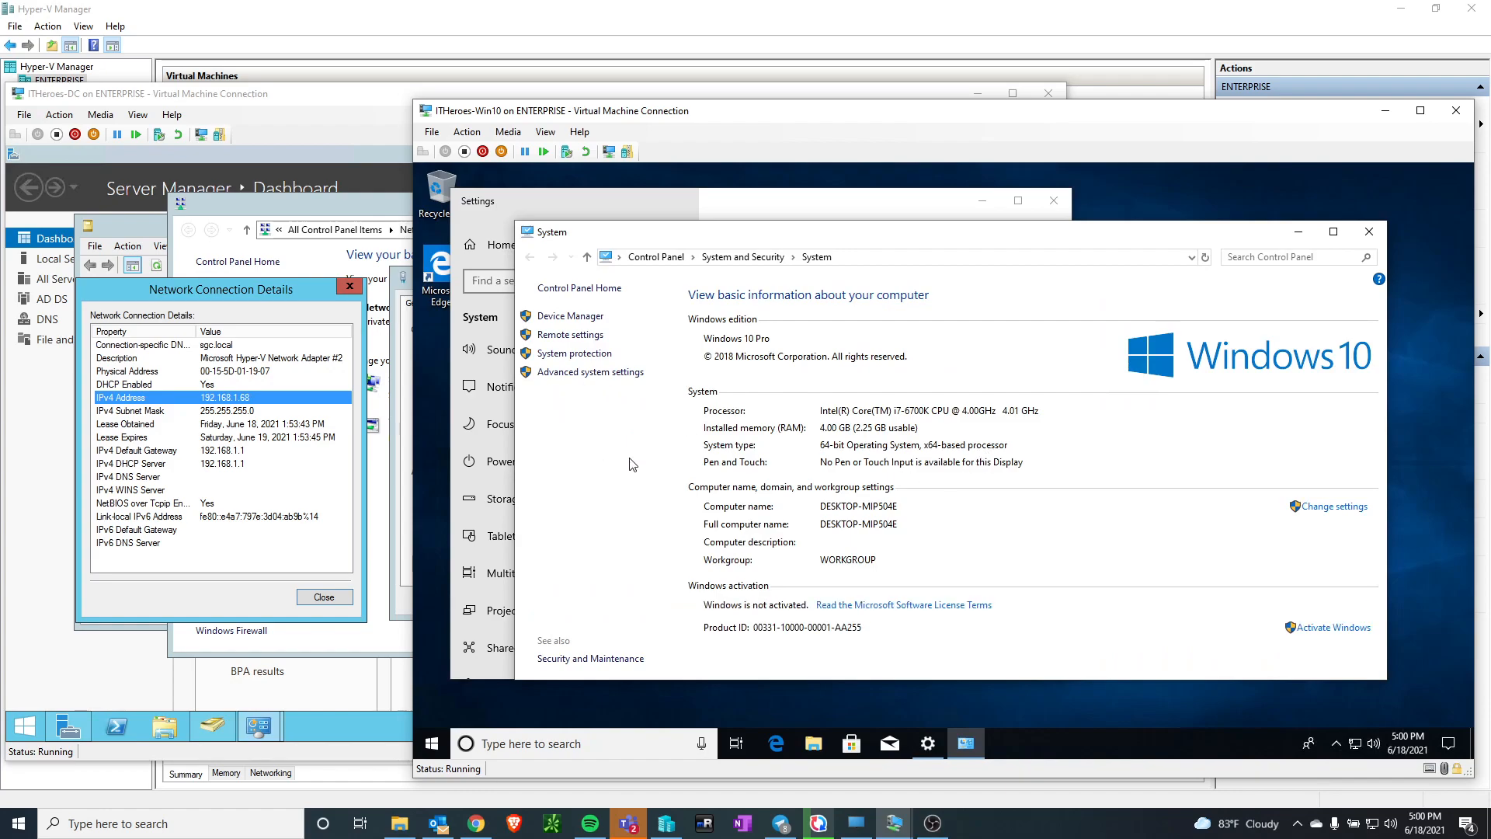
{"action": "left_click", "coordinate": [1344, 509]}
{"action": "left_click", "coordinate": [774, 475]}
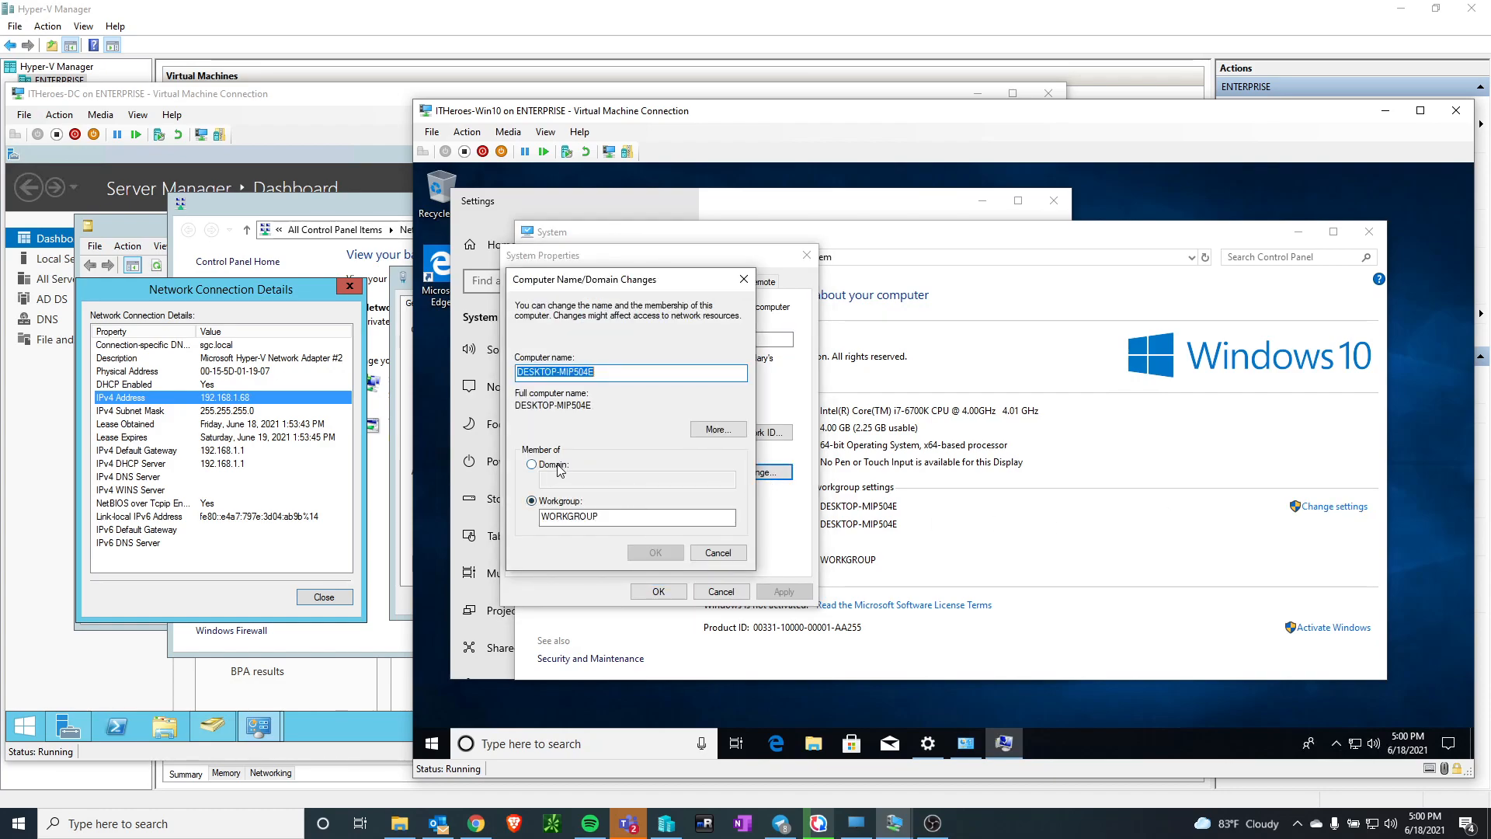
Set the computer's membership to the domain ITHEROES.local and submit the change
{"action": "left_click", "coordinate": [556, 465]}
{"action": "left_click", "coordinate": [567, 479]}
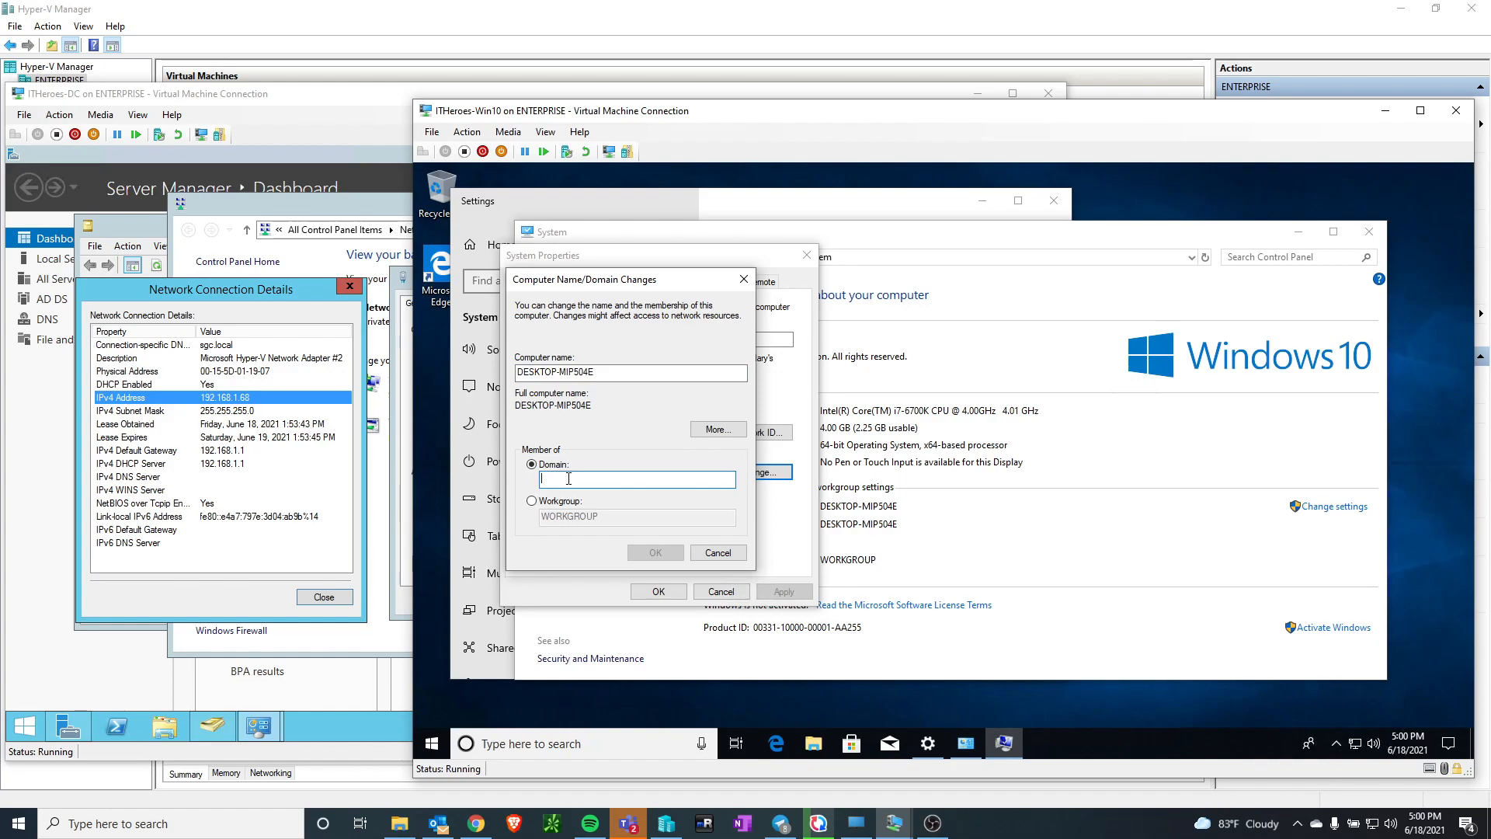
{"action": "type", "text": "ITHE"}
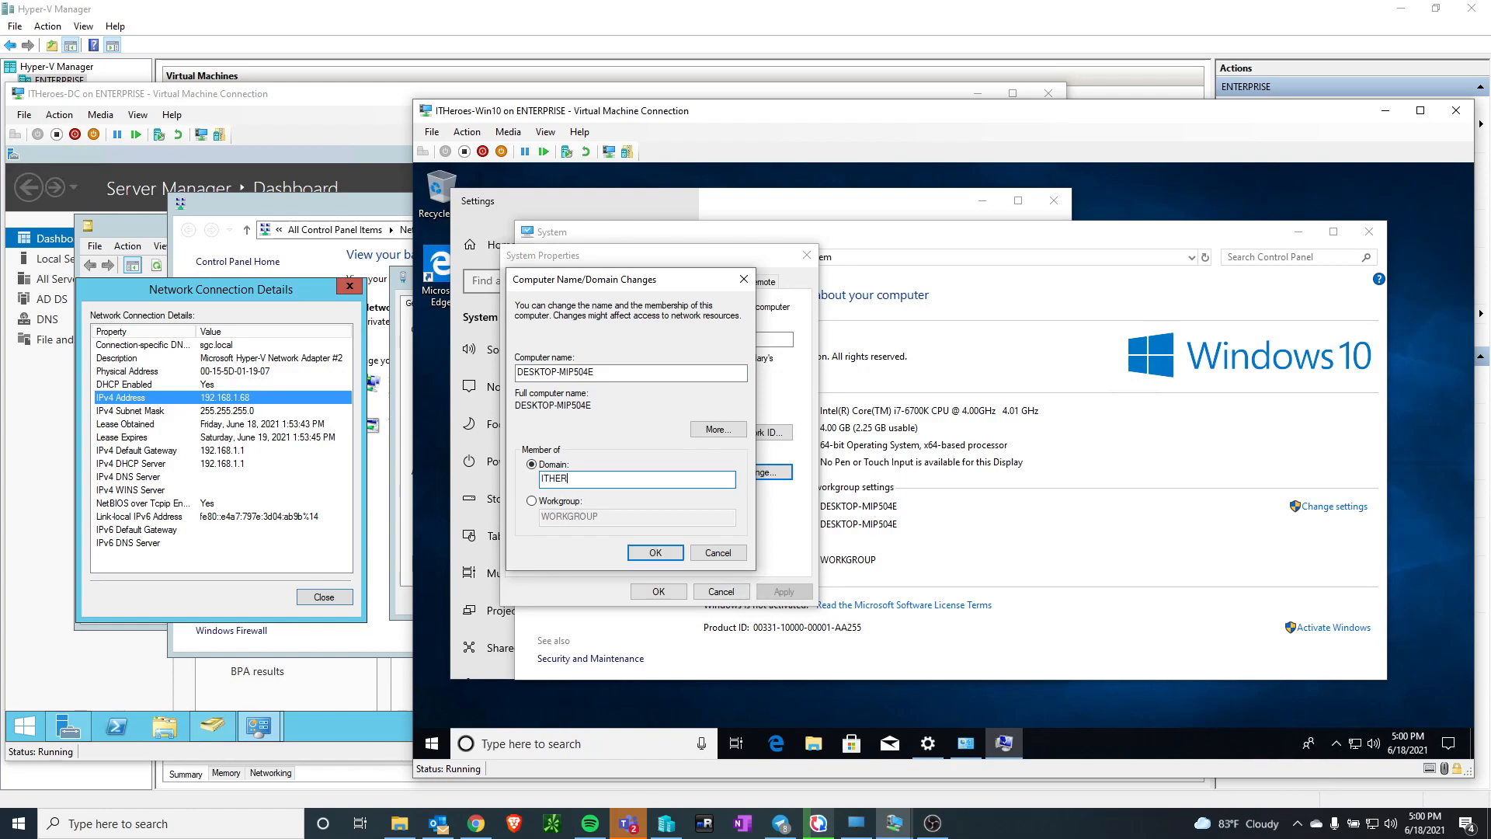
{"action": "type", "text": "roes"}
{"action": "key", "text": "BackSpace"}
{"action": "key", "text": "BackSpace"}
{"action": "key", "text": "BackSpace"}
{"action": "key", "text": "BackSpace"}
{"action": "key", "text": "BackSpace"}
{"action": "key", "text": "BackSpace"}
{"action": "key", "text": "BackSpace"}
{"action": "key", "text": "BackSpace"}
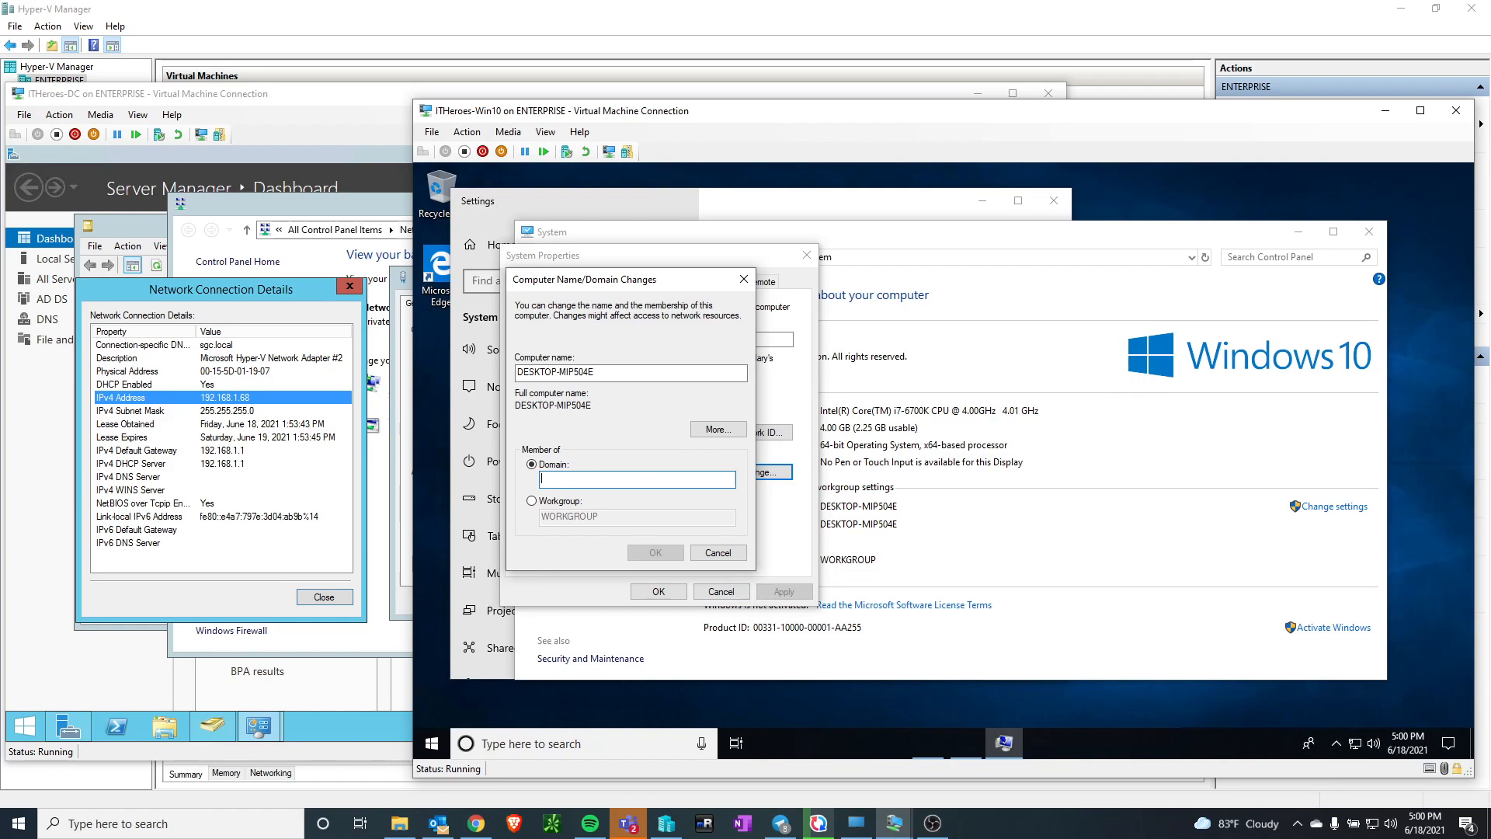
{"action": "type", "text": "ITHEROES.local"}
{"action": "left_click", "coordinate": [647, 553]}
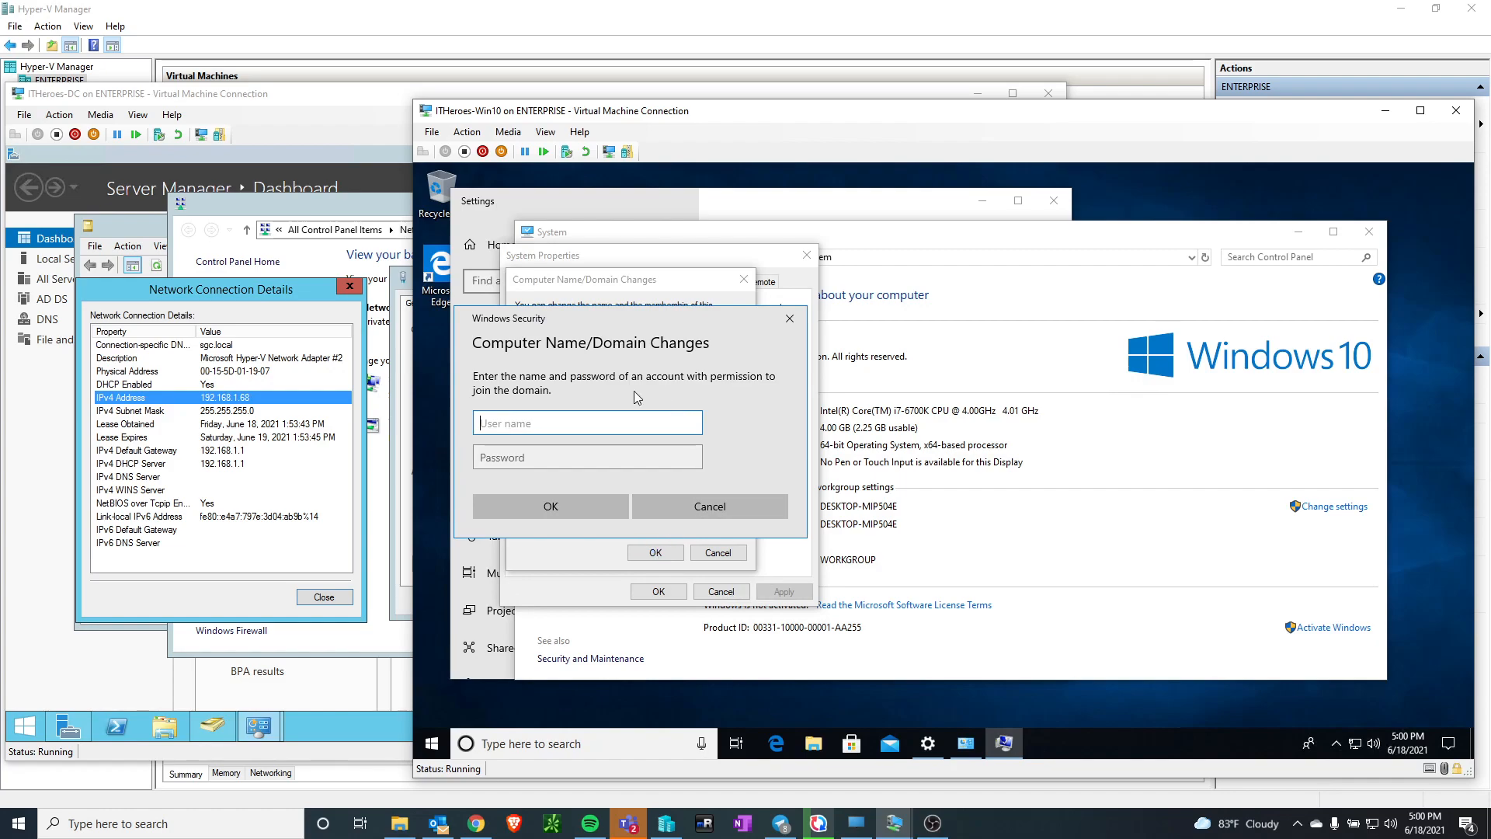
Try to authorize the domain join with the user name adminstrator and the account password
{"action": "type", "text": "adminstrator"}
{"action": "key", "text": "Tab"}
{"action": "type", "text": "Pa$$w0rd"}
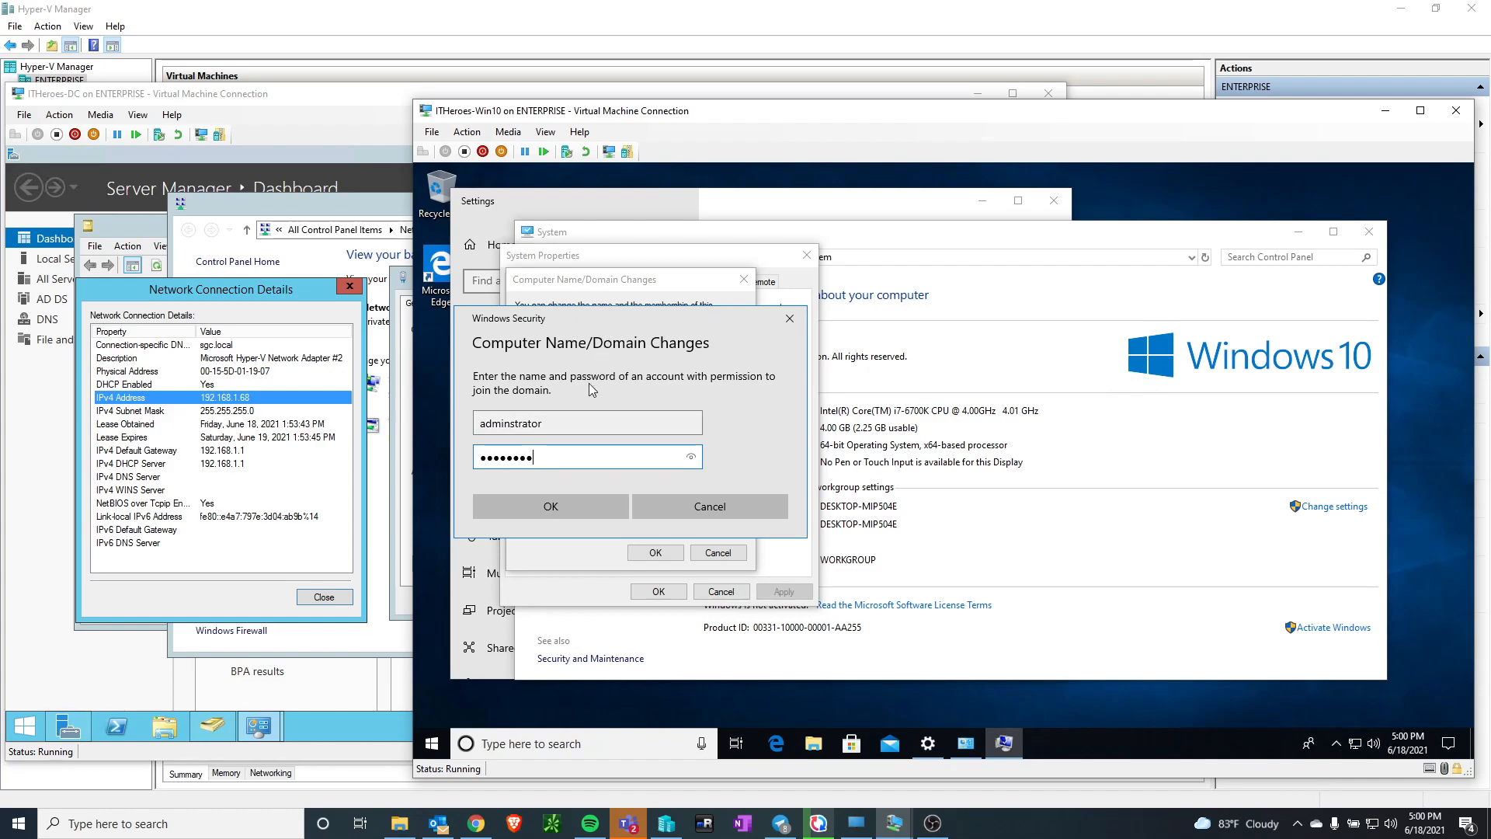
{"action": "left_click", "coordinate": [533, 508]}
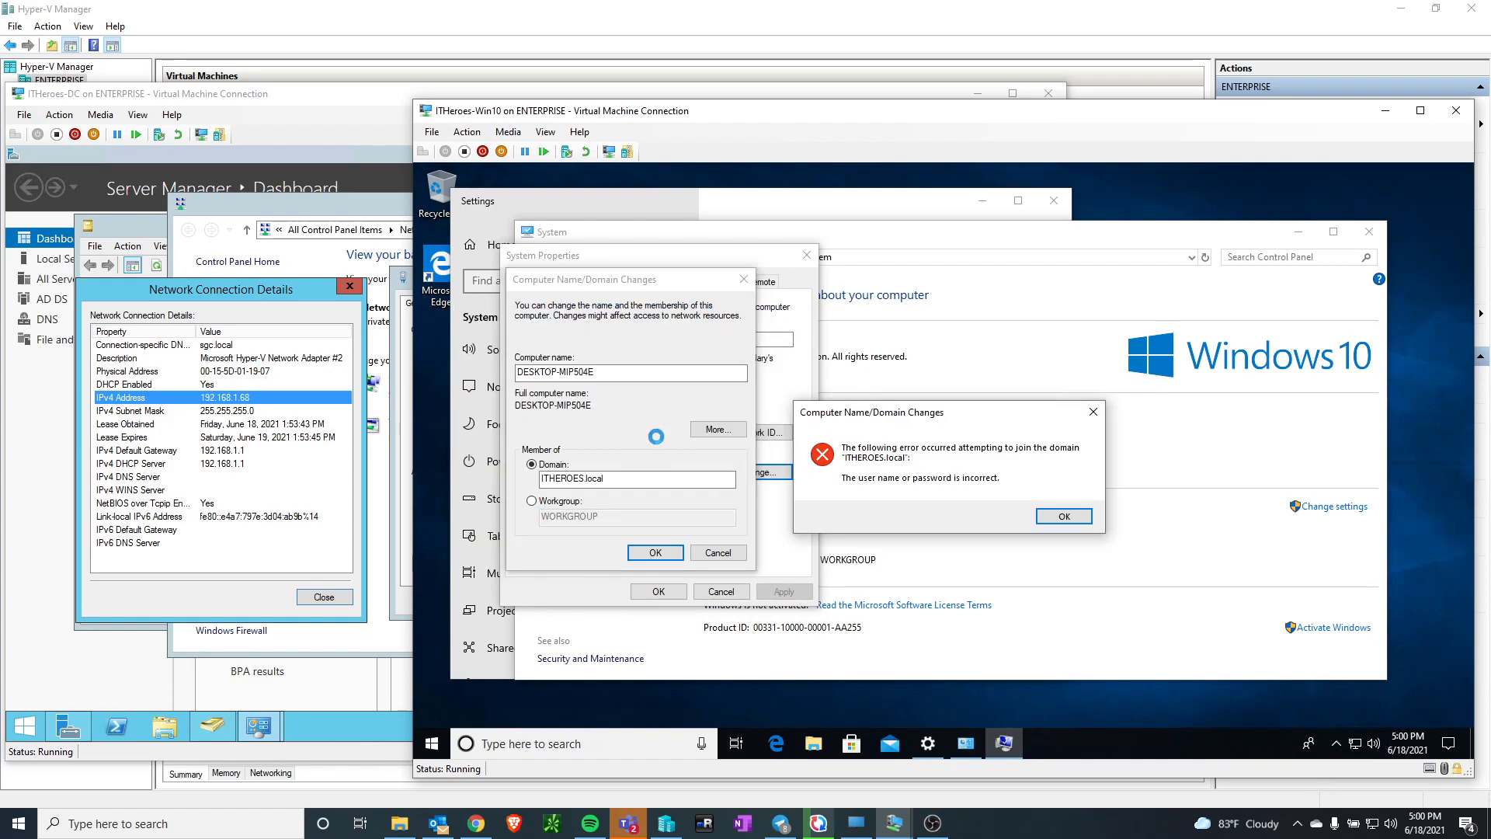
{"action": "left_click", "coordinate": [1050, 516]}
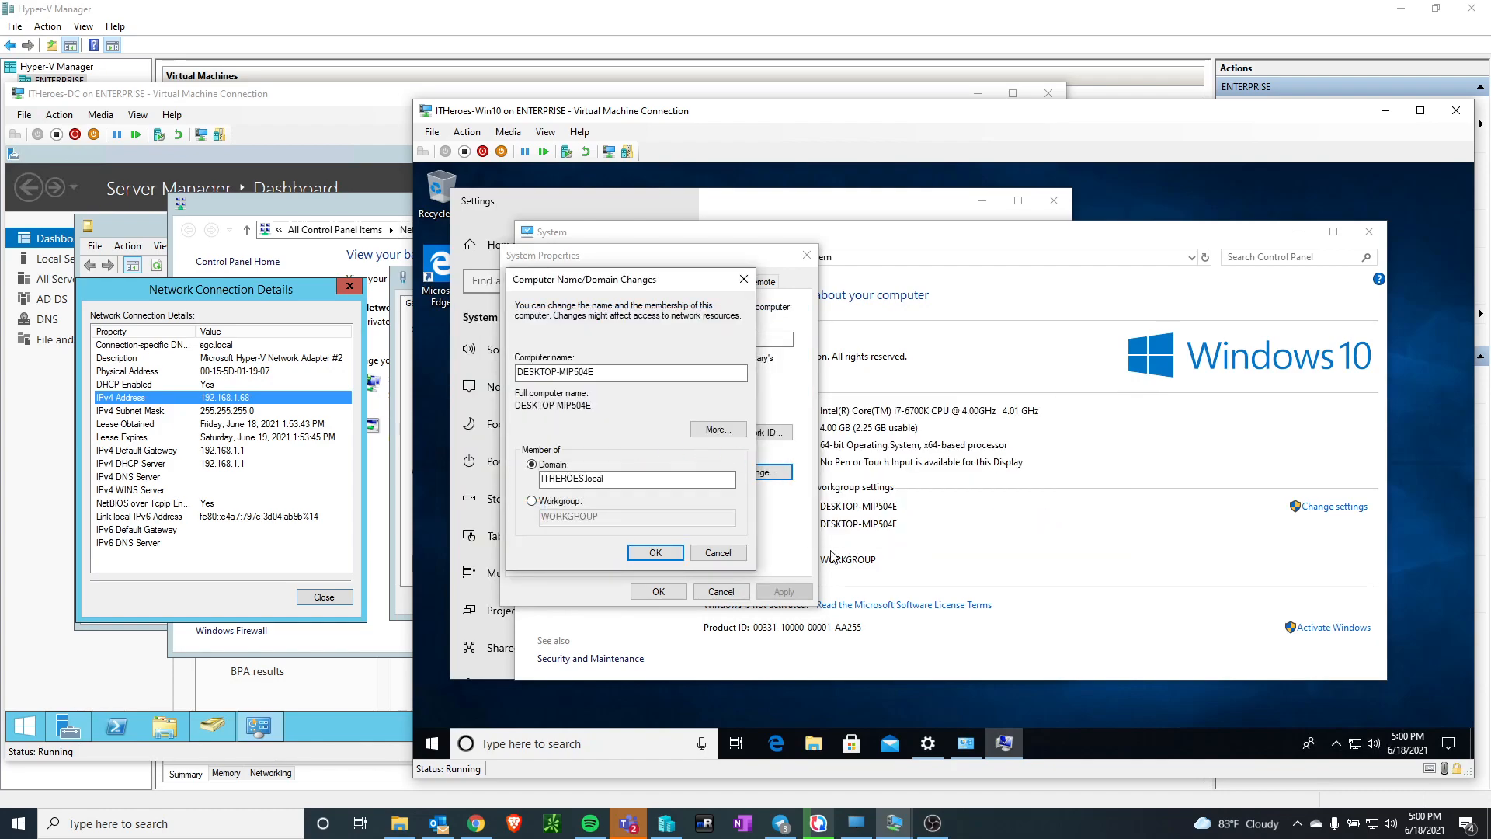
Resubmit the domain join and authorize it as itheroes\administrator with the account password
{"action": "left_click", "coordinate": [656, 552]}
{"action": "type", "text": "administrator"}
{"action": "key", "text": "Tab"}
{"action": "type", "text": "••••••••"}
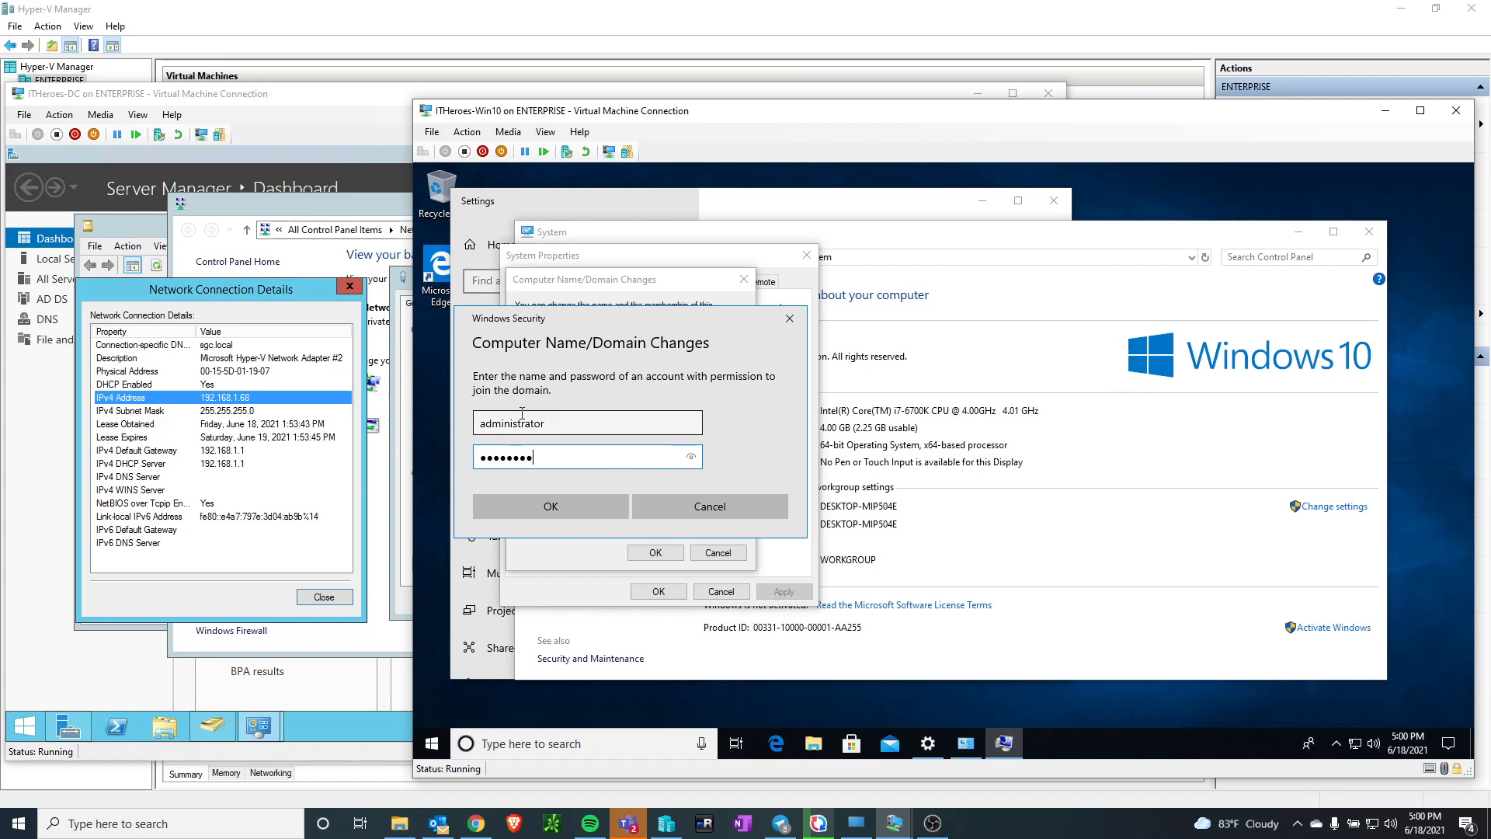
{"action": "left_click", "coordinate": [482, 425]}
{"action": "type", "text": "it"}
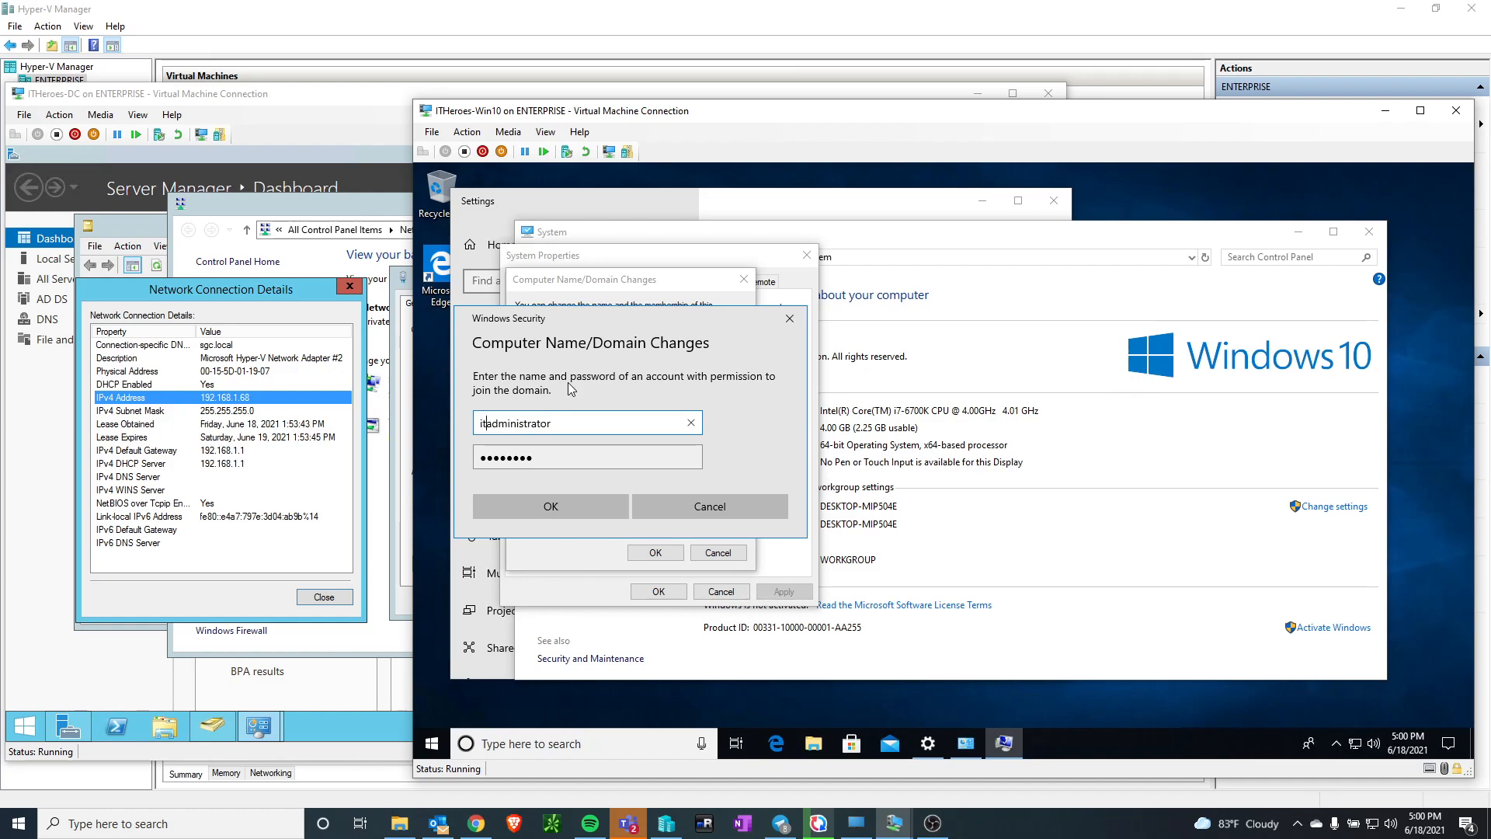
{"action": "type", "text": "heroes\\"}
{"action": "left_click", "coordinate": [567, 511]}
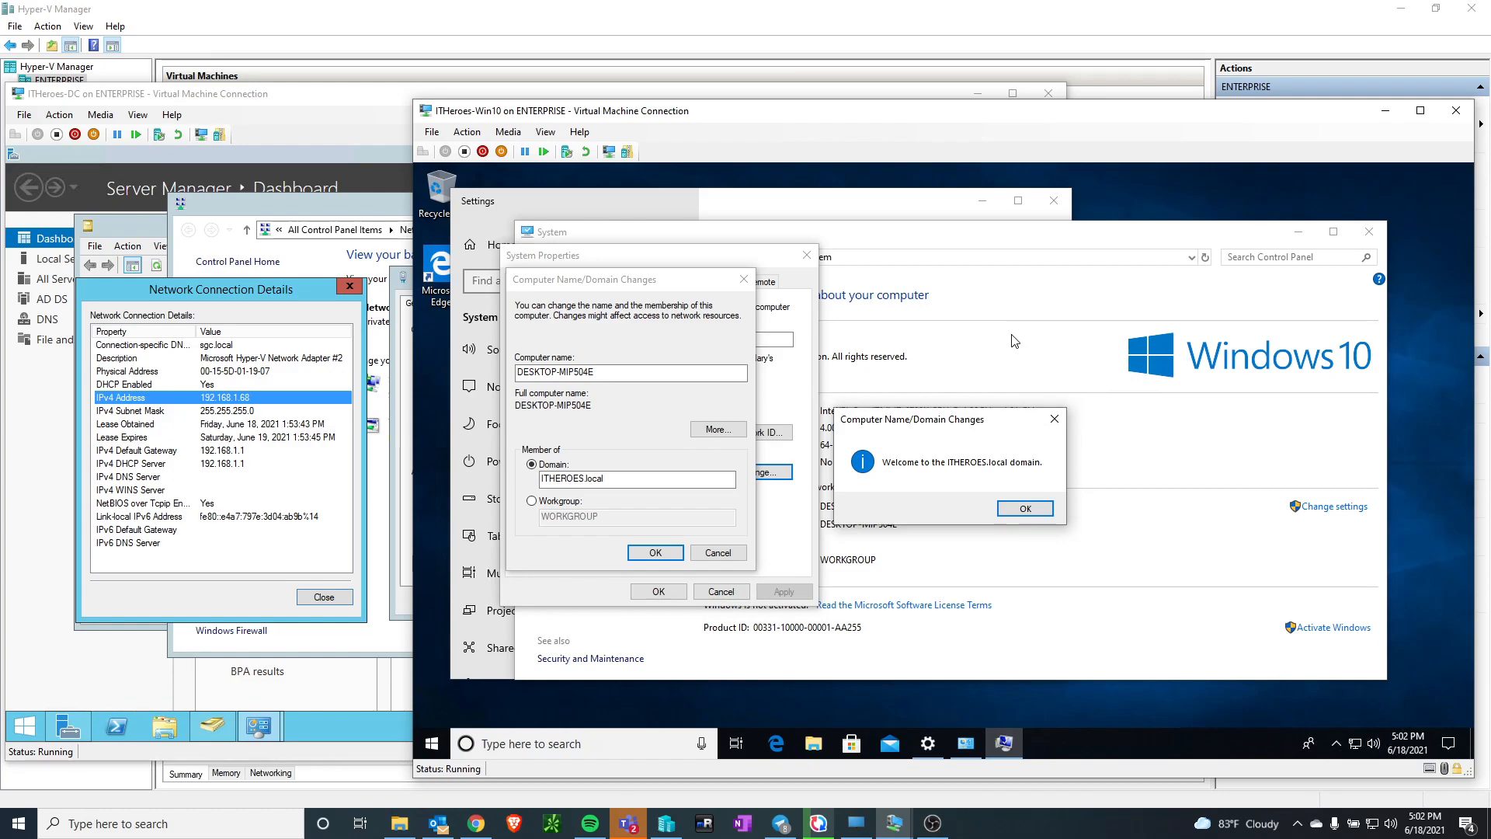
Acknowledge the domain change, restart ITHeroes-Win10 immediately and reconnect to its virtual machine session
{"action": "left_click", "coordinate": [1024, 508]}
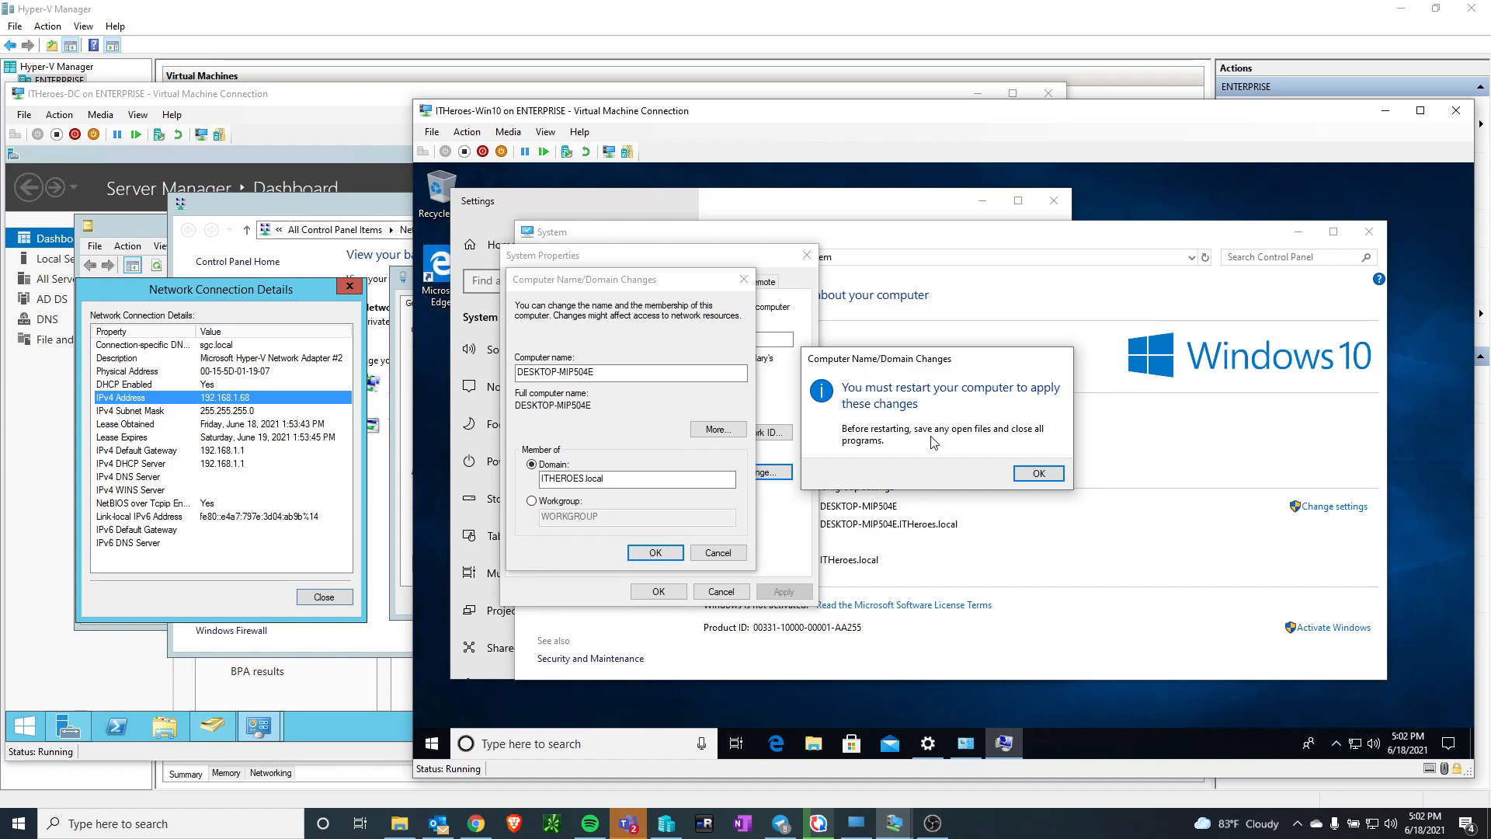
{"action": "left_click", "coordinate": [1037, 474]}
{"action": "left_click", "coordinate": [677, 595]}
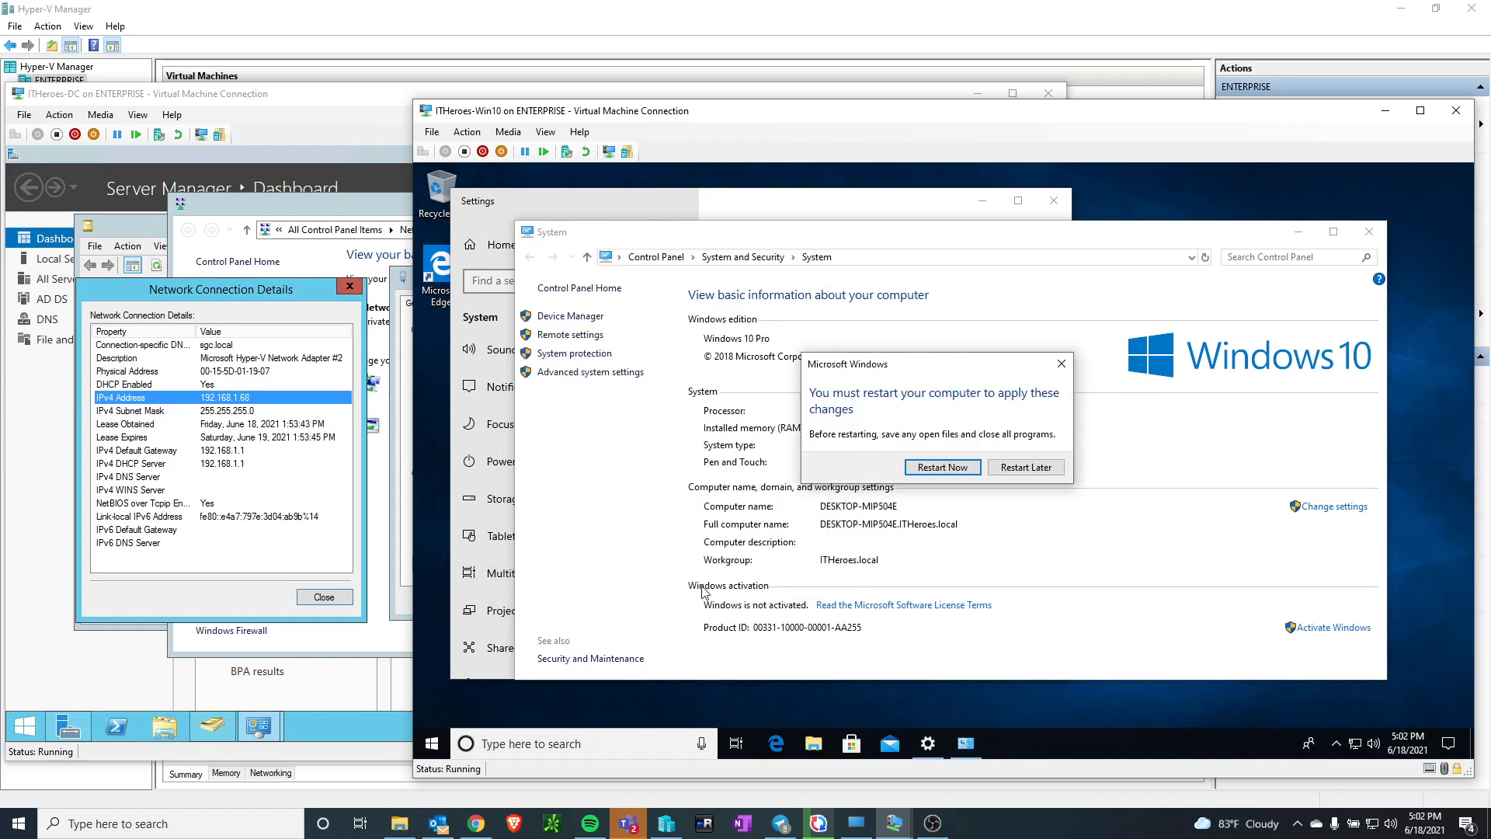
{"action": "left_click", "coordinate": [932, 468]}
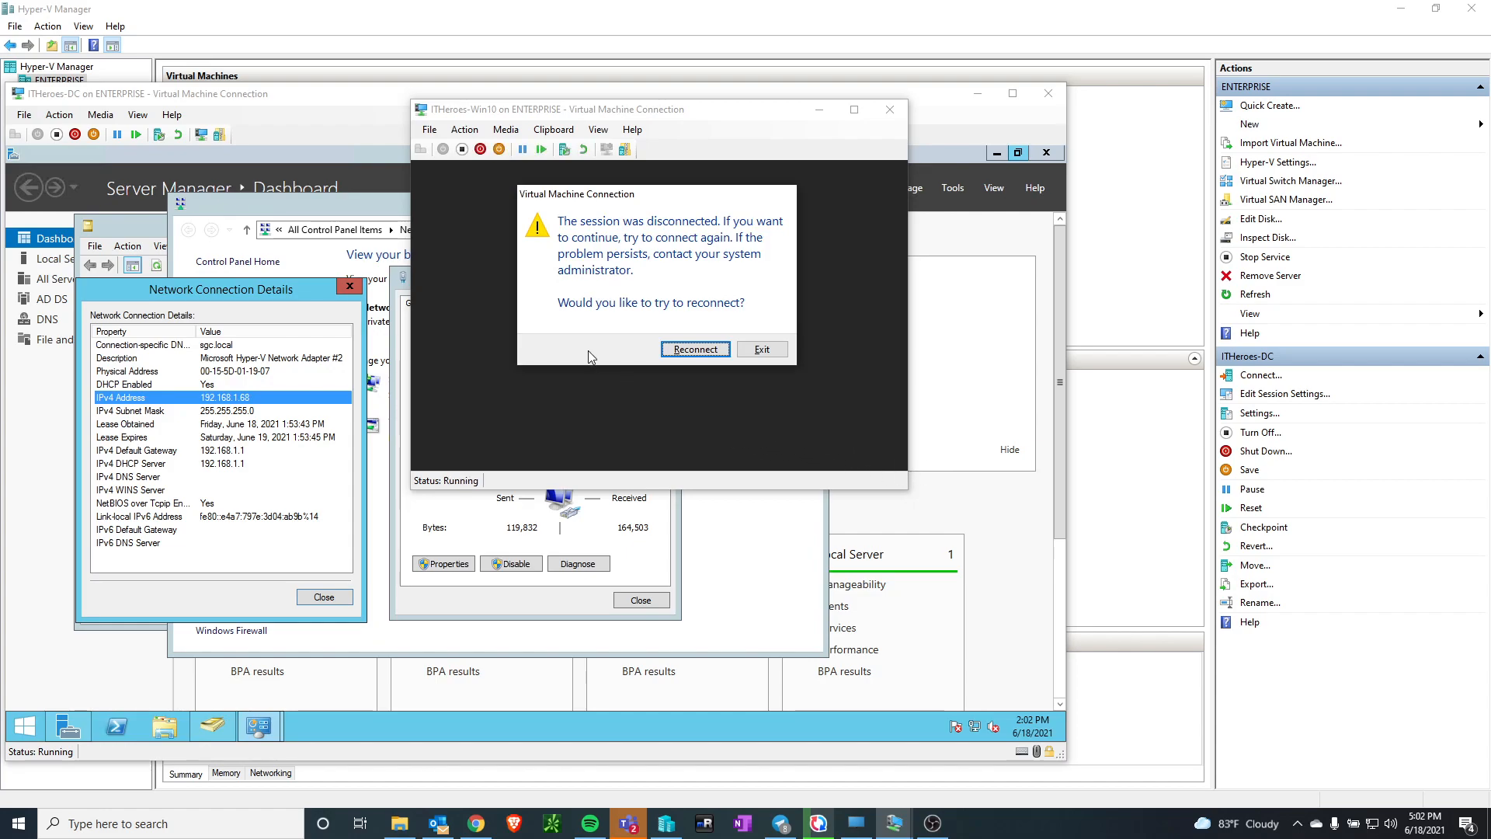
{"action": "left_click", "coordinate": [689, 351]}
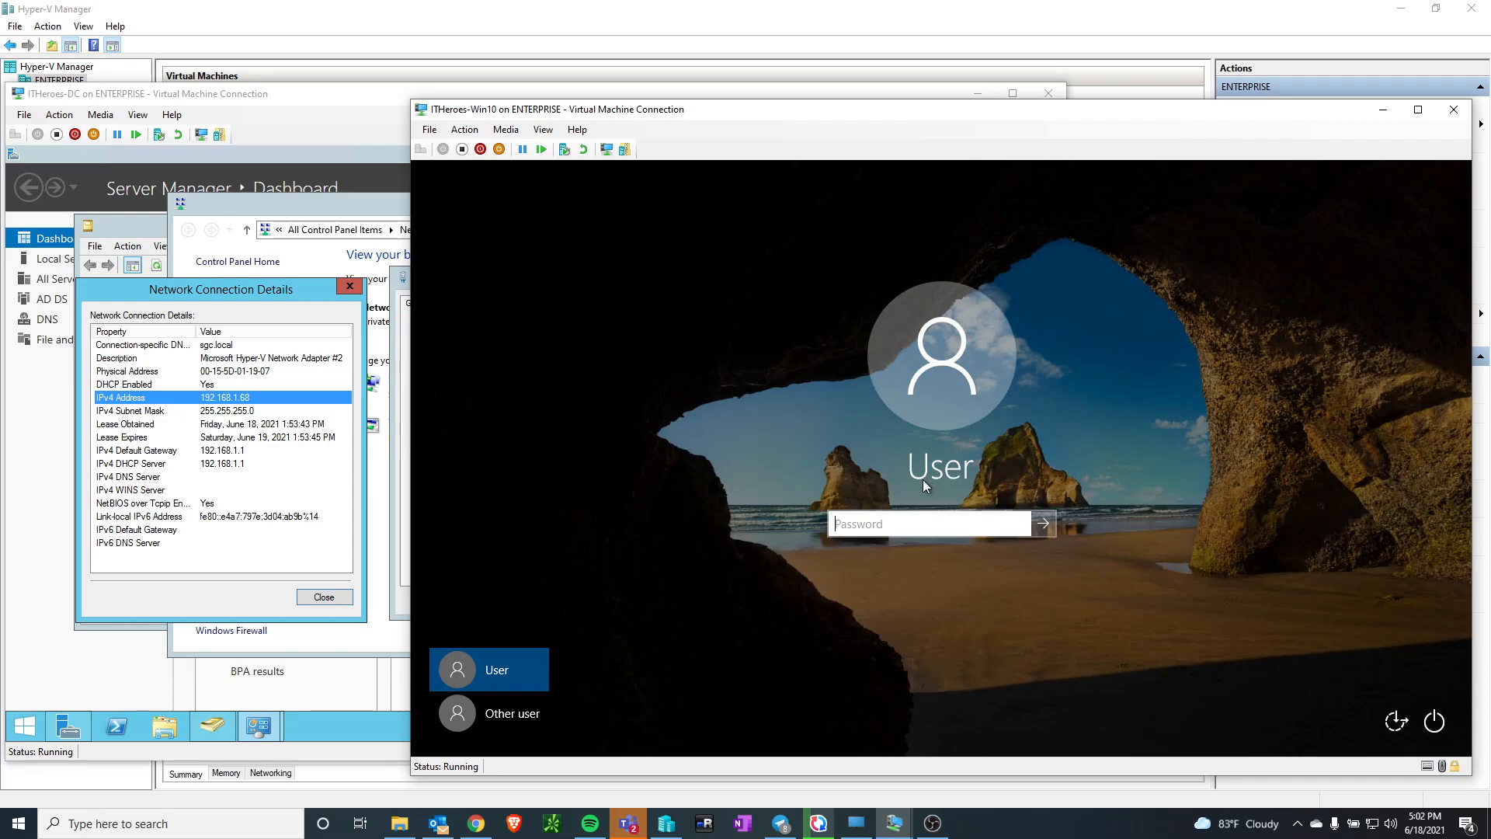
Sign in to ITHeroes-Win10 through Other user as itheroes\administrator with the account password
{"action": "left_click", "coordinate": [525, 713]}
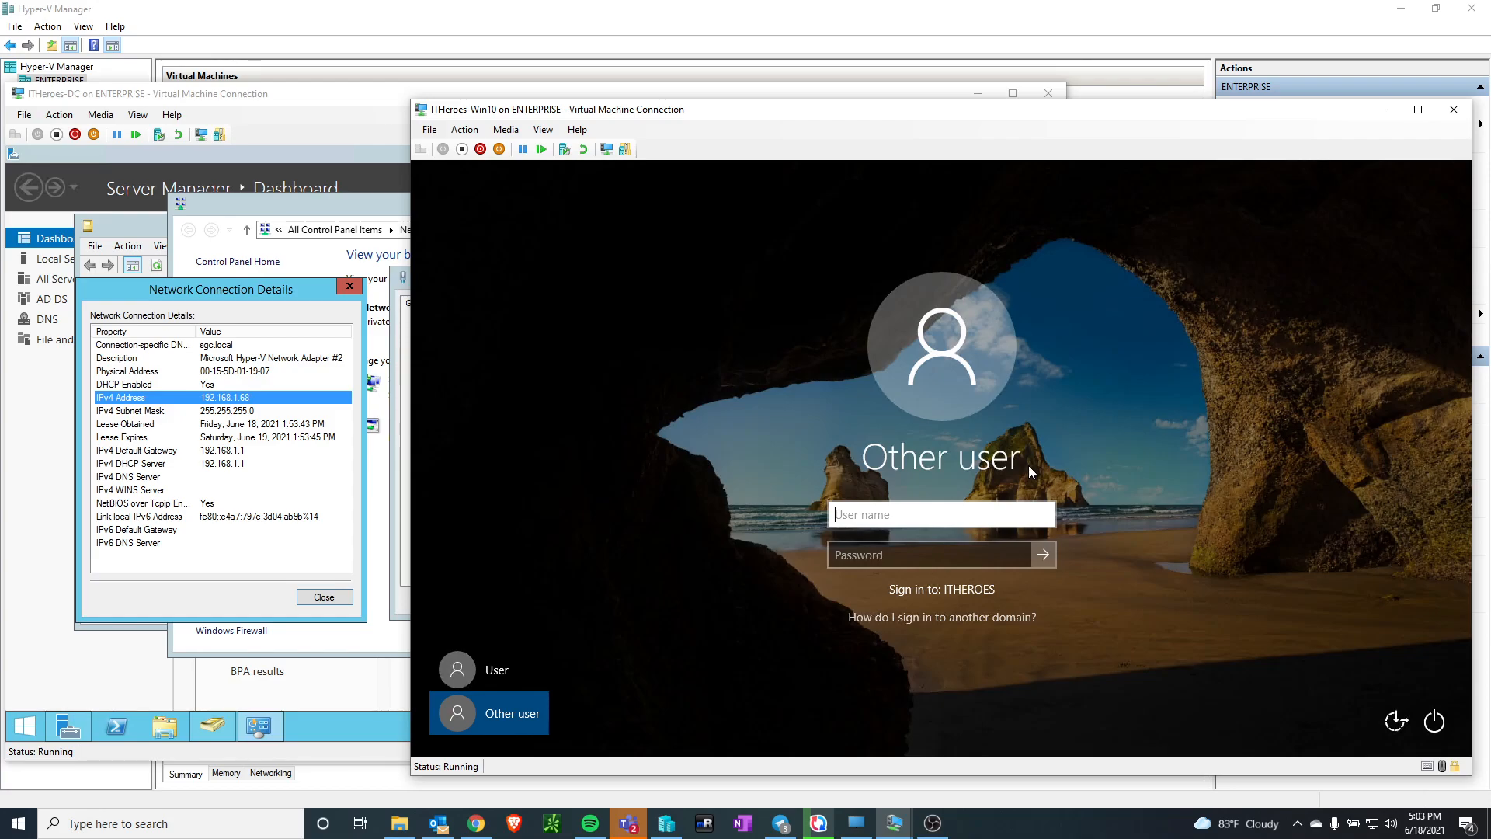
{"action": "type", "text": "administrator"}
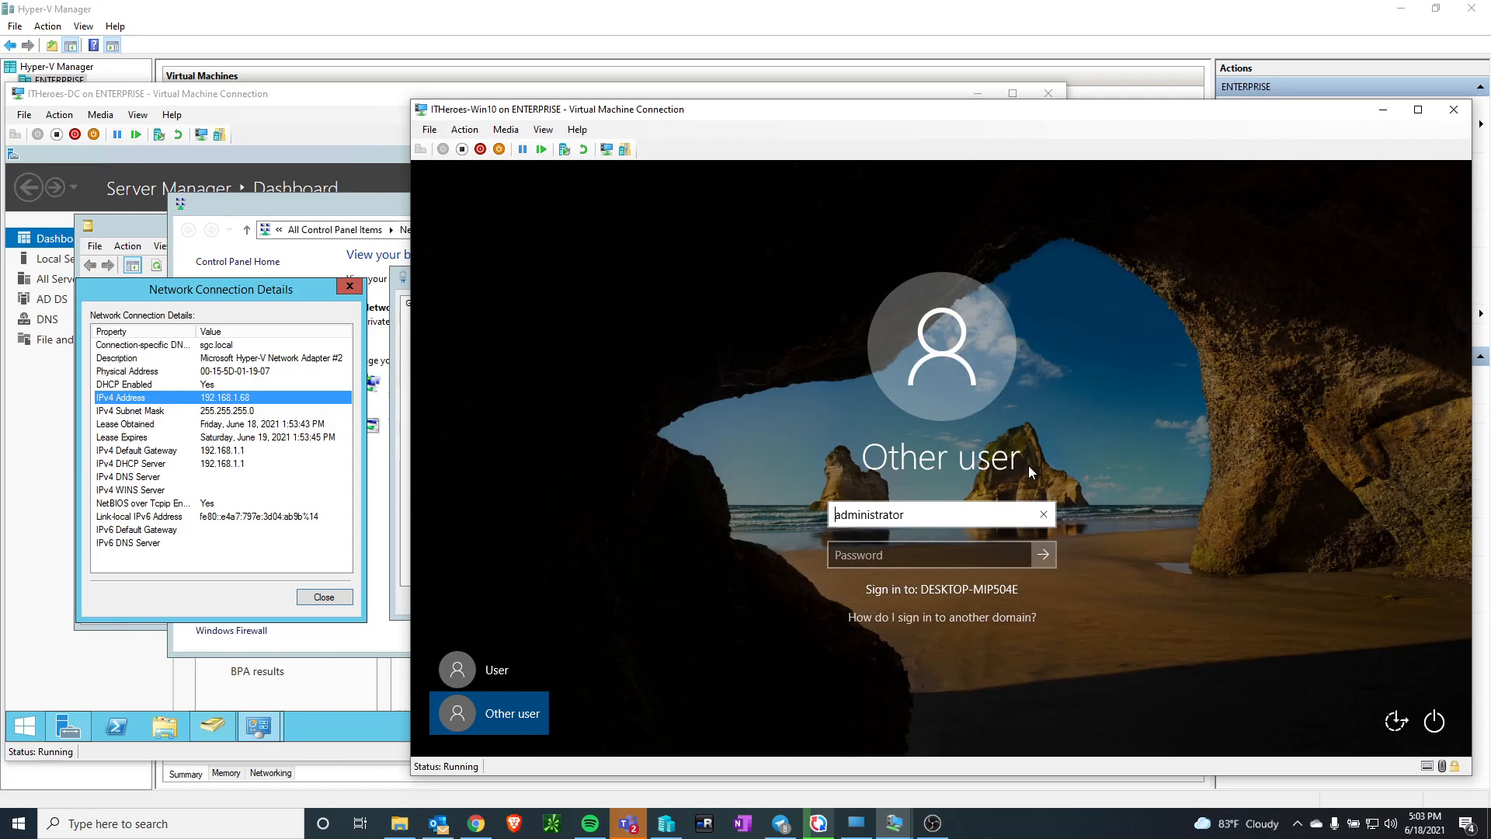
{"action": "type", "text": "itheroes\\"}
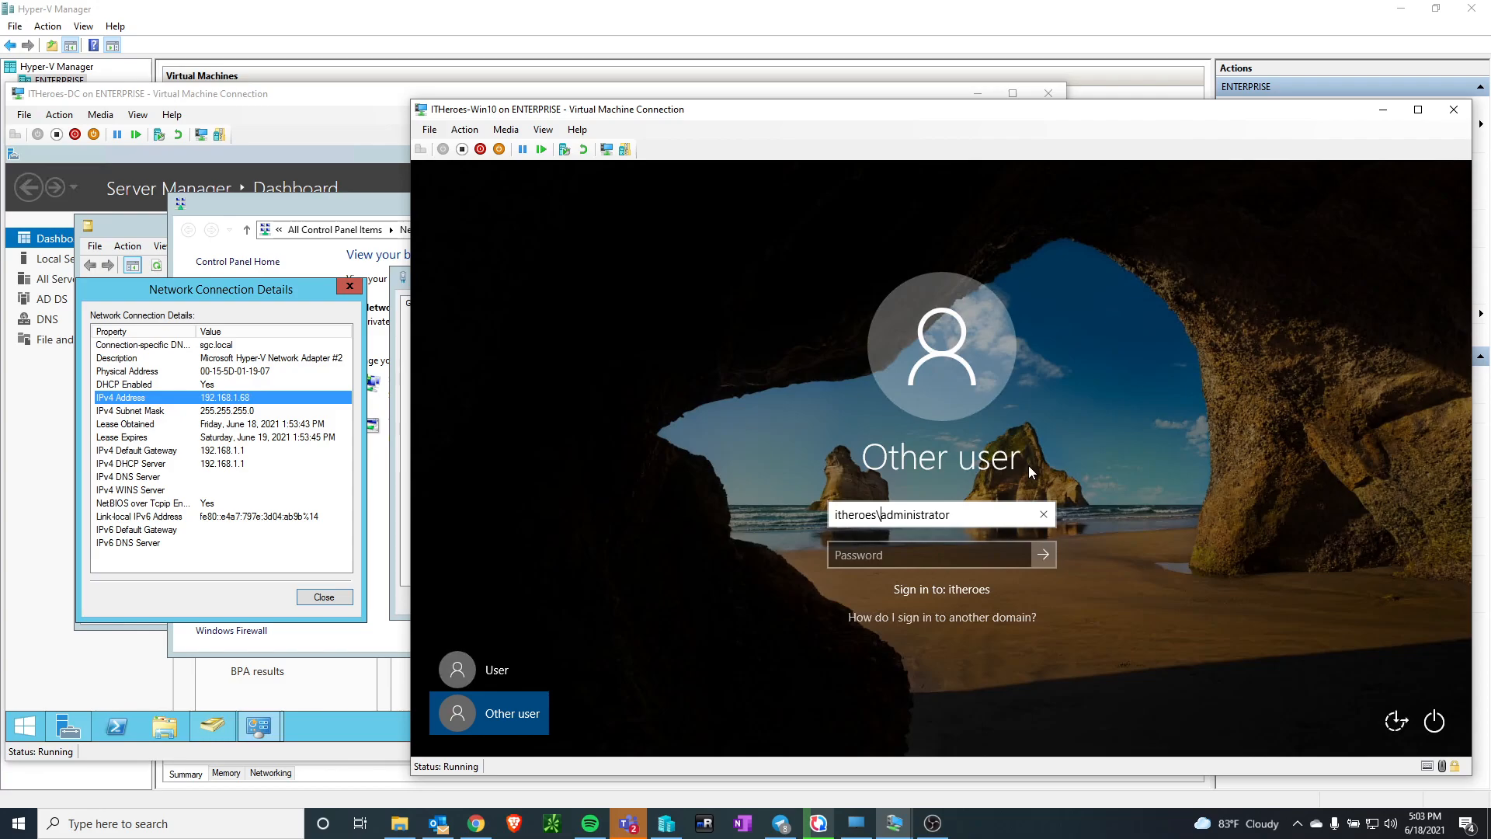
{"action": "key", "text": "Tab"}
{"action": "type", "text": "********"}
{"action": "key", "text": "Return"}
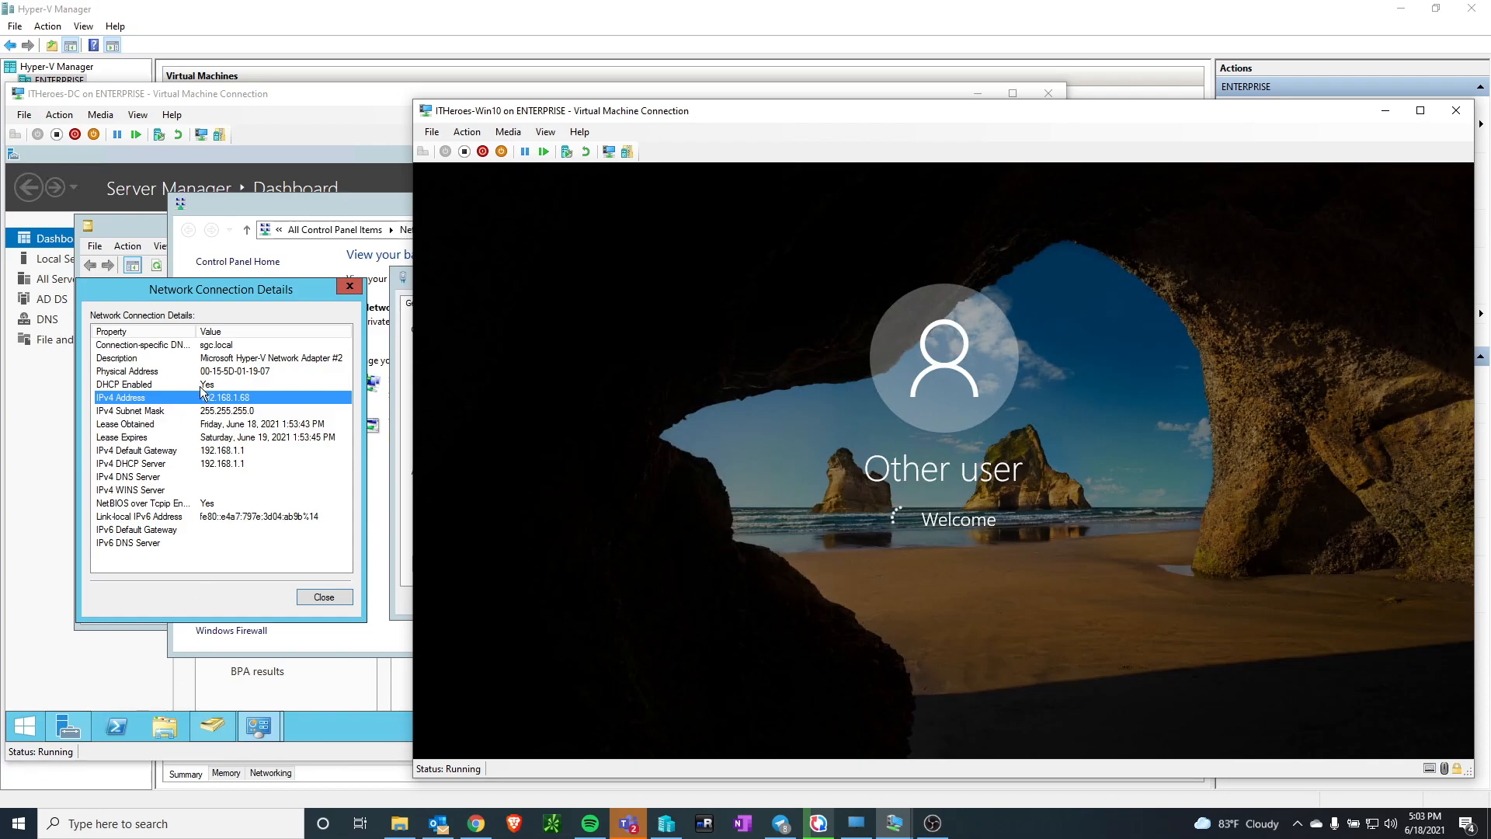
On ITHeroes-DC, close the connection details, Ethernet 2 status and Network and Sharing Center windows
{"action": "left_click", "coordinate": [321, 593]}
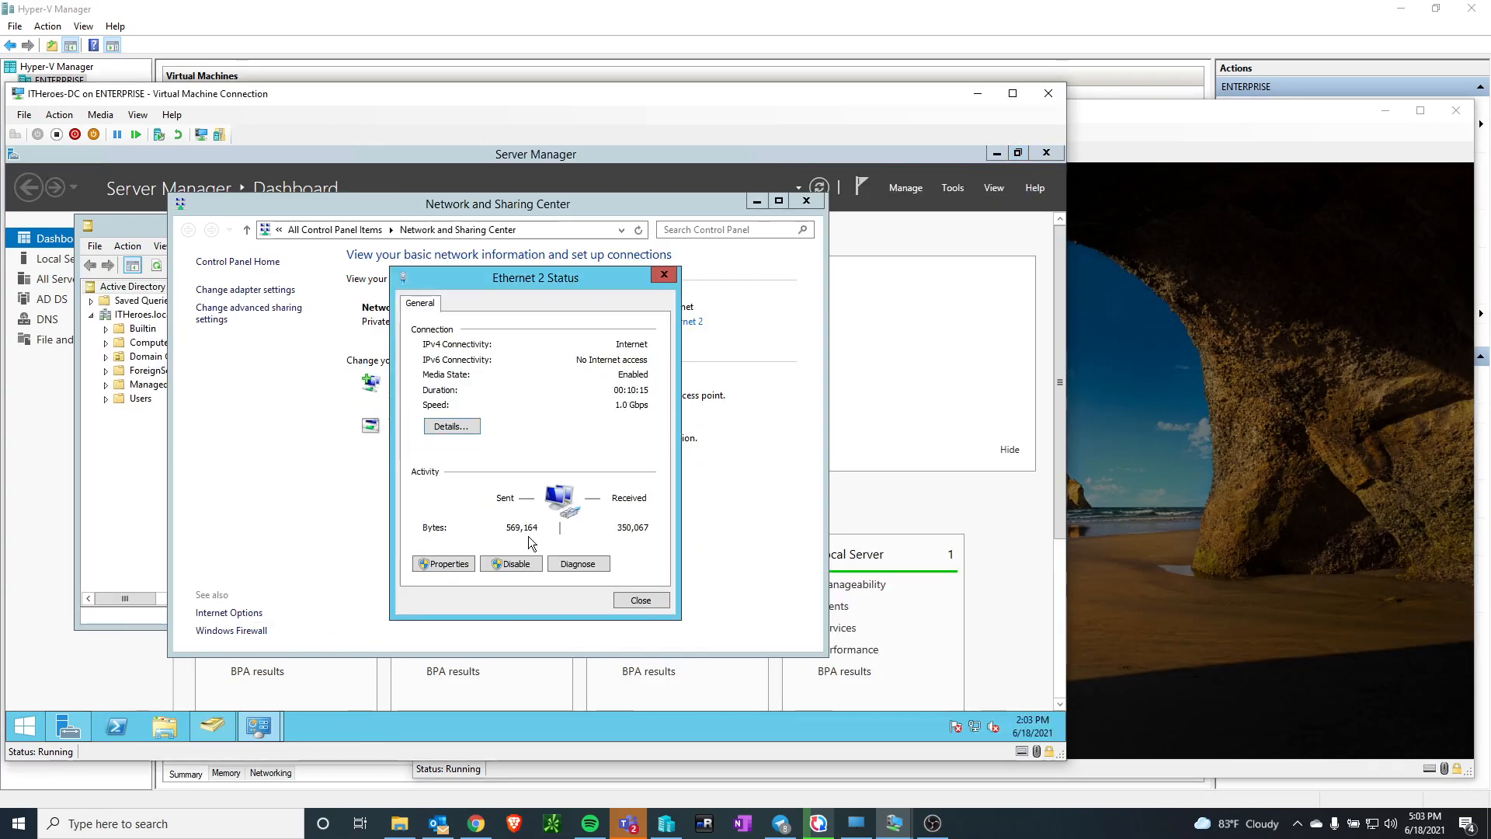
{"action": "left_click", "coordinate": [650, 598]}
{"action": "left_click", "coordinate": [808, 199]}
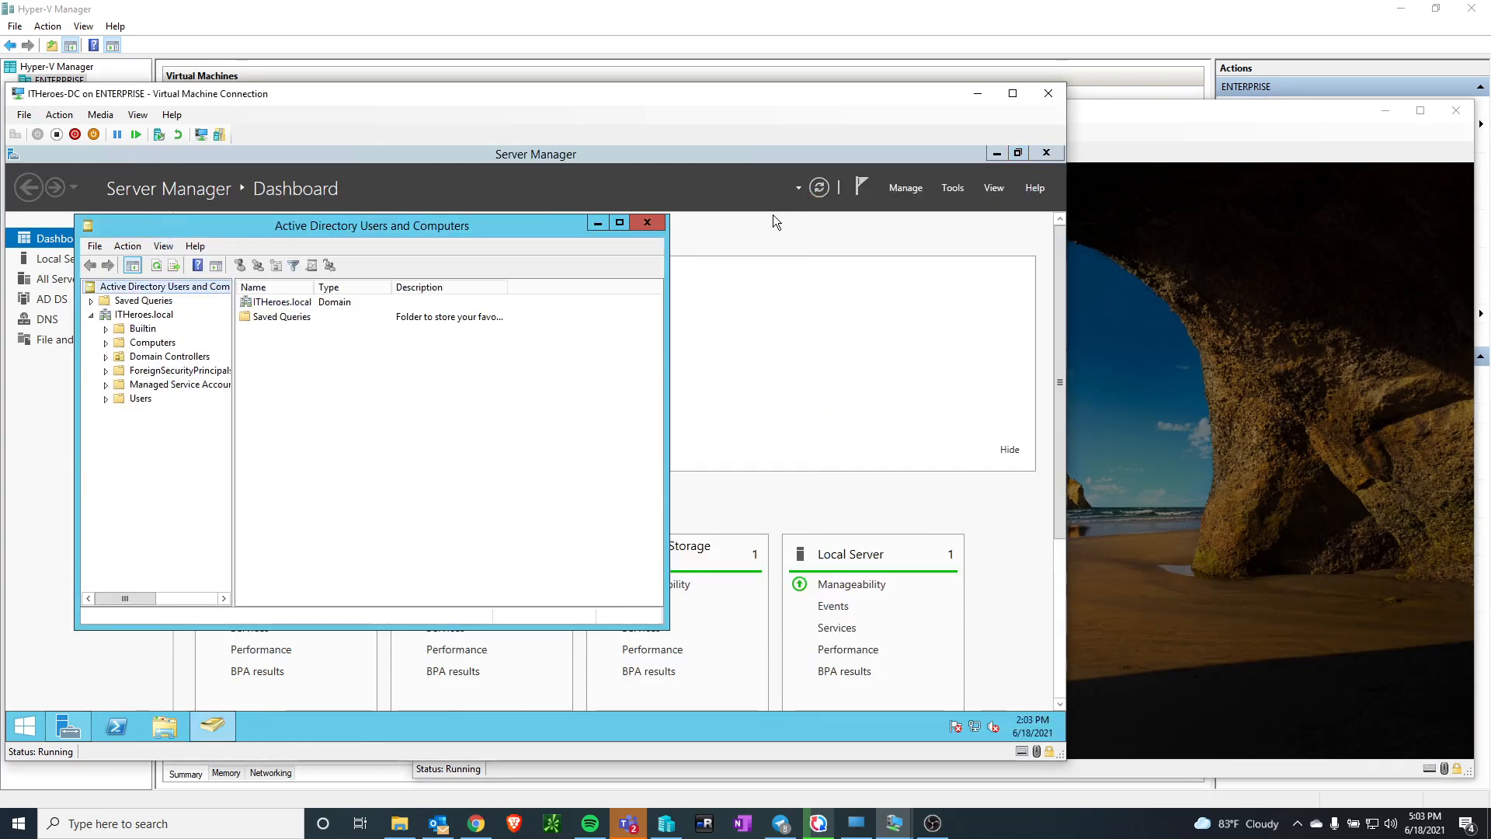
Check the Computers container of ITHeroes.local for the joined client, widening the Name column to read full computer names
{"action": "left_click", "coordinate": [153, 342]}
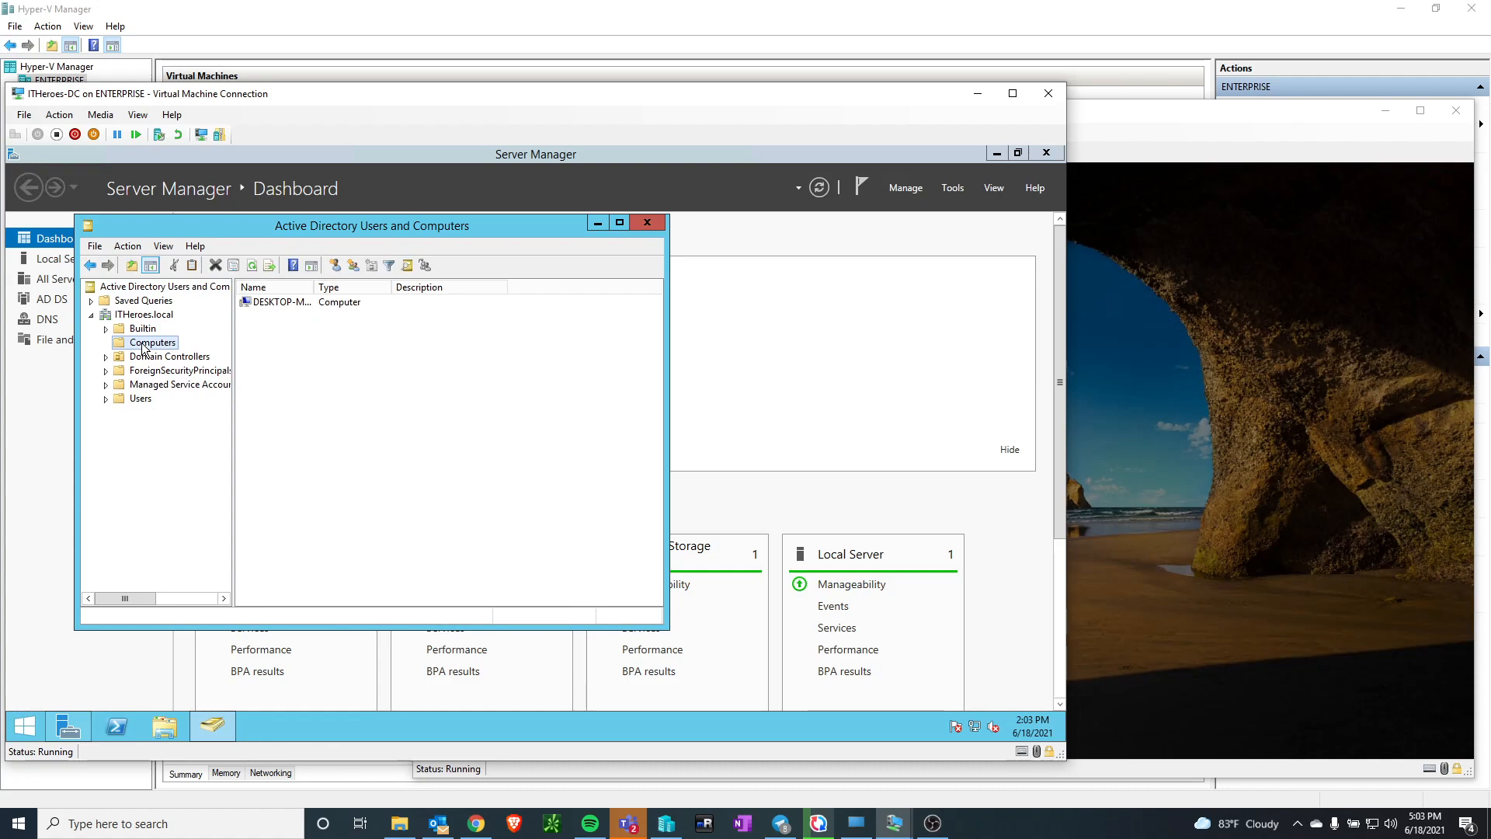
{"action": "left_click_drag", "start_coordinate": [313, 286], "coordinate": [400, 287]}
{"action": "left_click", "coordinate": [301, 302]}
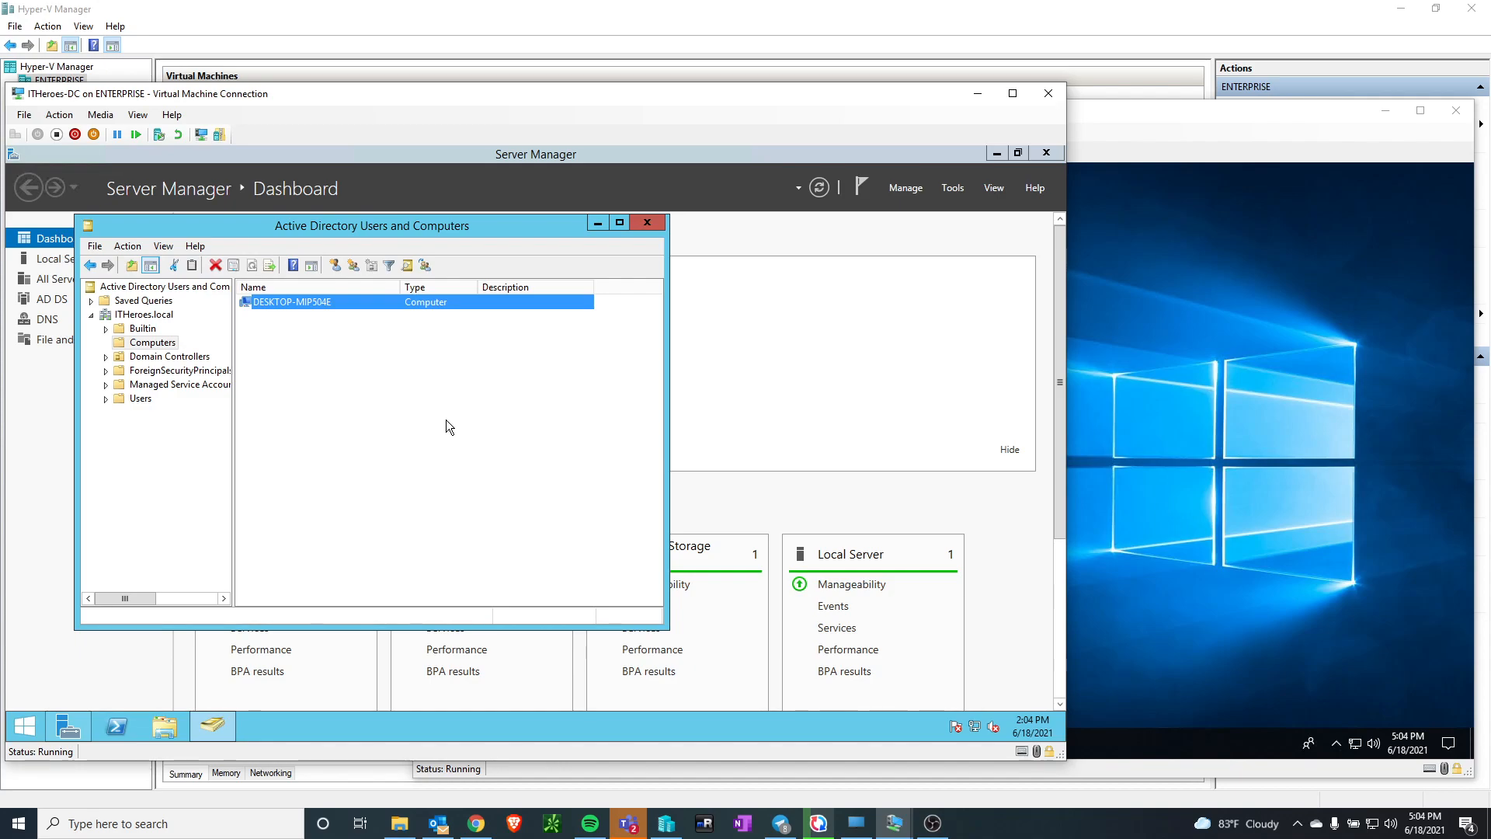
{"action": "left_click", "coordinate": [446, 421]}
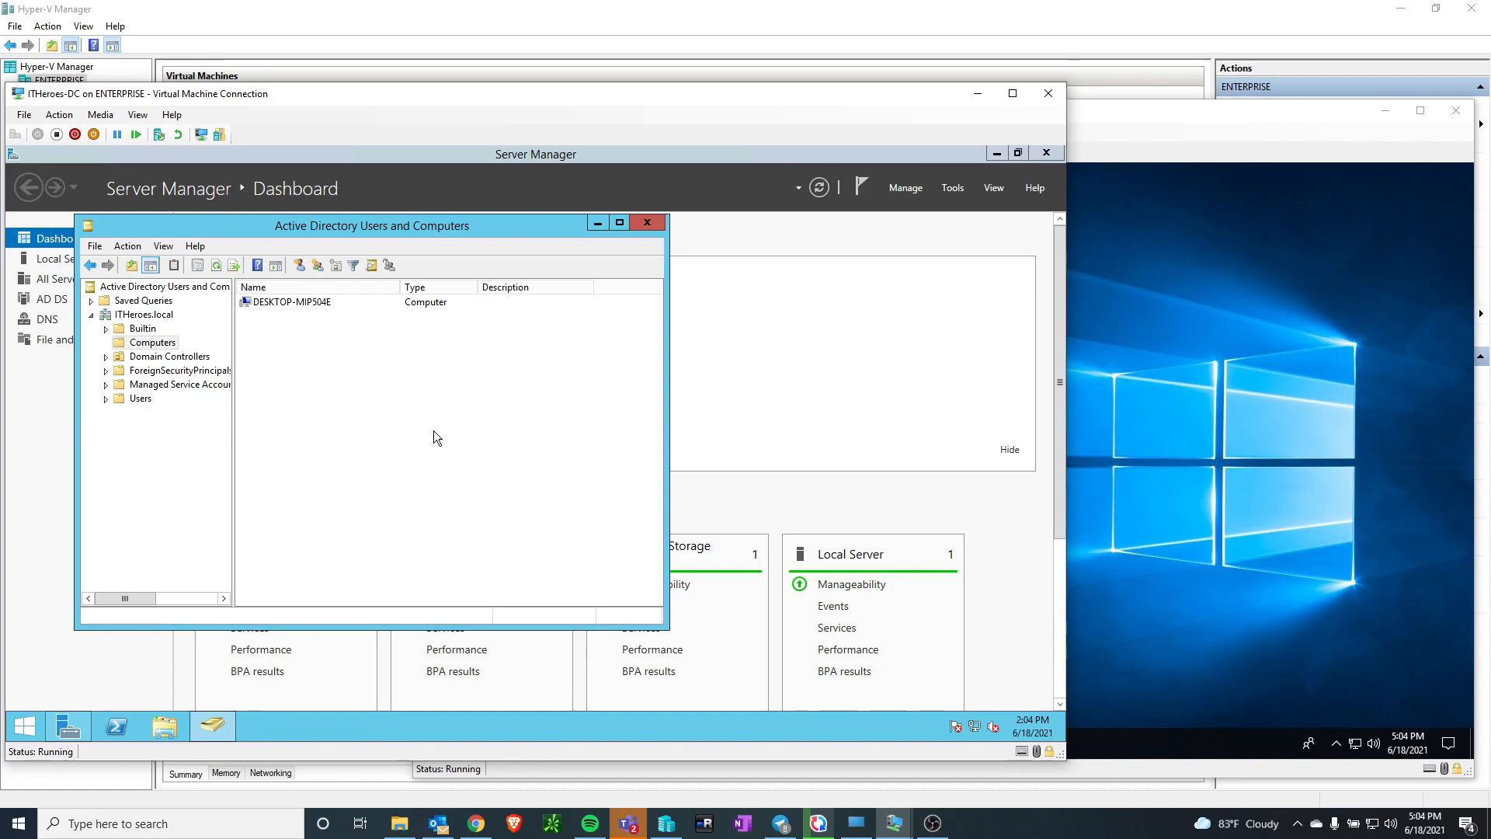
{"action": "left_click", "coordinate": [1332, 392]}
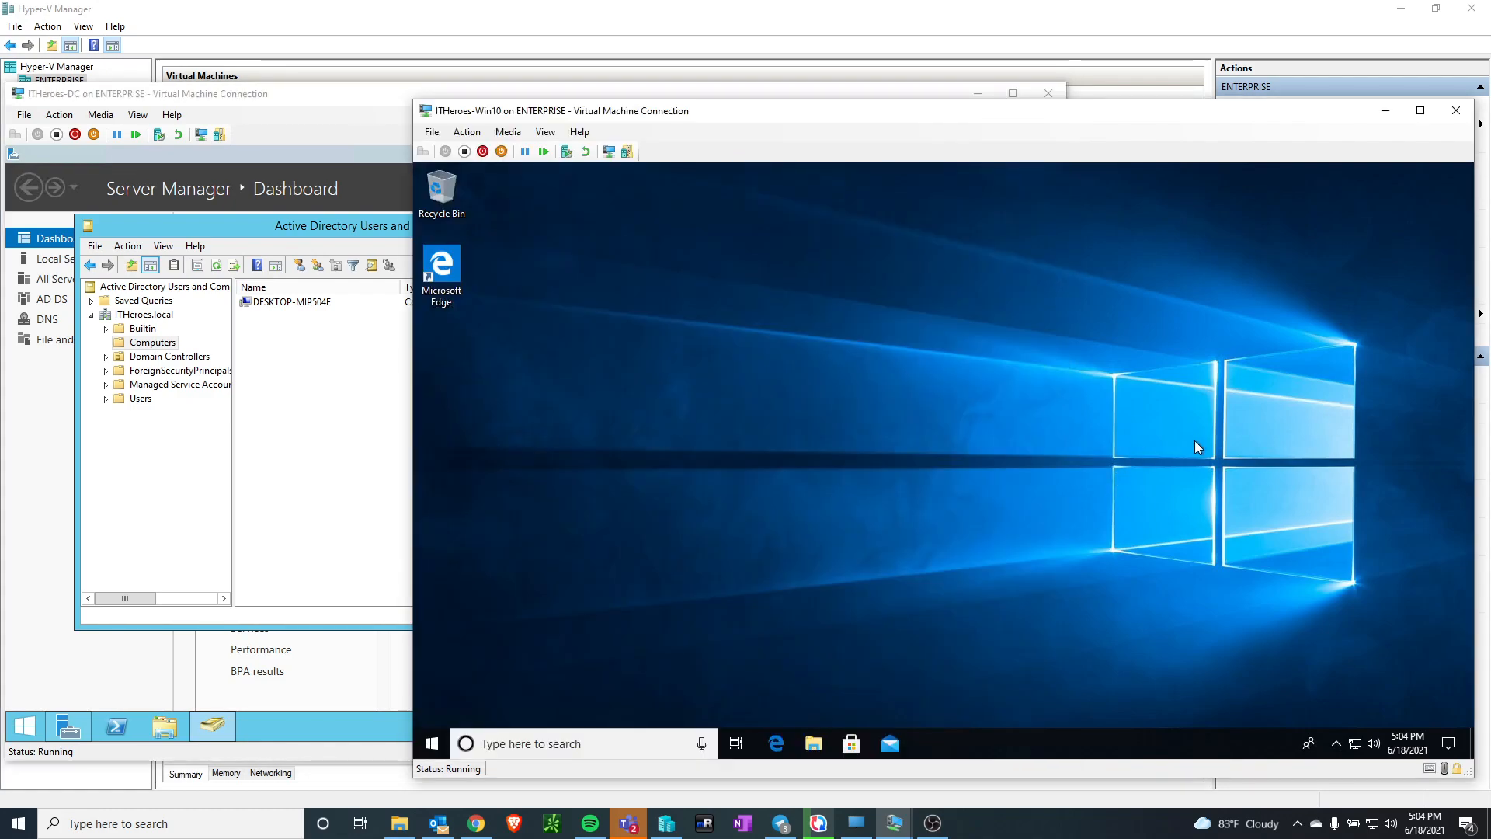
{"action": "left_click", "coordinate": [297, 93]}
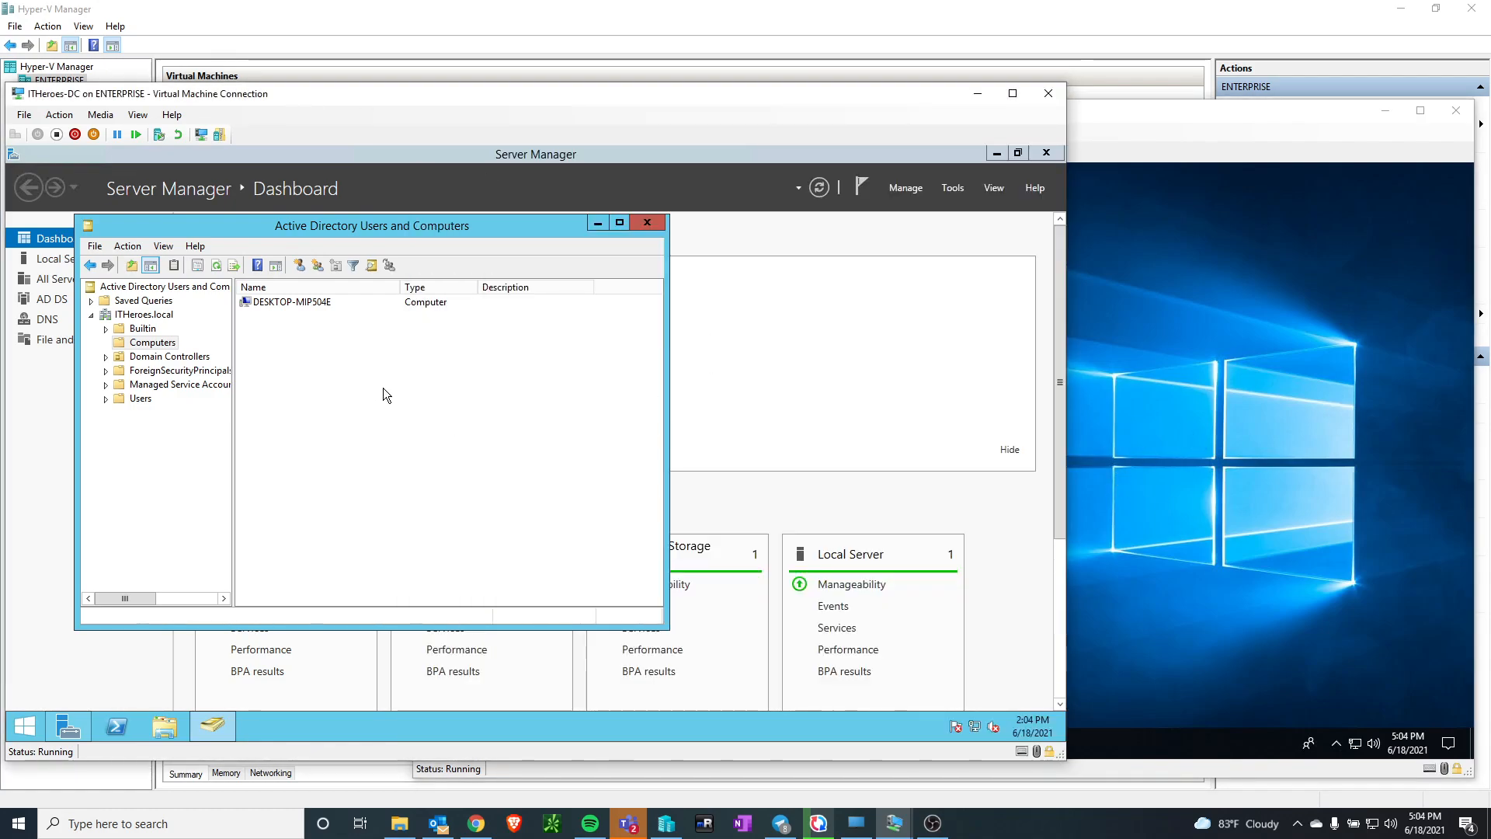